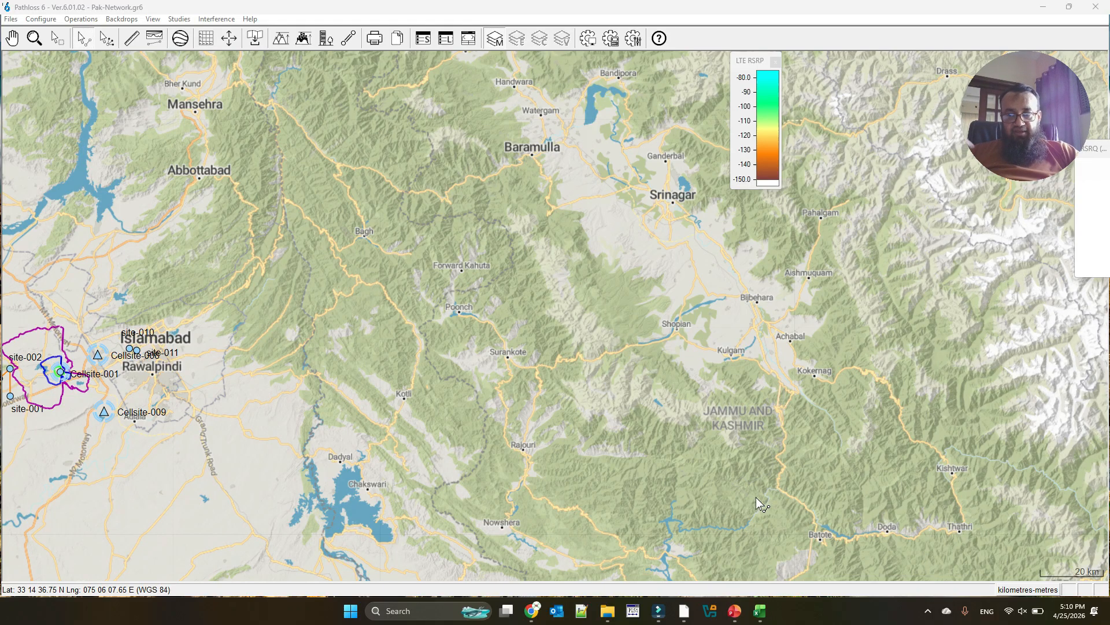
# Step: Switch to Excel to review the link sample data sheet, and return to the Pathloss 6 network map
pyautogui.click(760, 612)
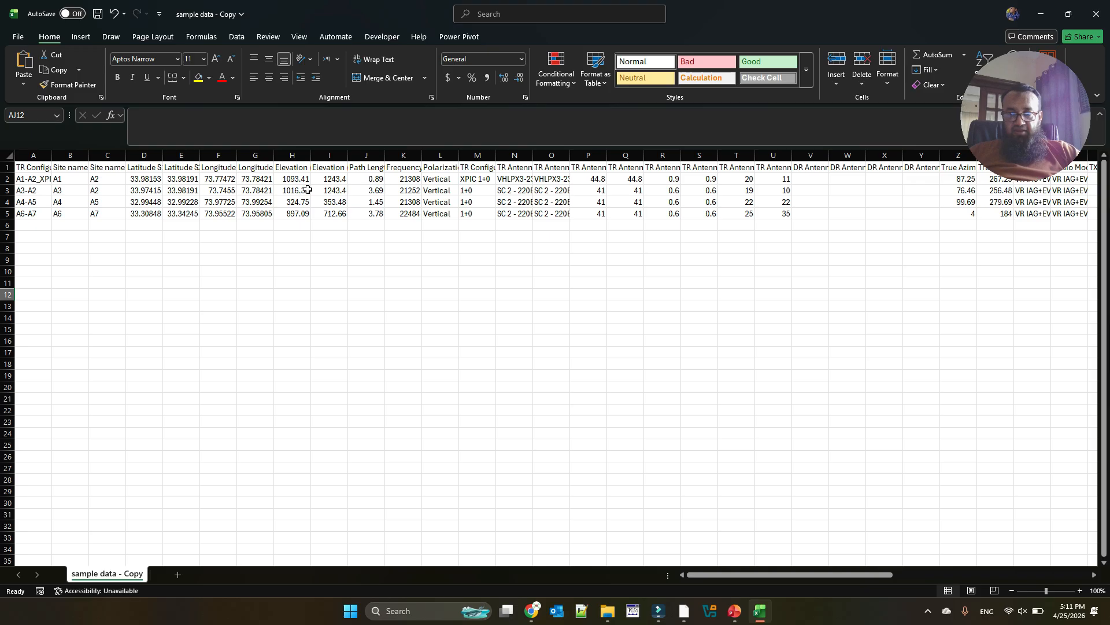
pyautogui.click(1040, 14)
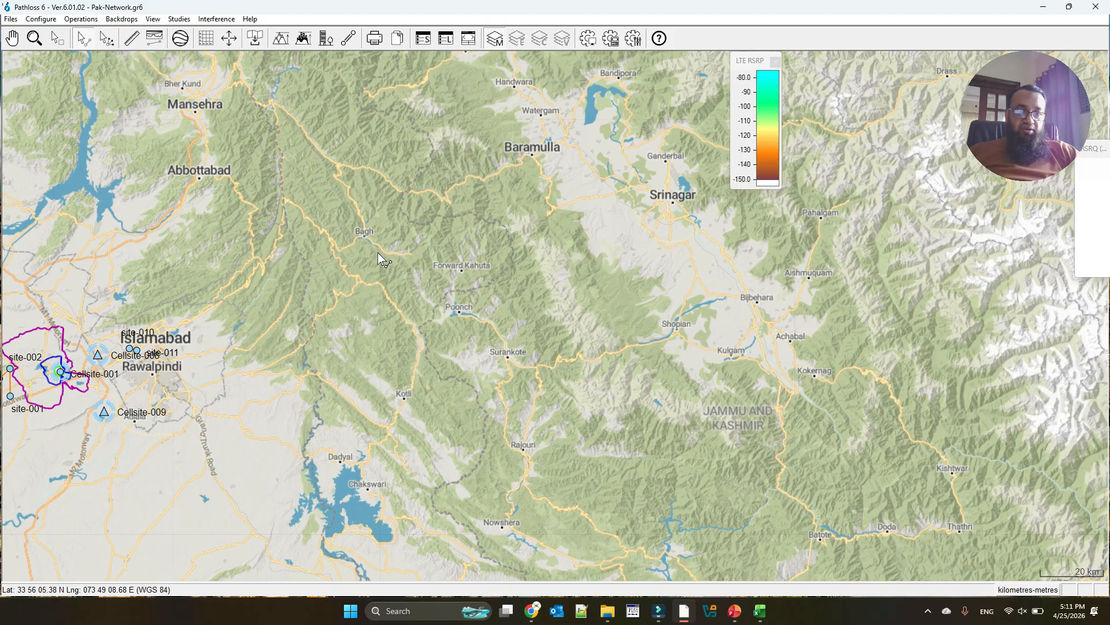
pyautogui.click(762, 614)
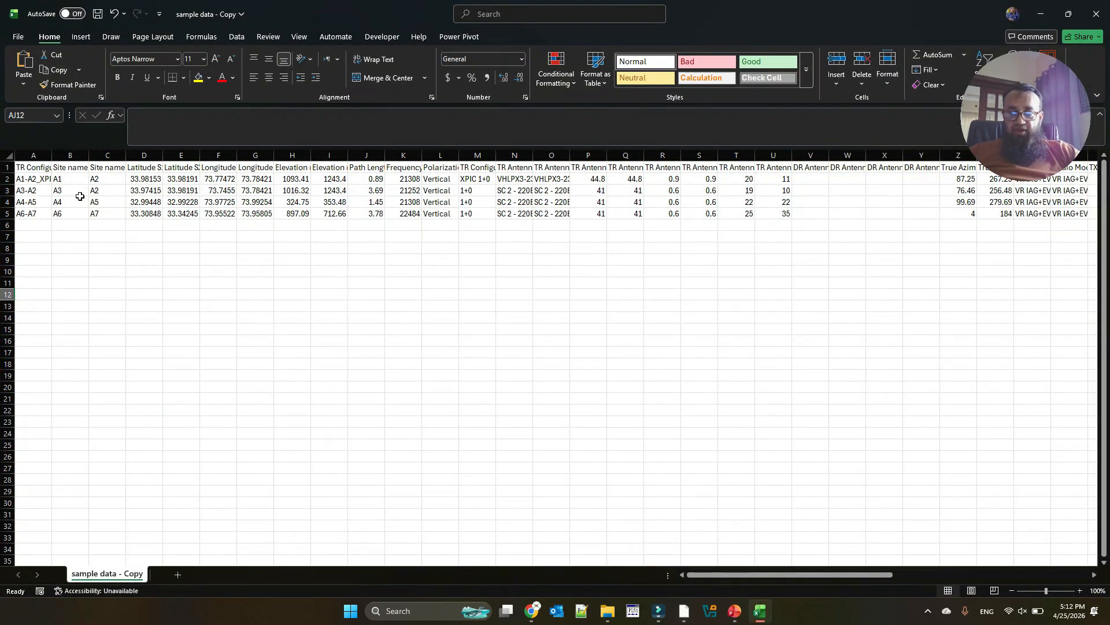
pyautogui.click(1041, 14)
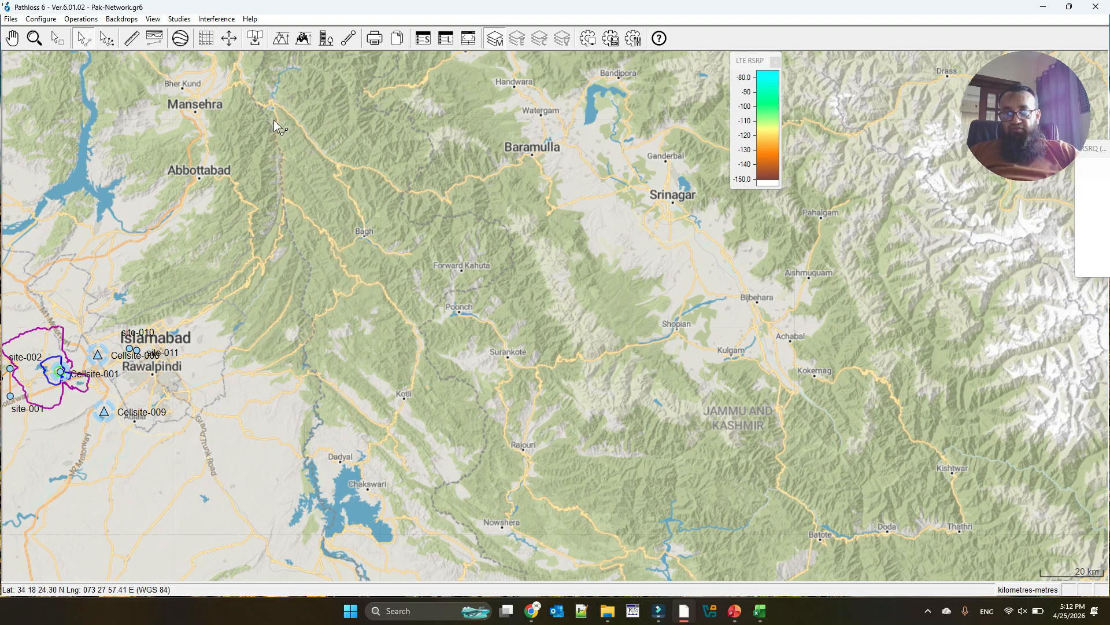
# Step: Open the network's site list and start importing a link text file
pyautogui.click(154, 19)
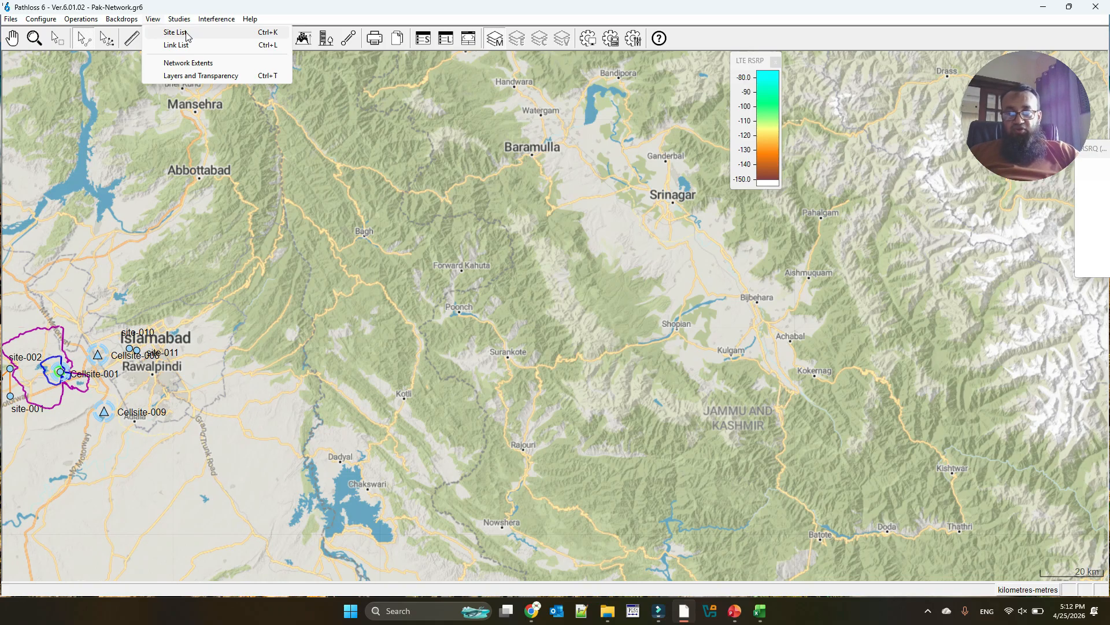
pyautogui.click(186, 35)
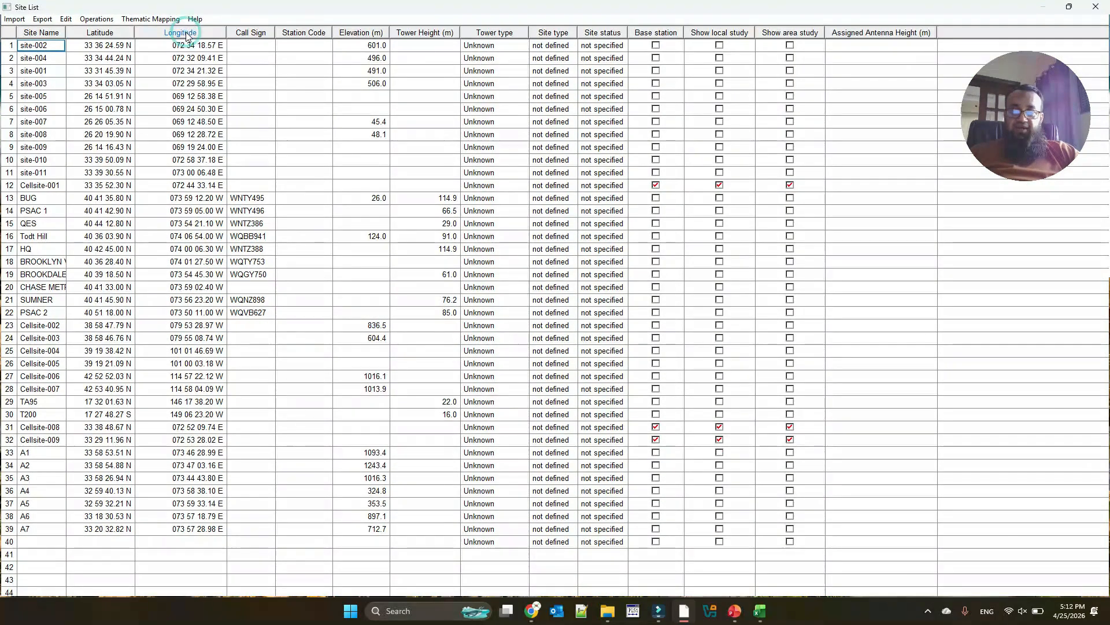
pyautogui.click(15, 19)
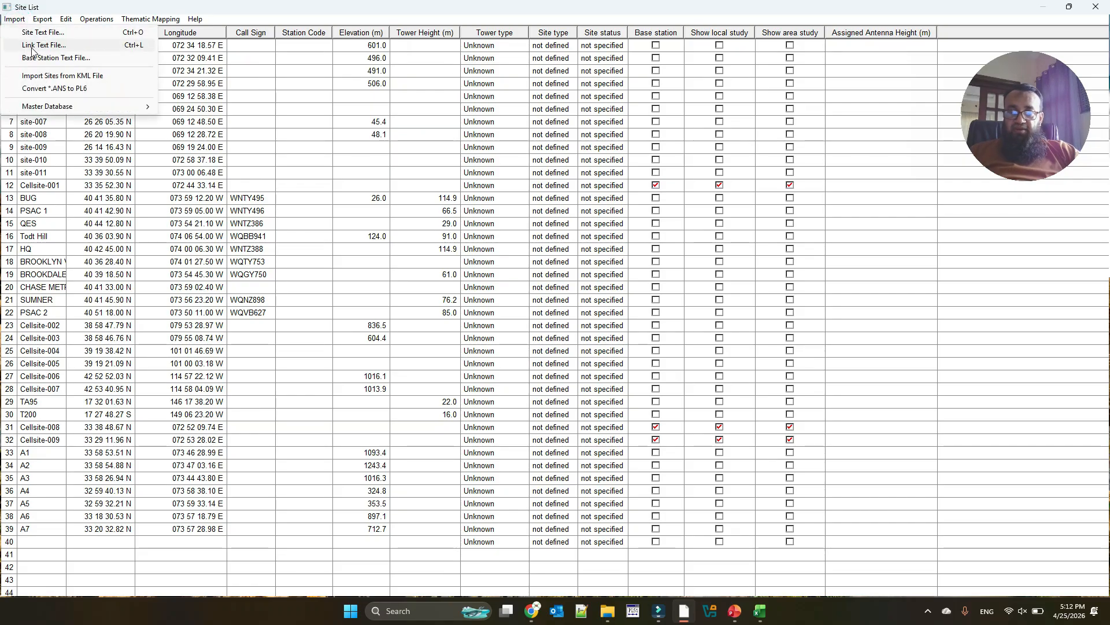
pyautogui.click(60, 35)
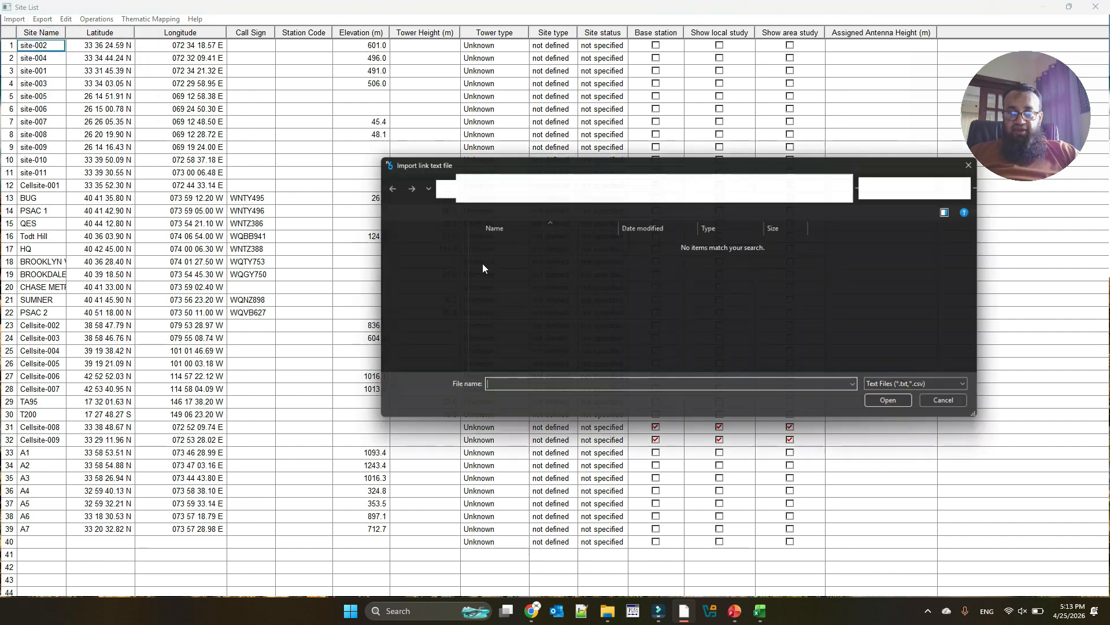
# Step: Open the sample data CSV file from E:\Projects\MW Project\link-reporter as the link import source
pyautogui.scroll(-1, 425, 345)
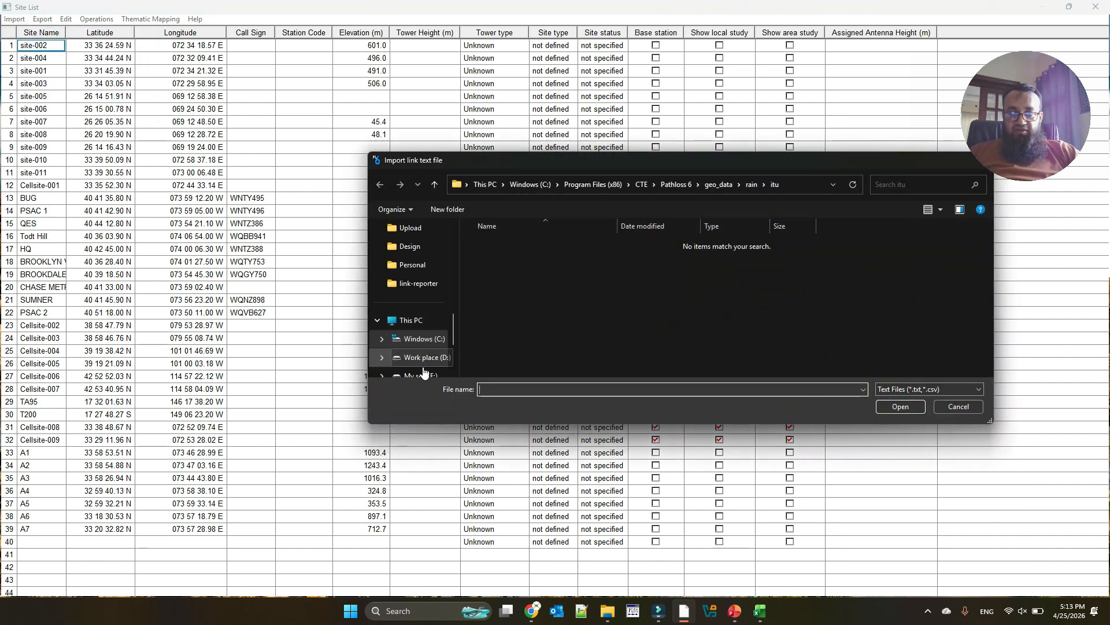
pyautogui.click(420, 338)
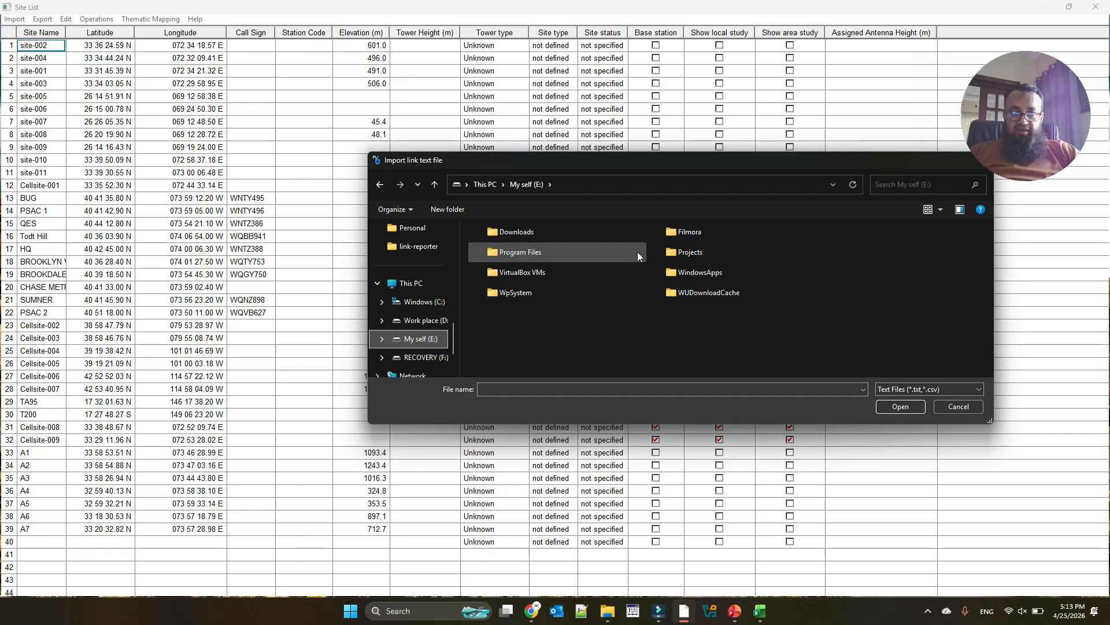
pyautogui.click(678, 250)
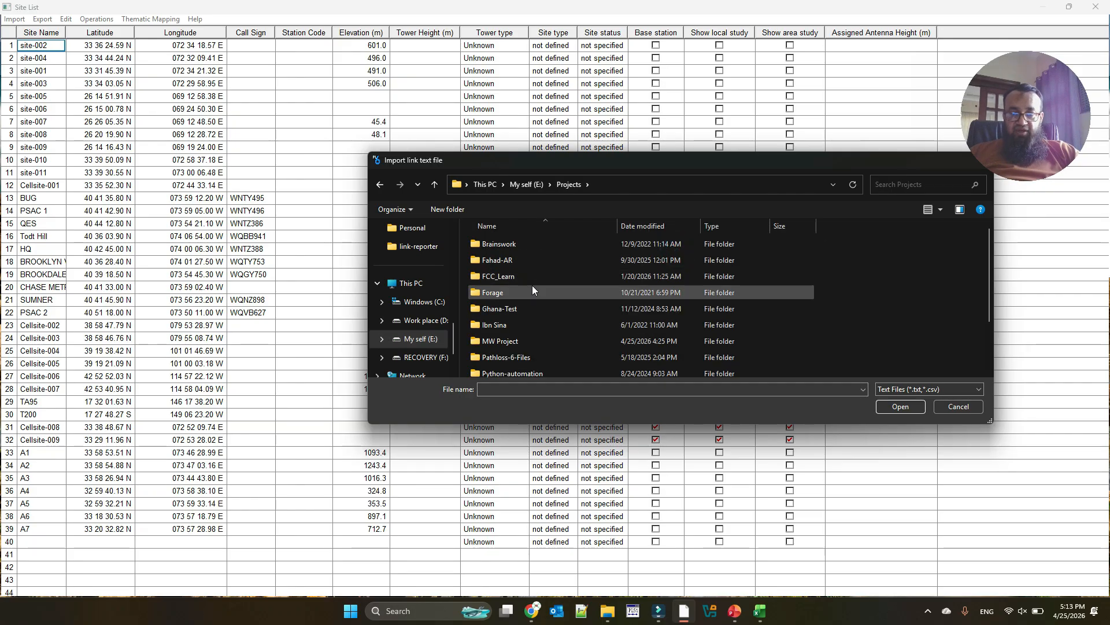
pyautogui.doubleClick(508, 339)
pyautogui.doubleClick(501, 259)
pyautogui.click(501, 260)
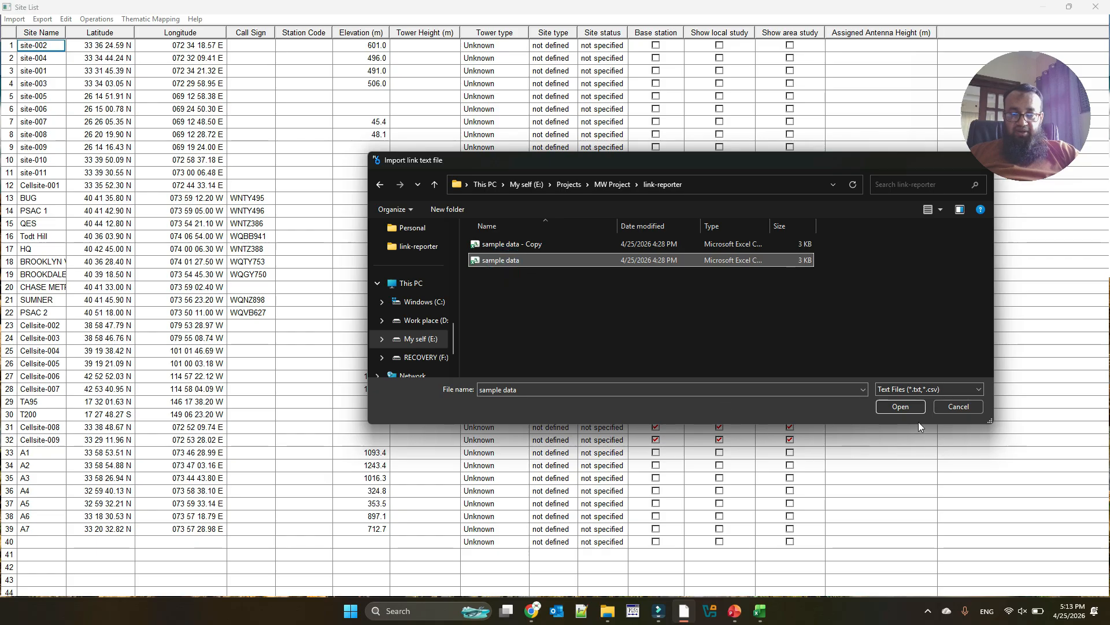
pyautogui.click(894, 406)
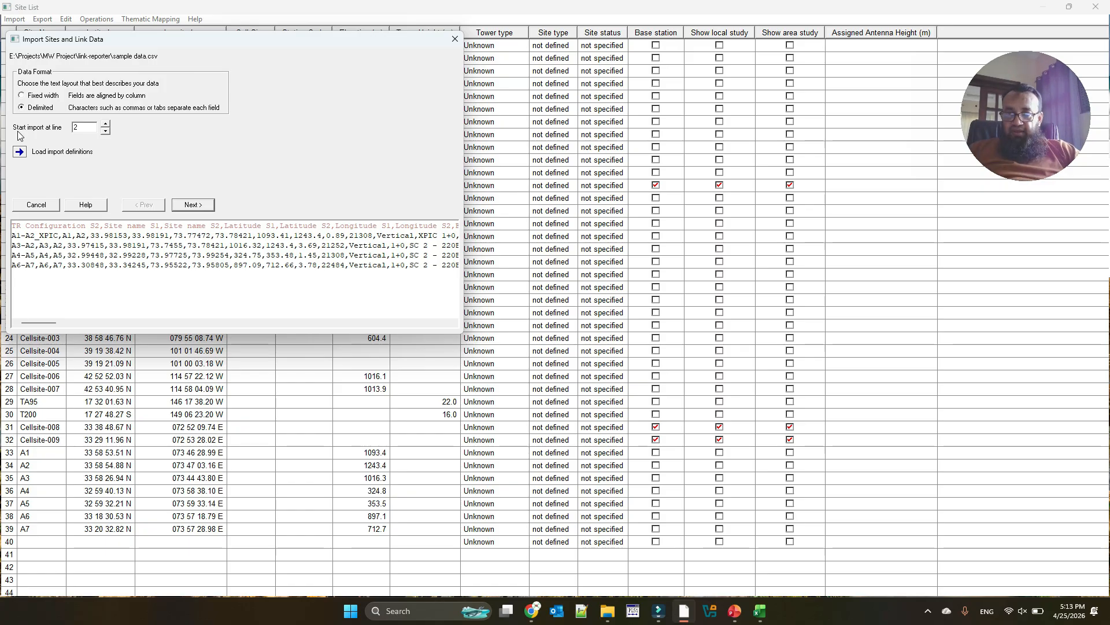
# Step: Set the delimited import to start at line 2 and proceed with comma as the delimiter to column assignment
pyautogui.click(105, 131)
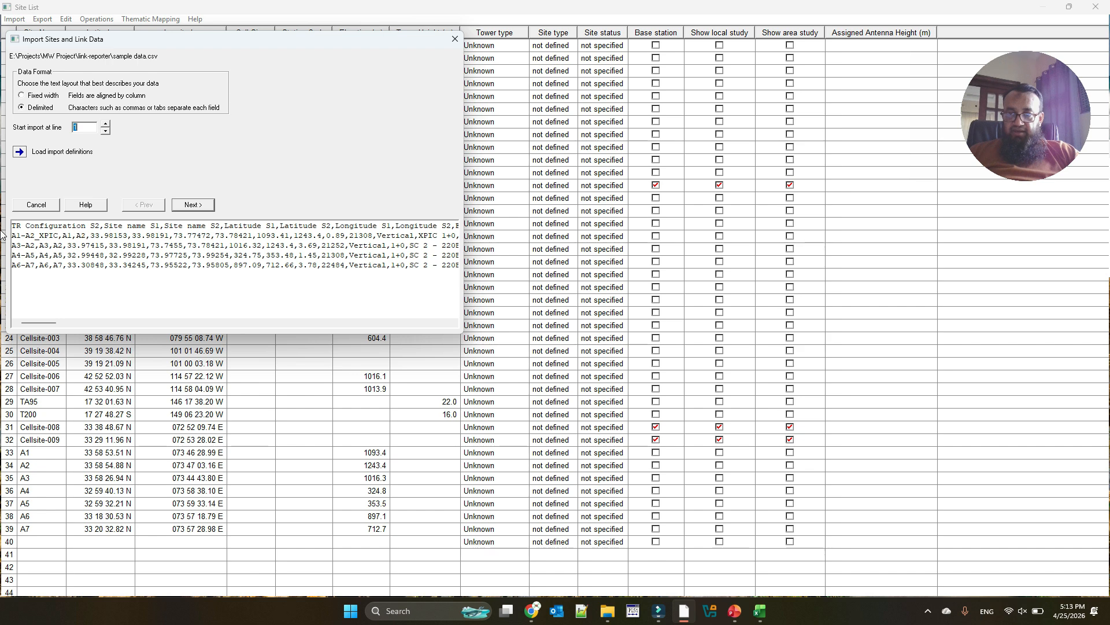
pyautogui.click(106, 124)
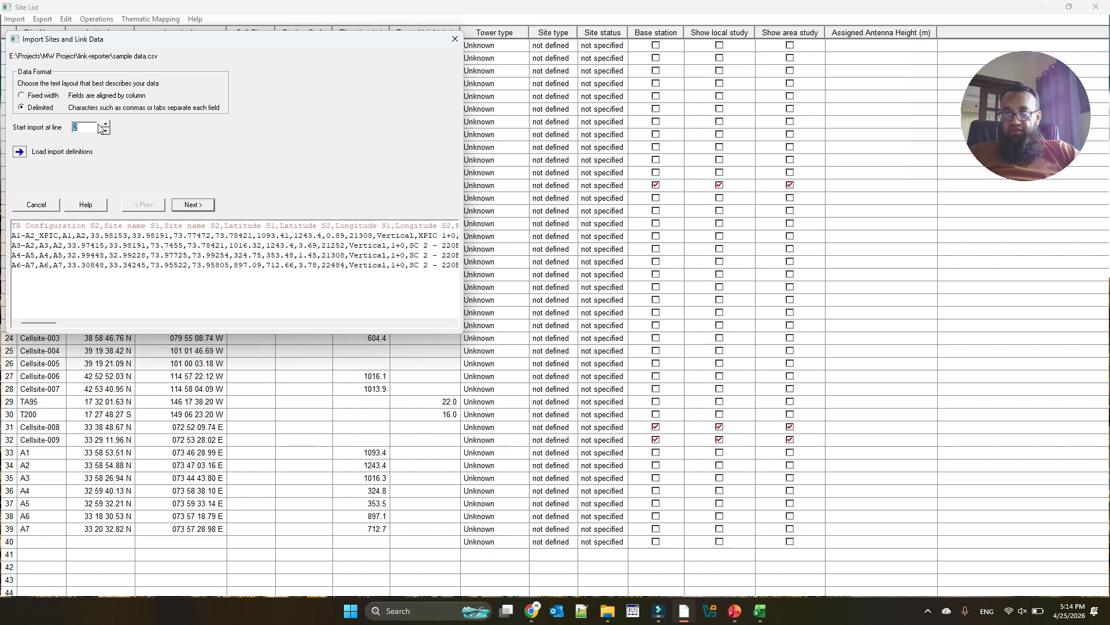
pyautogui.click(192, 204)
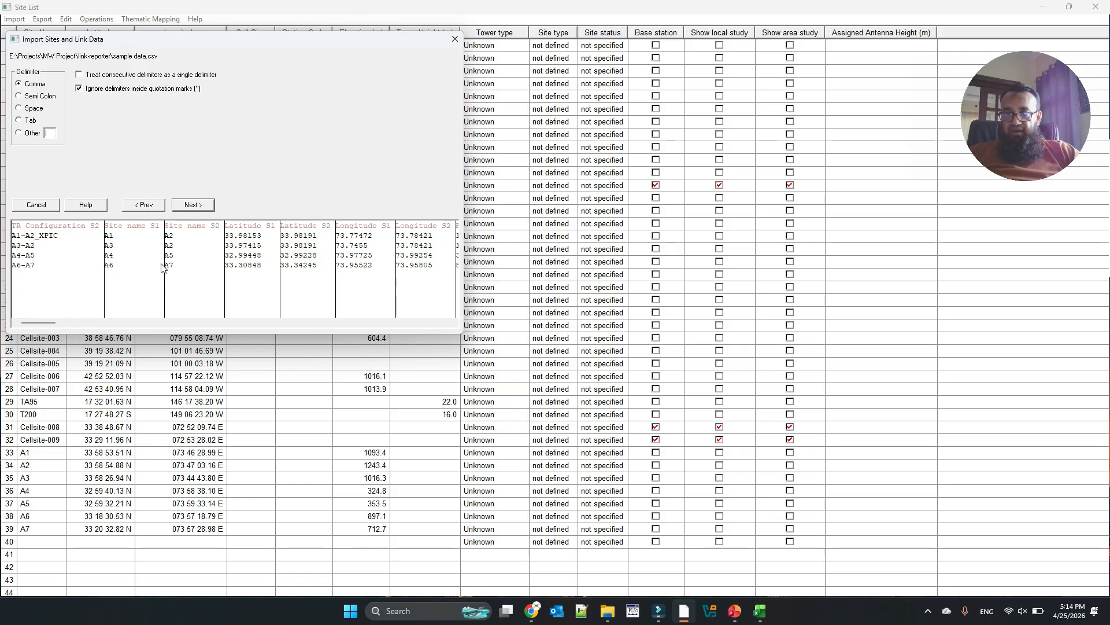
pyautogui.click(192, 206)
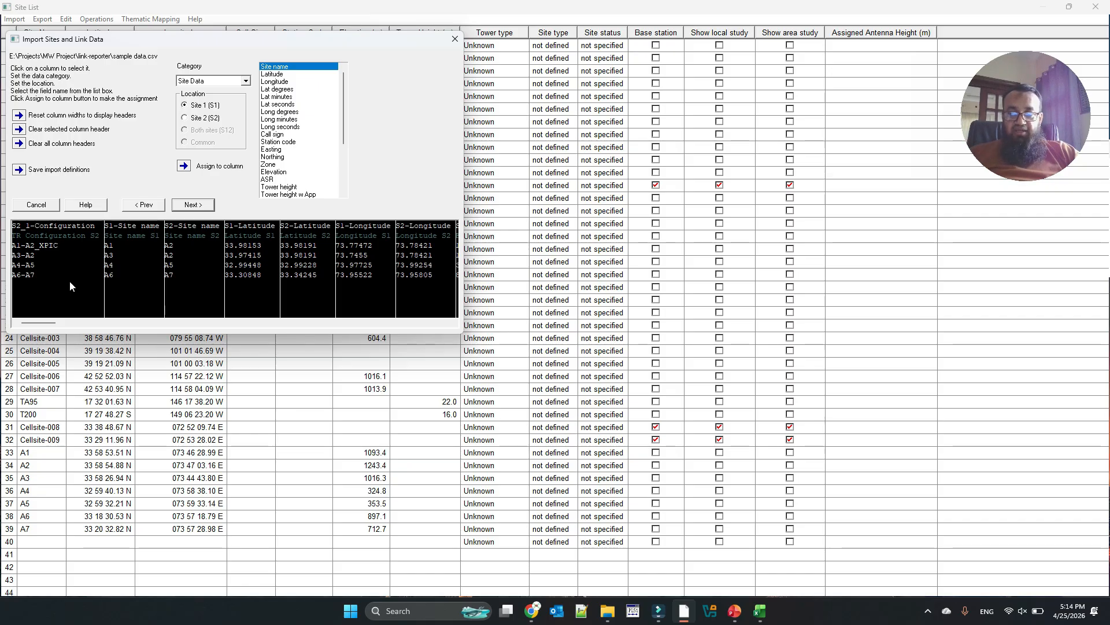
# Step: Go back to the data format page, load the import definition file Link-Reporter.id5, and return to column assignment
pyautogui.click(128, 277)
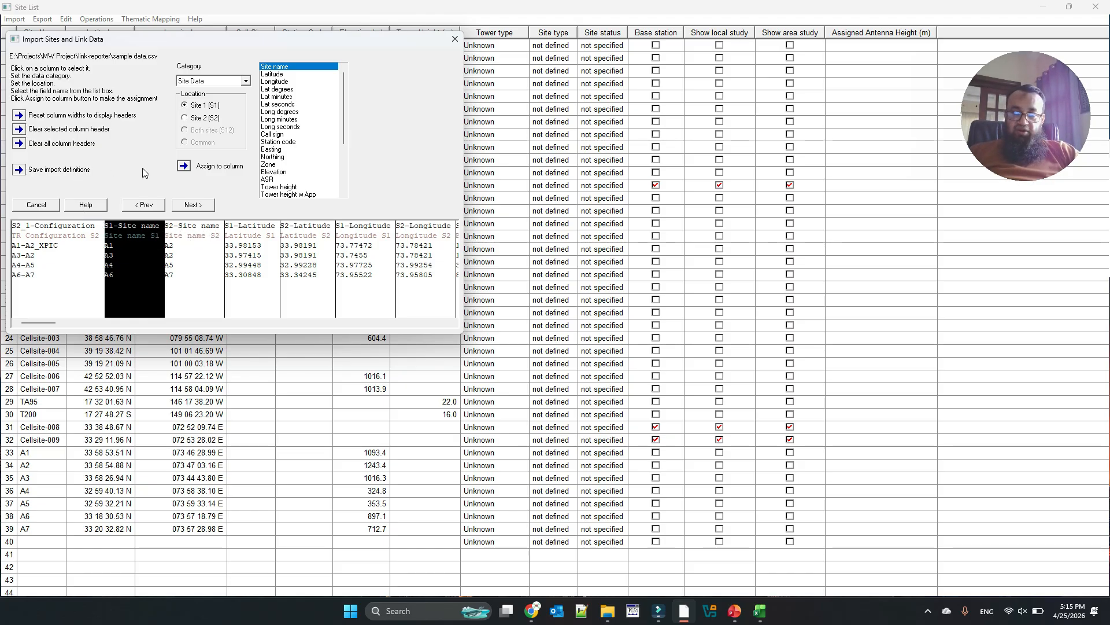
pyautogui.click(142, 206)
pyautogui.click(127, 207)
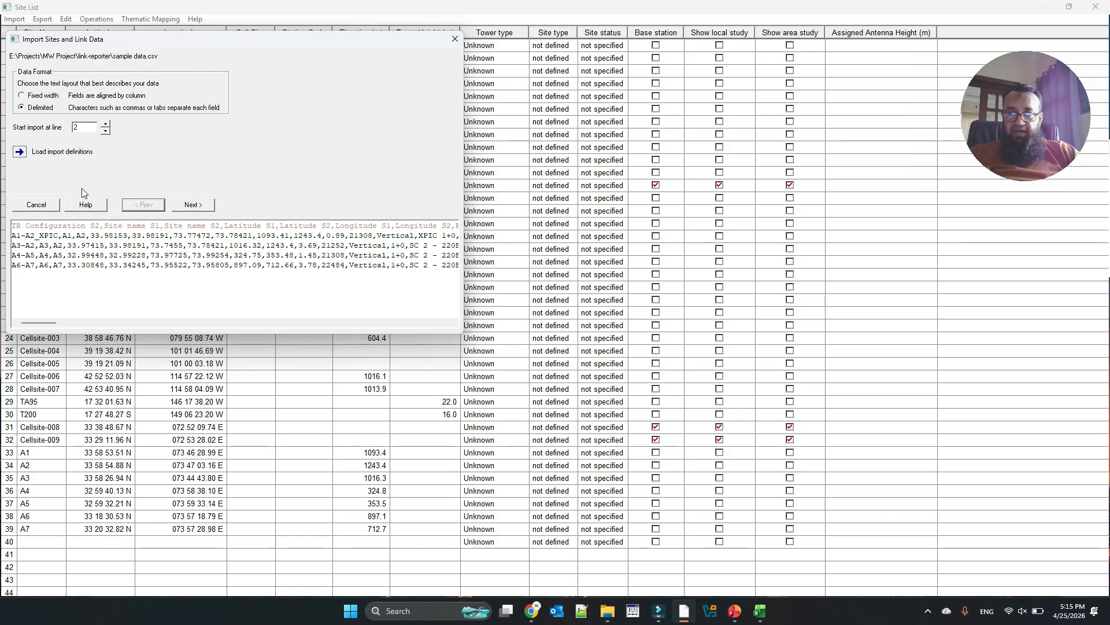
pyautogui.click(19, 155)
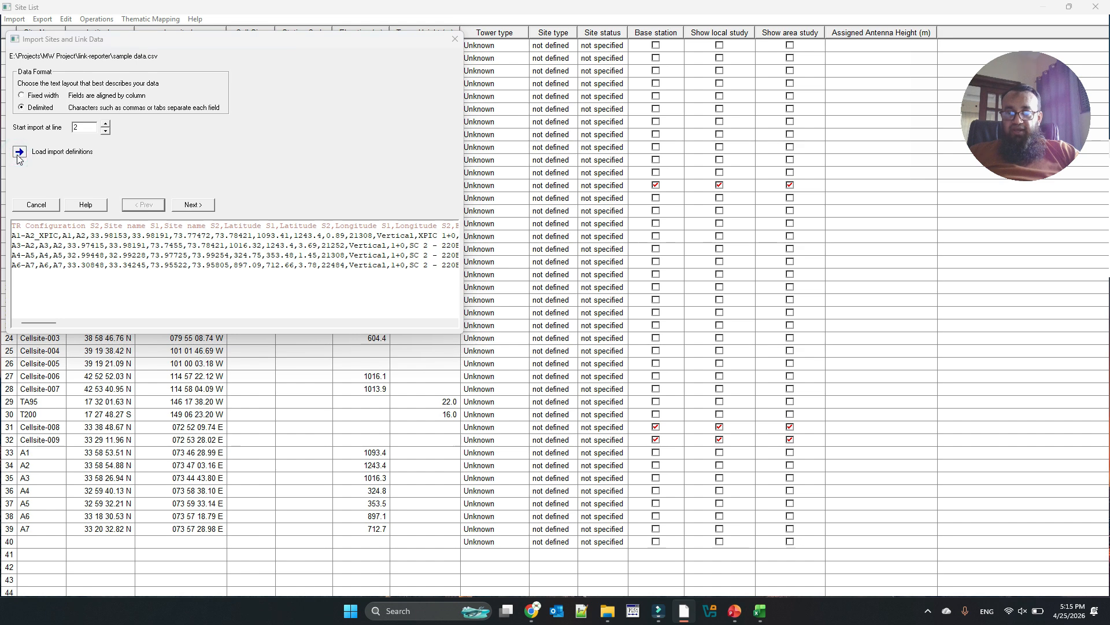
pyautogui.click(165, 141)
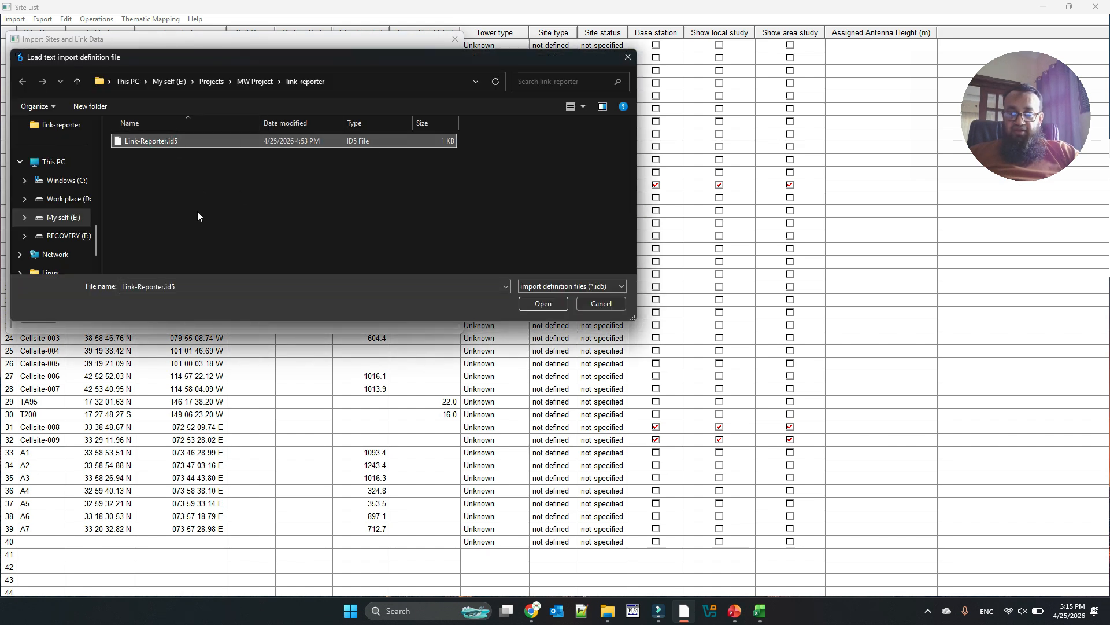
pyautogui.click(545, 302)
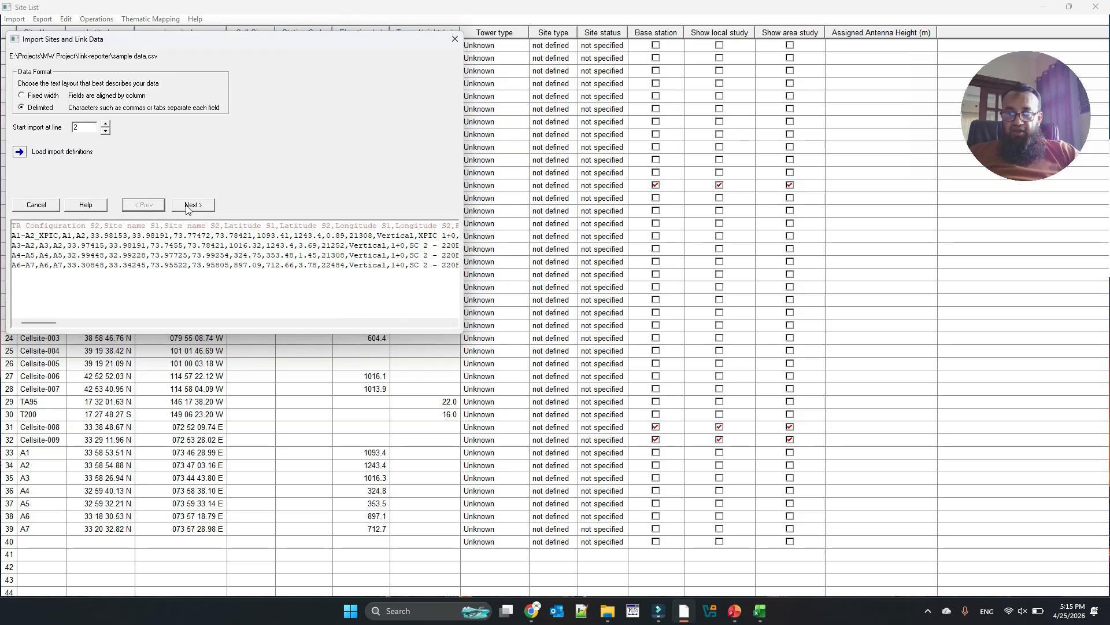
pyautogui.click(187, 205)
pyautogui.click(186, 205)
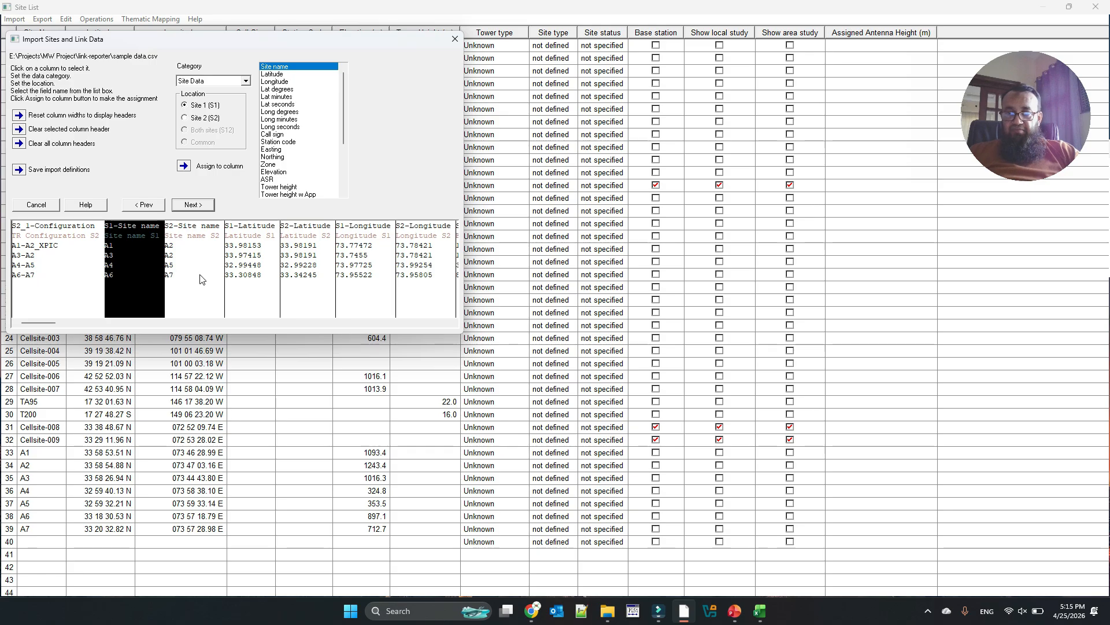
# Step: Look through the Site Data and Link Data categories for a field matching the unassigned Path Length (km) column
pyautogui.moveTo(48, 325); pyautogui.dragTo(77, 321)
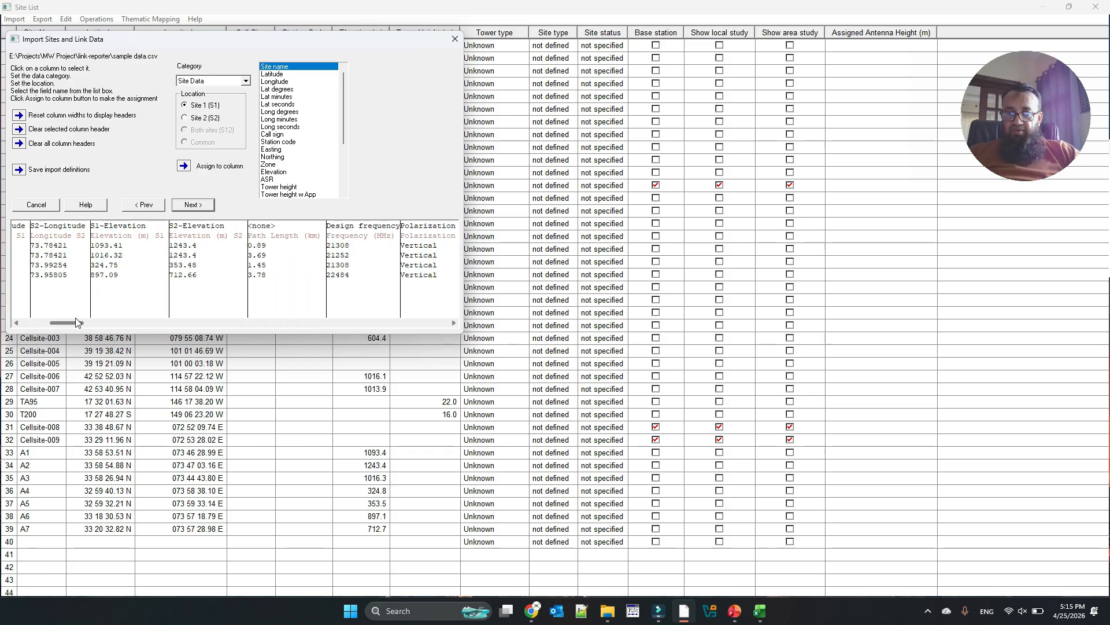
pyautogui.click(283, 233)
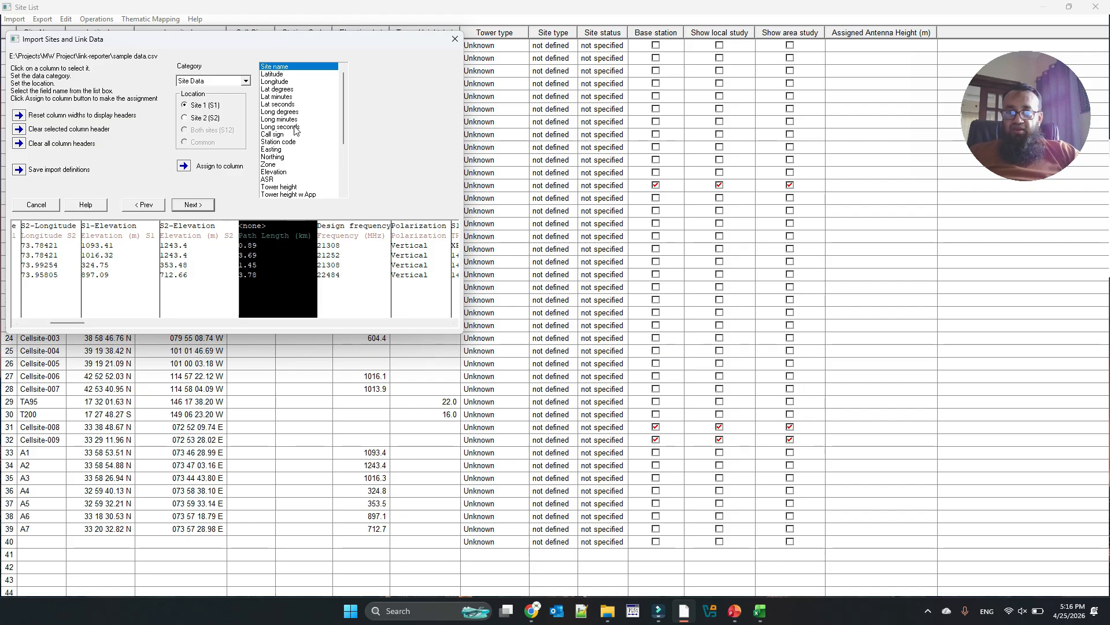
pyautogui.moveTo(341, 112); pyautogui.dragTo(341, 175)
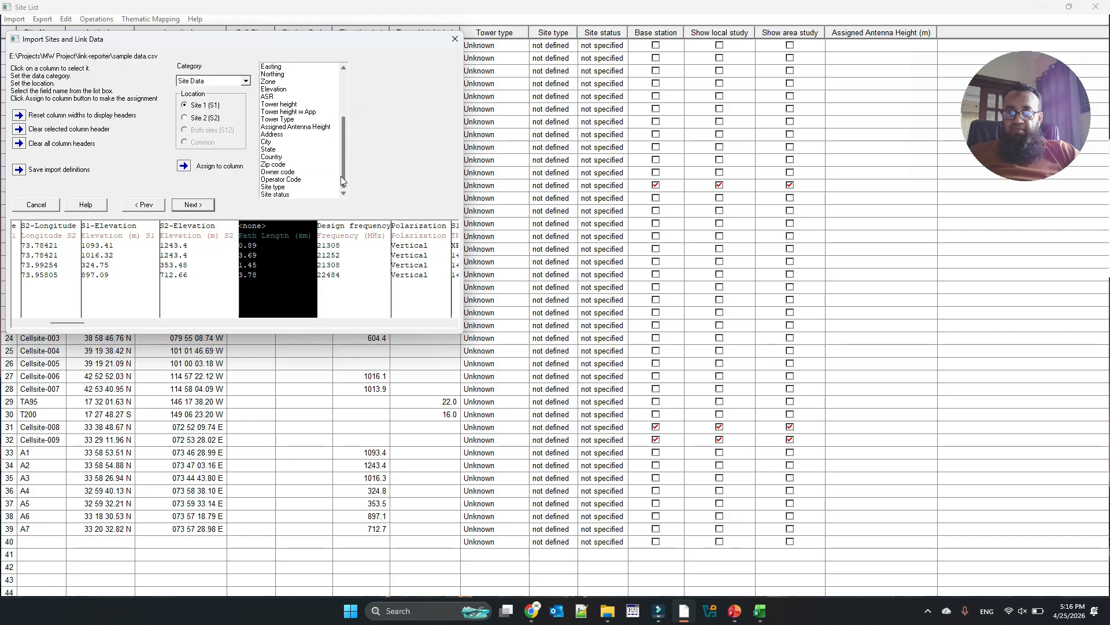
pyautogui.click(245, 81)
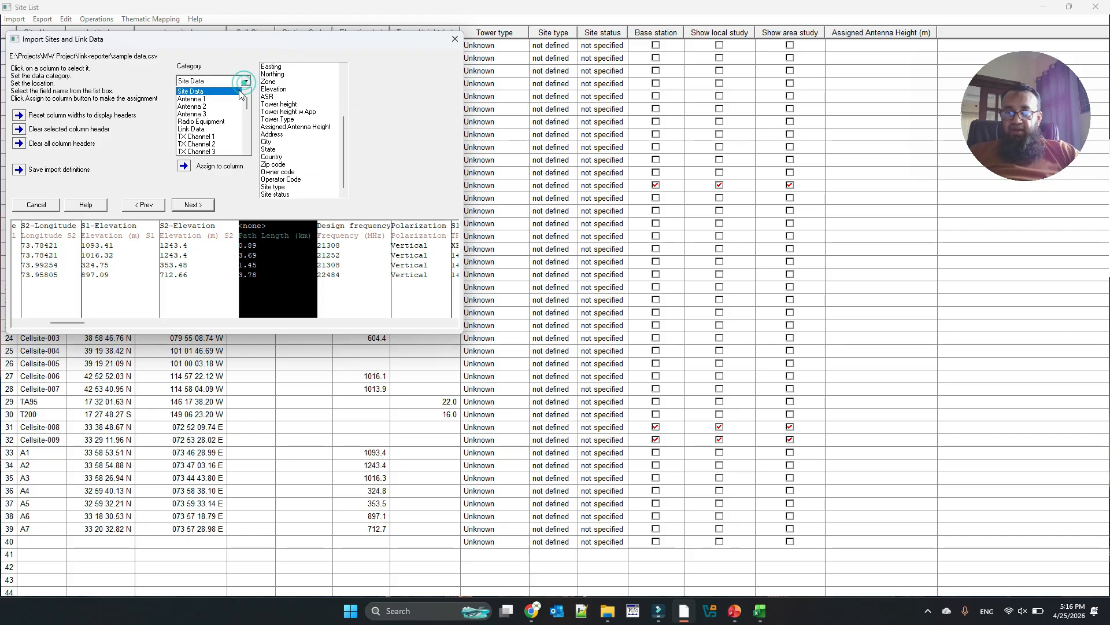
pyautogui.click(213, 129)
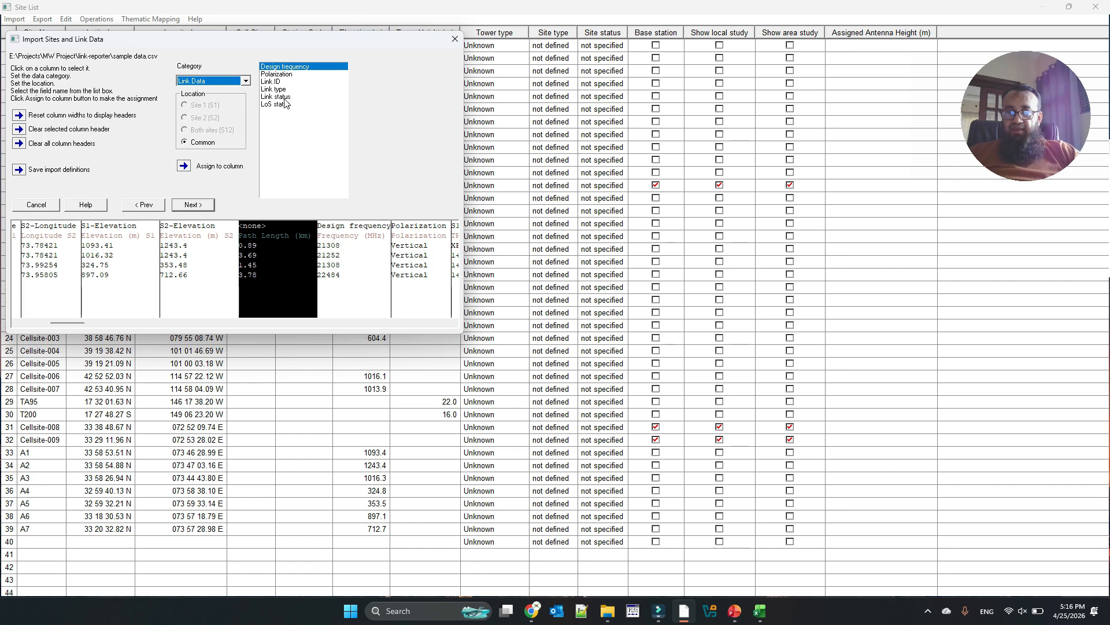
pyautogui.click(245, 81)
pyautogui.moveTo(246, 110); pyautogui.dragTo(248, 104)
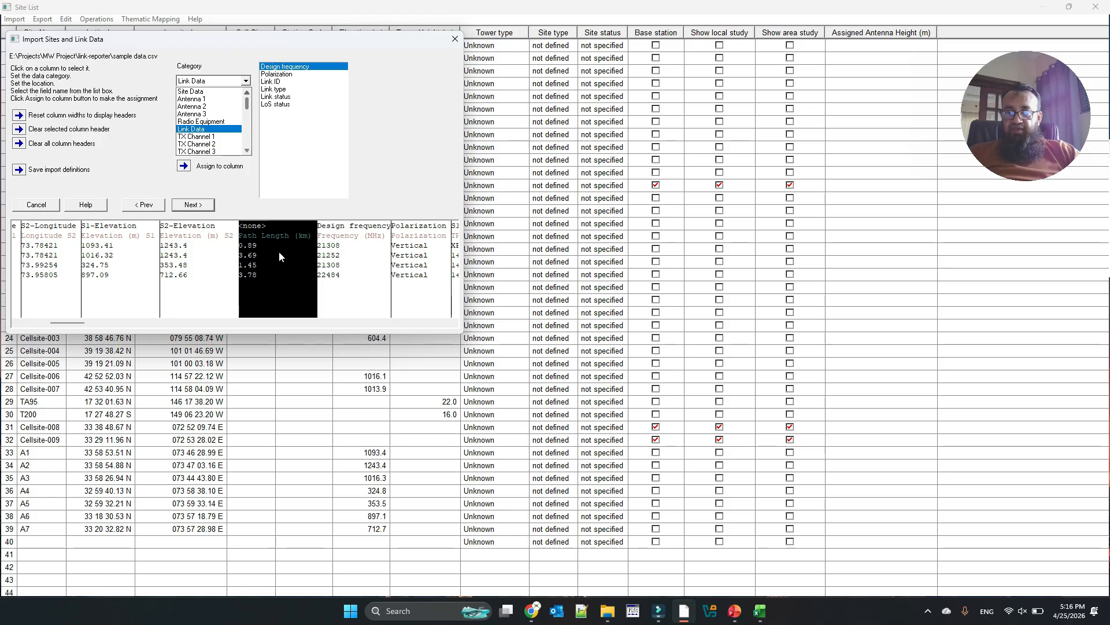
pyautogui.click(290, 269)
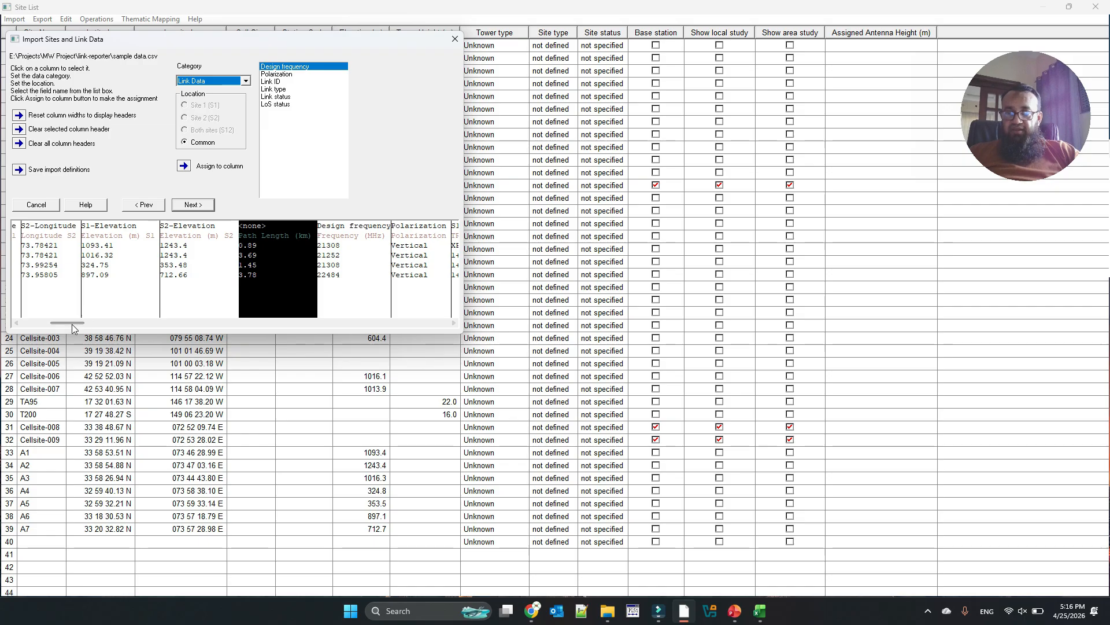
# Step: Assign the Antenna 2 category's Antenna Model field for Site 1 (S1) to the DR Antenna Model S1 column
pyautogui.moveTo(68, 325); pyautogui.dragTo(168, 318)
pyautogui.click(244, 255)
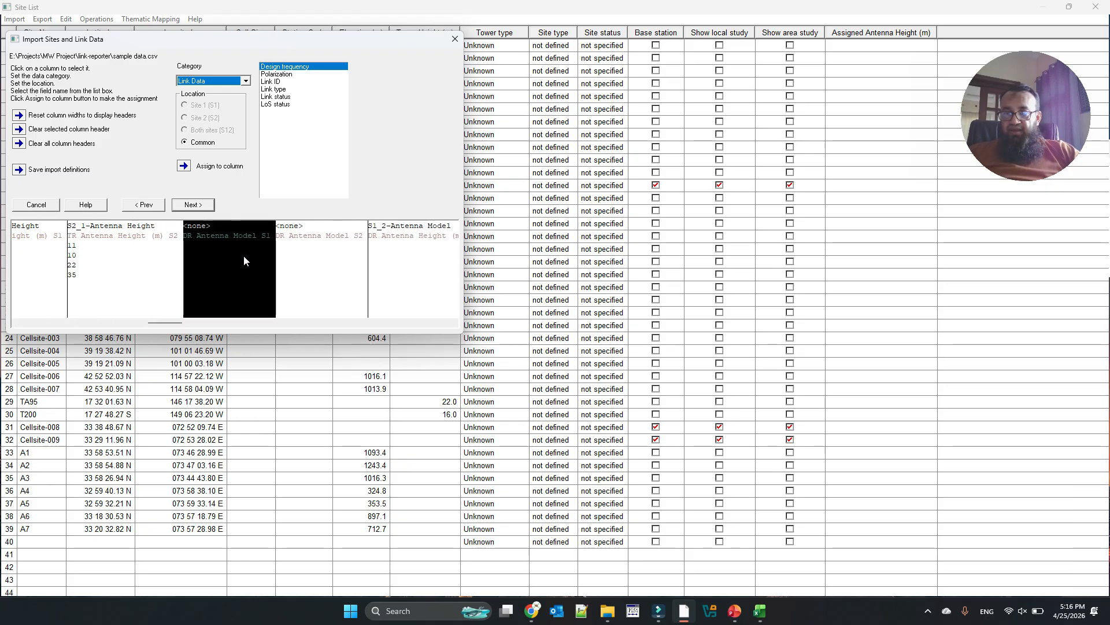
pyautogui.click(246, 81)
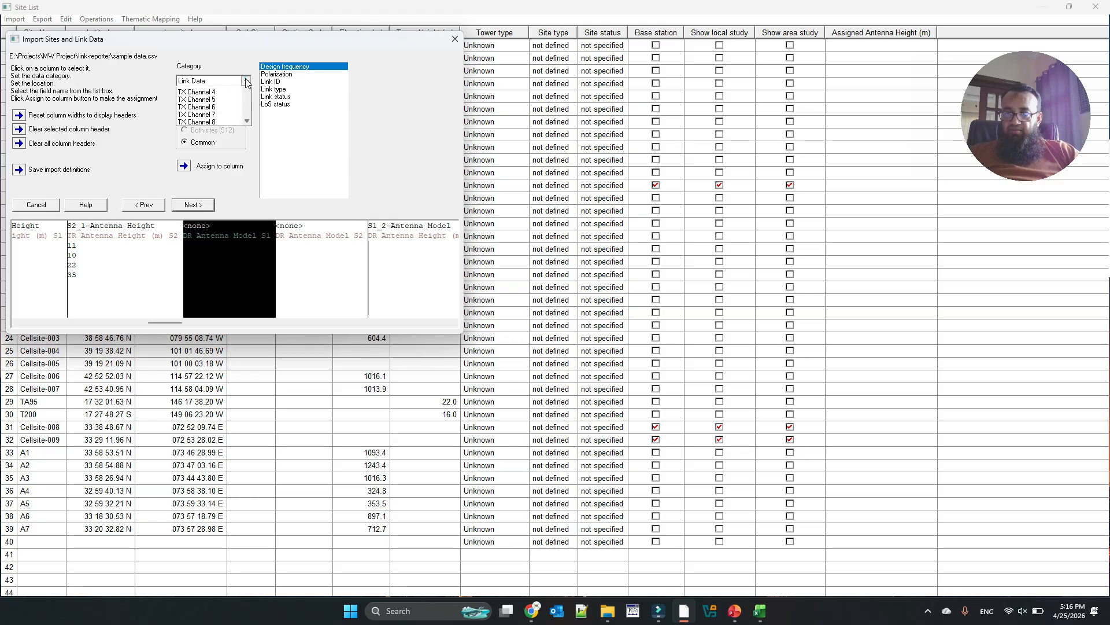
pyautogui.moveTo(248, 110); pyautogui.dragTo(249, 102)
pyautogui.click(225, 107)
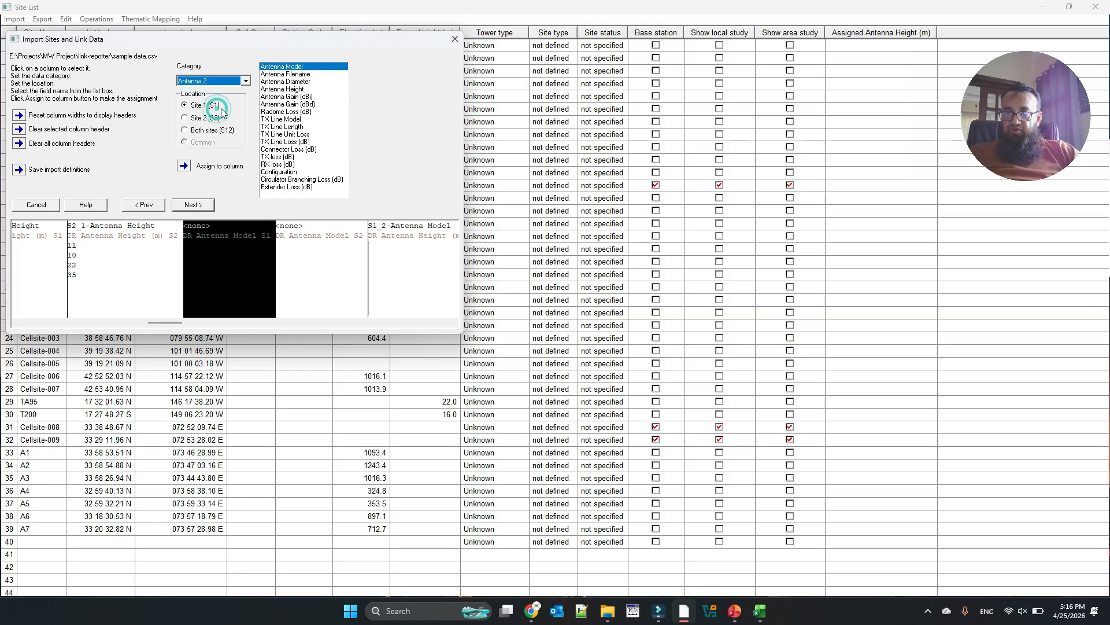
pyautogui.click(184, 166)
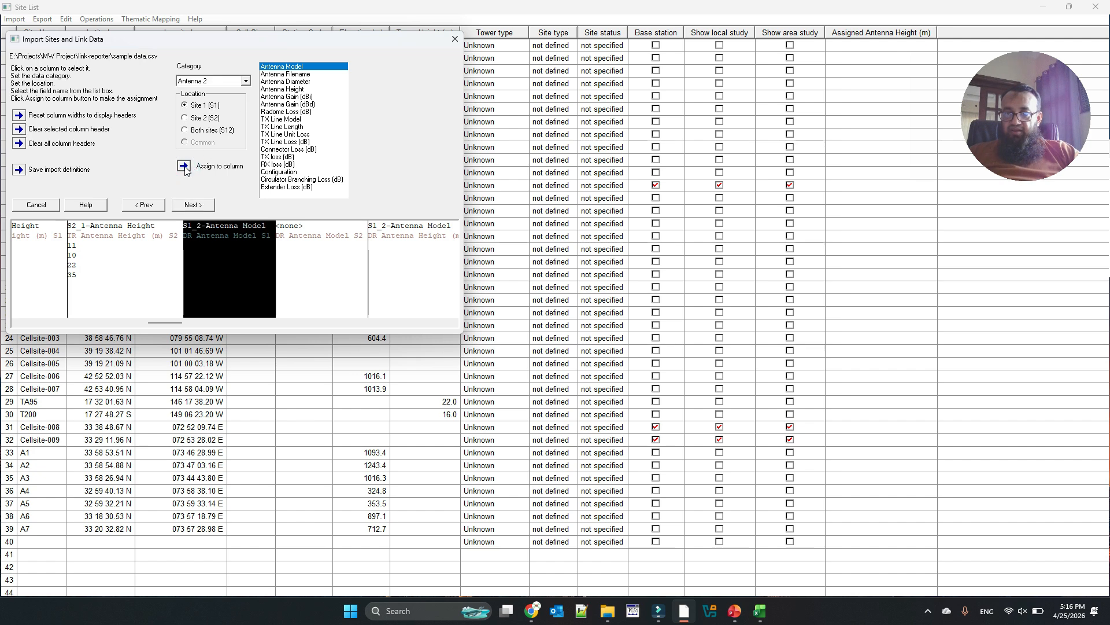
# Step: Assign the Antenna 2 category's Antenna Model field for Site 2 (S2) to the DR Antenna Model S2 column
pyautogui.click(325, 261)
pyautogui.click(205, 120)
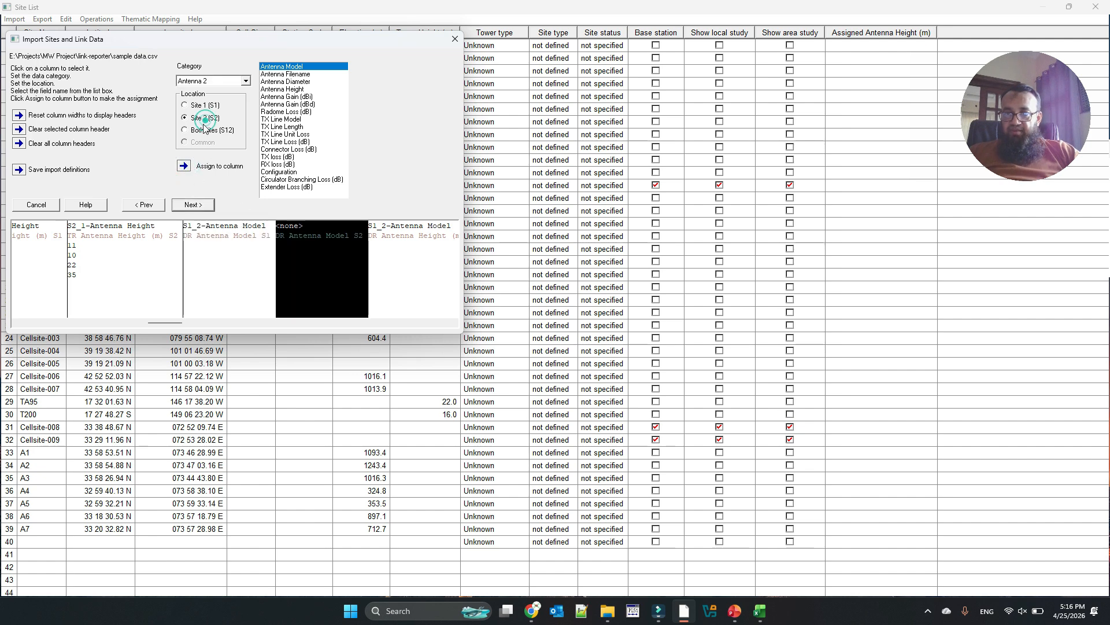
pyautogui.click(321, 265)
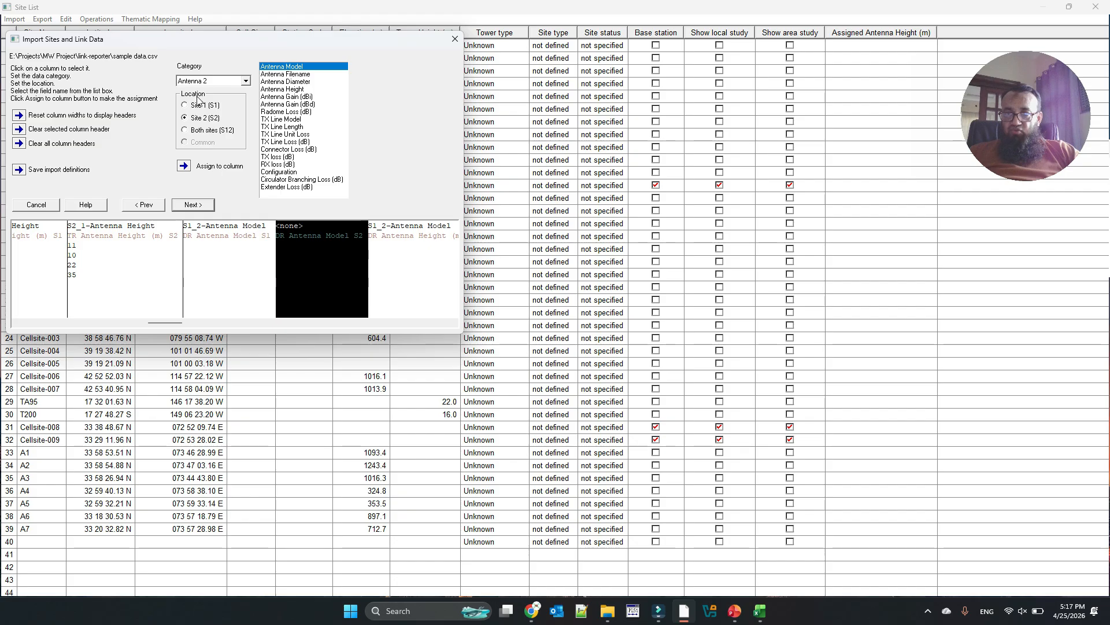
pyautogui.click(184, 166)
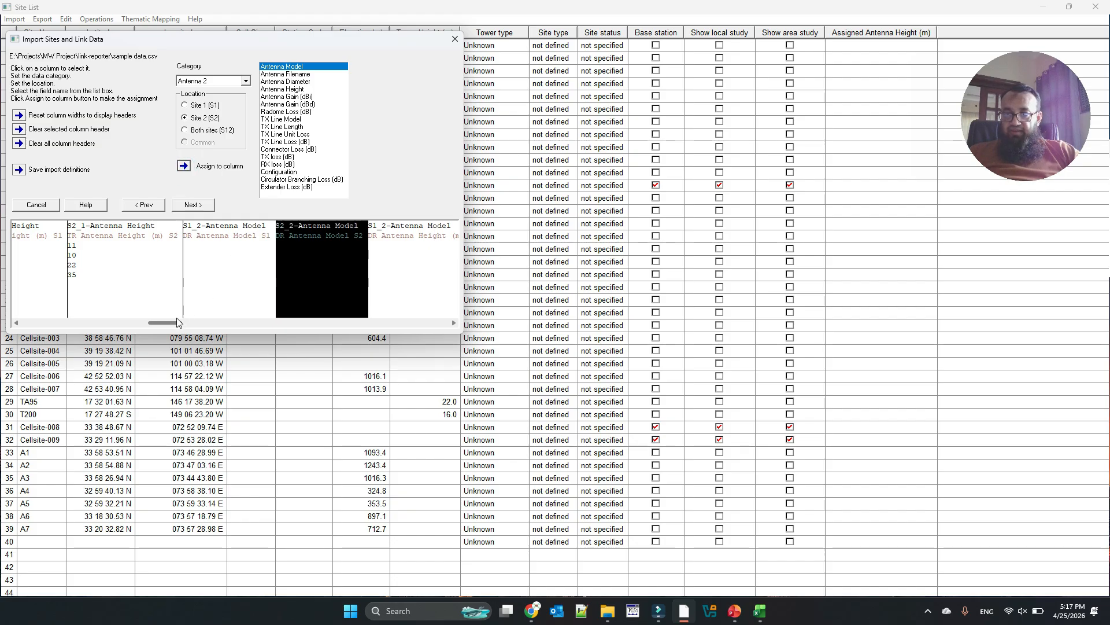
# Step: Look through the Antenna 1 and Site Data categories for a field matching the unassigned True Azimuth S1 column
pyautogui.moveTo(178, 325); pyautogui.dragTo(204, 322)
pyautogui.click(287, 268)
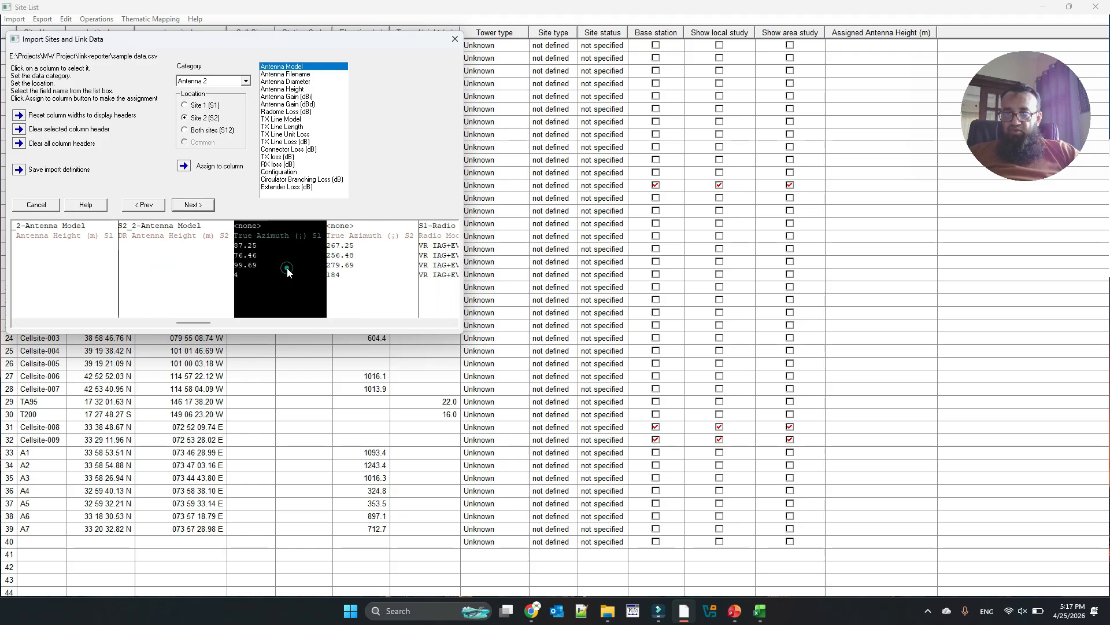
pyautogui.click(245, 80)
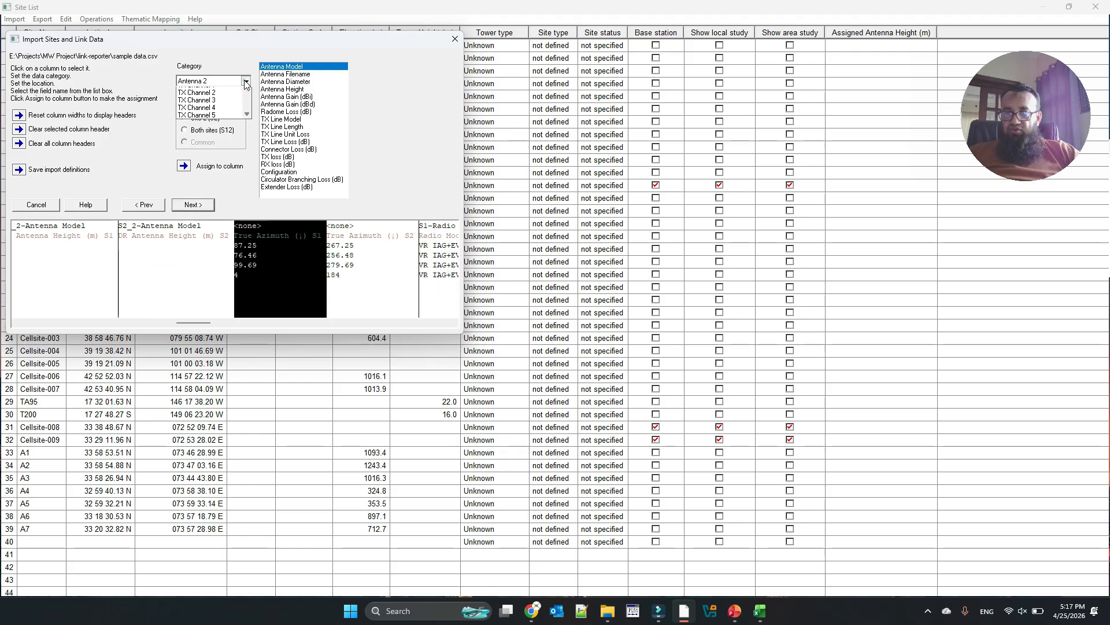
pyautogui.moveTo(248, 107); pyautogui.dragTo(248, 98)
pyautogui.click(227, 100)
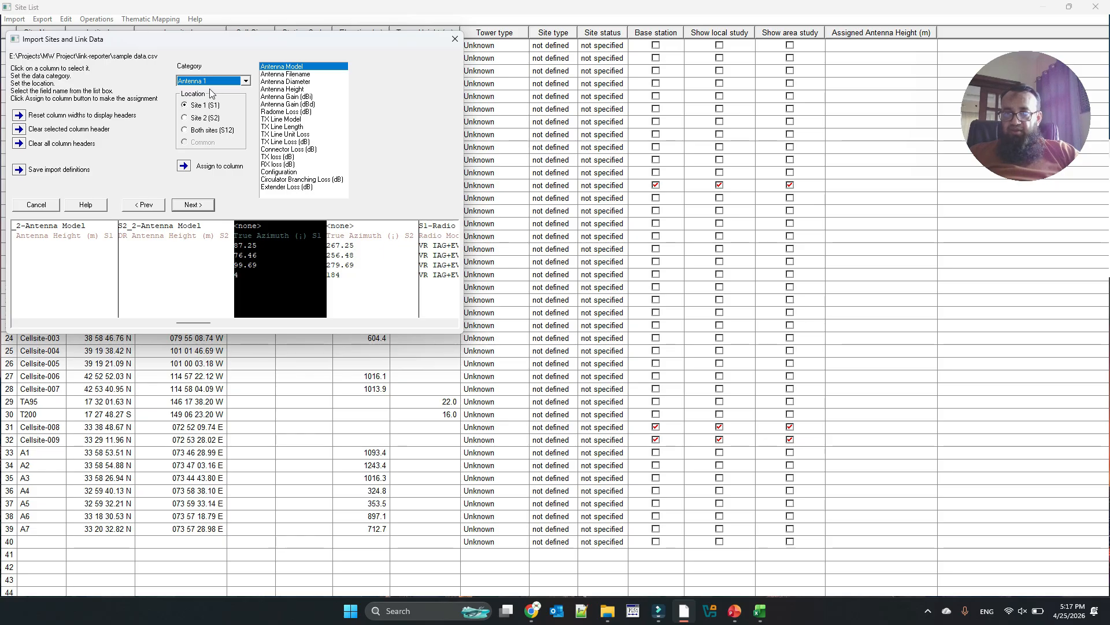
pyautogui.click(246, 81)
pyautogui.moveTo(247, 108); pyautogui.dragTo(247, 101)
pyautogui.click(203, 92)
pyautogui.moveTo(343, 113); pyautogui.dragTo(341, 171)
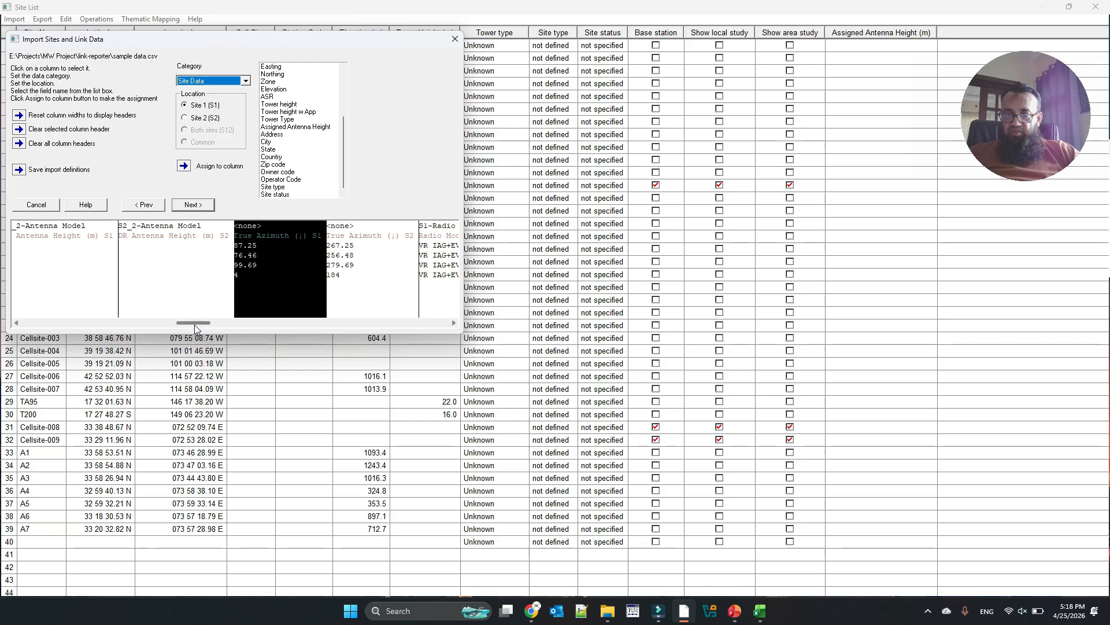
# Step: Check the unassigned Receive Signal and Rain Region columns against the fields in the Site Data, Radio Equipment and Link Data categories
pyautogui.moveTo(194, 325); pyautogui.dragTo(276, 319)
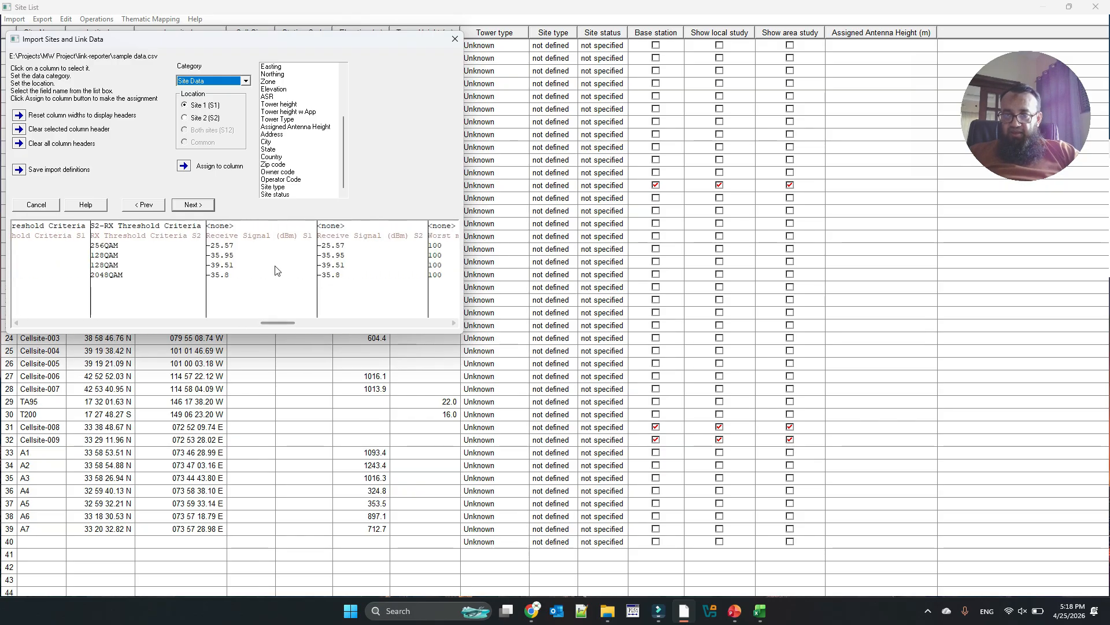
pyautogui.click(275, 265)
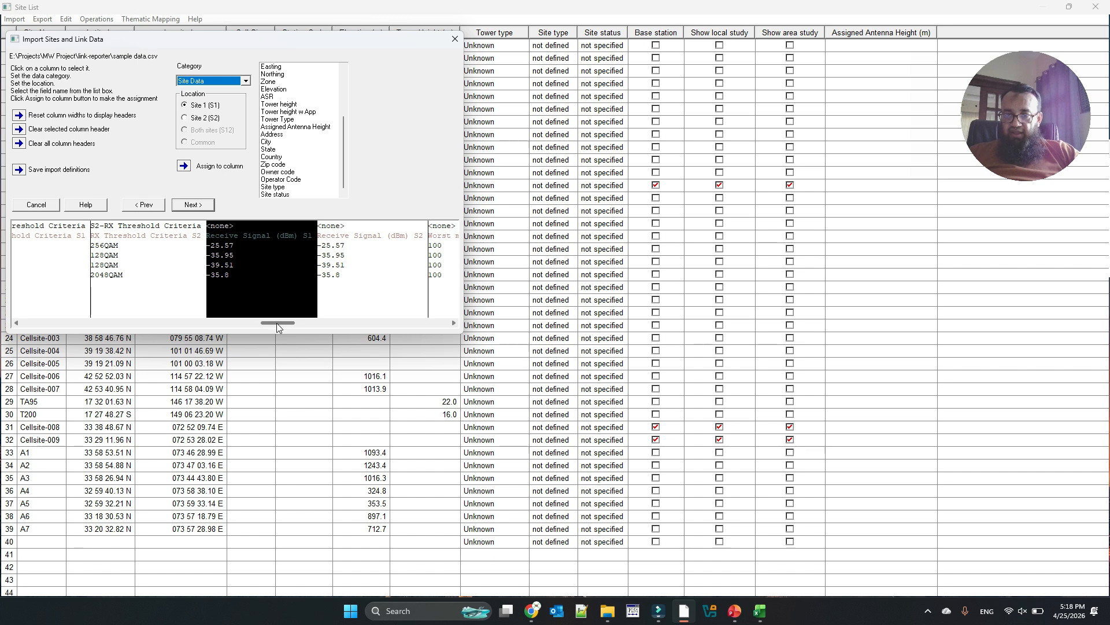
pyautogui.moveTo(277, 322); pyautogui.dragTo(346, 318)
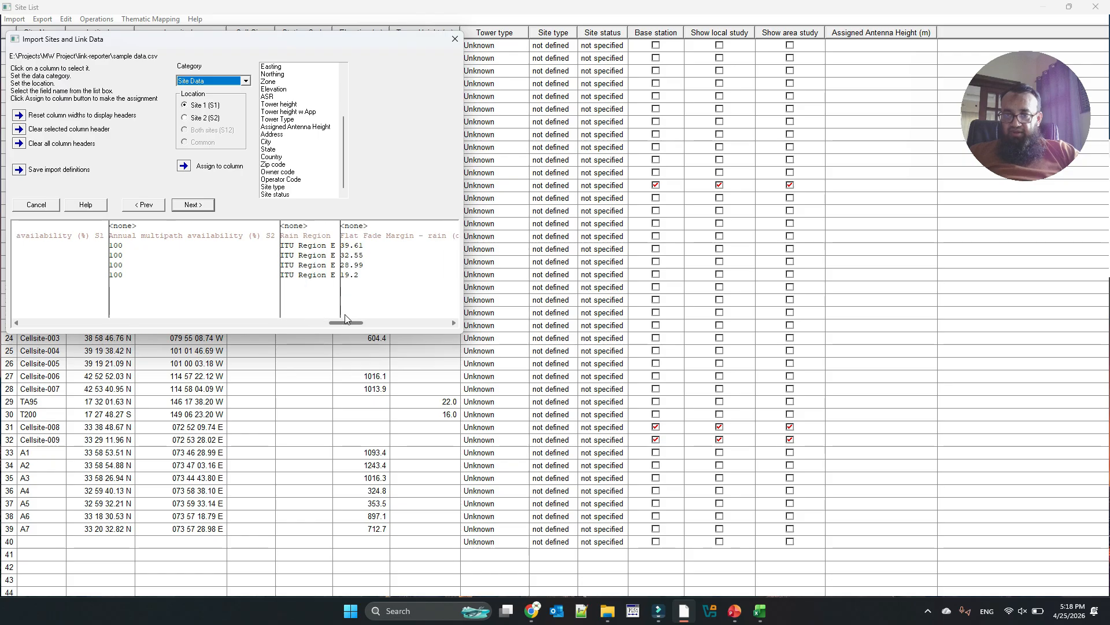
pyautogui.click(318, 269)
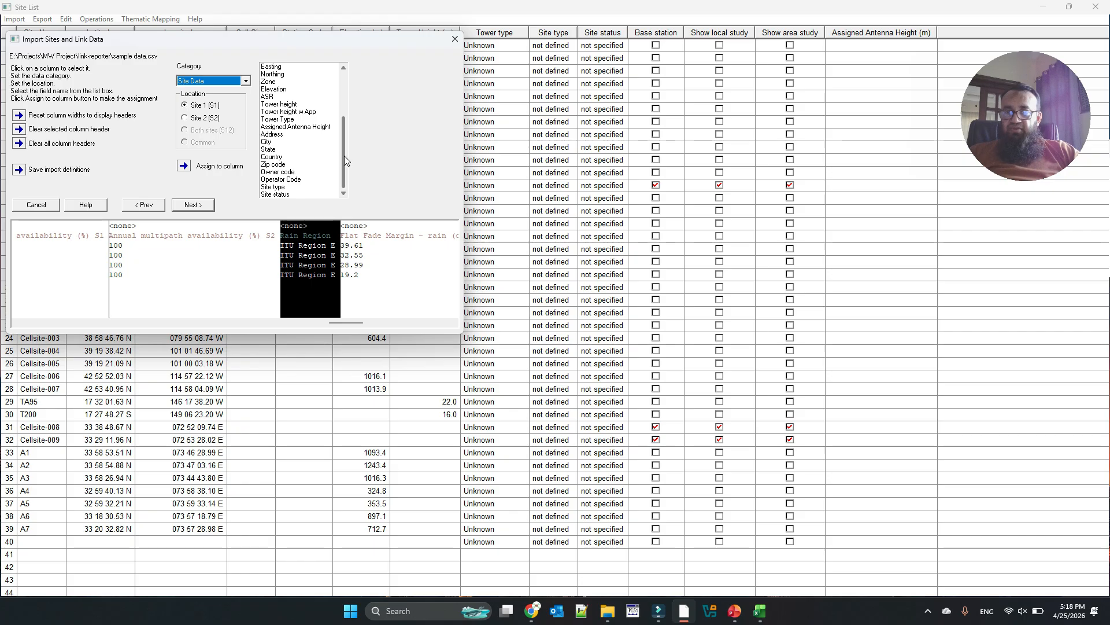
pyautogui.moveTo(345, 158)
pyautogui.mouseDown()
pyautogui.moveTo(345, 107)
pyautogui.moveTo(340, 156)
pyautogui.mouseUp()
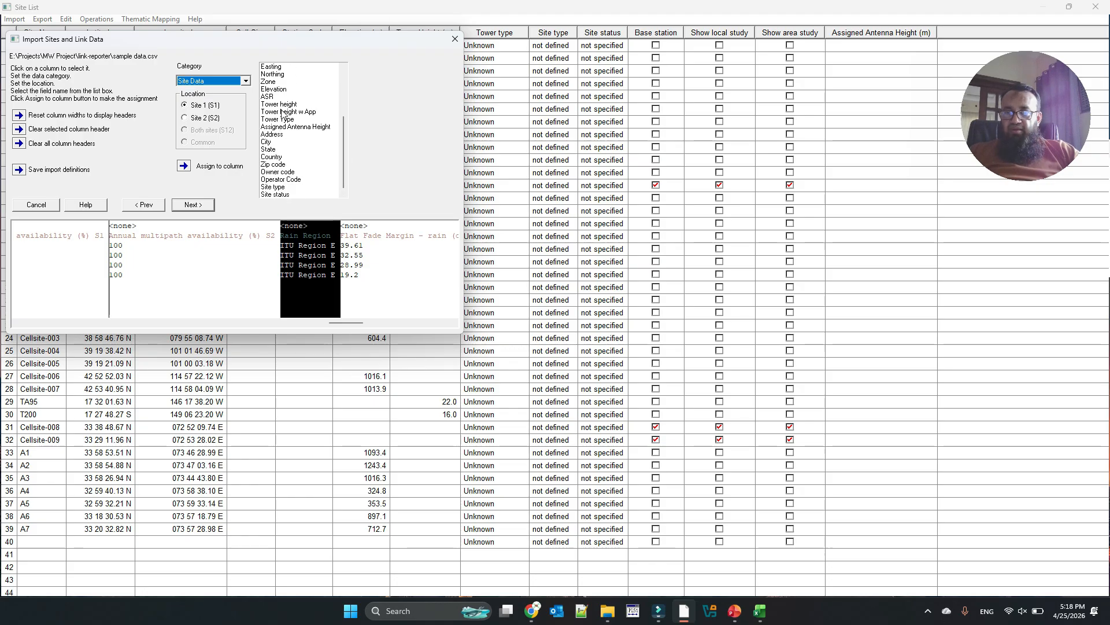
pyautogui.click(245, 82)
pyautogui.click(221, 124)
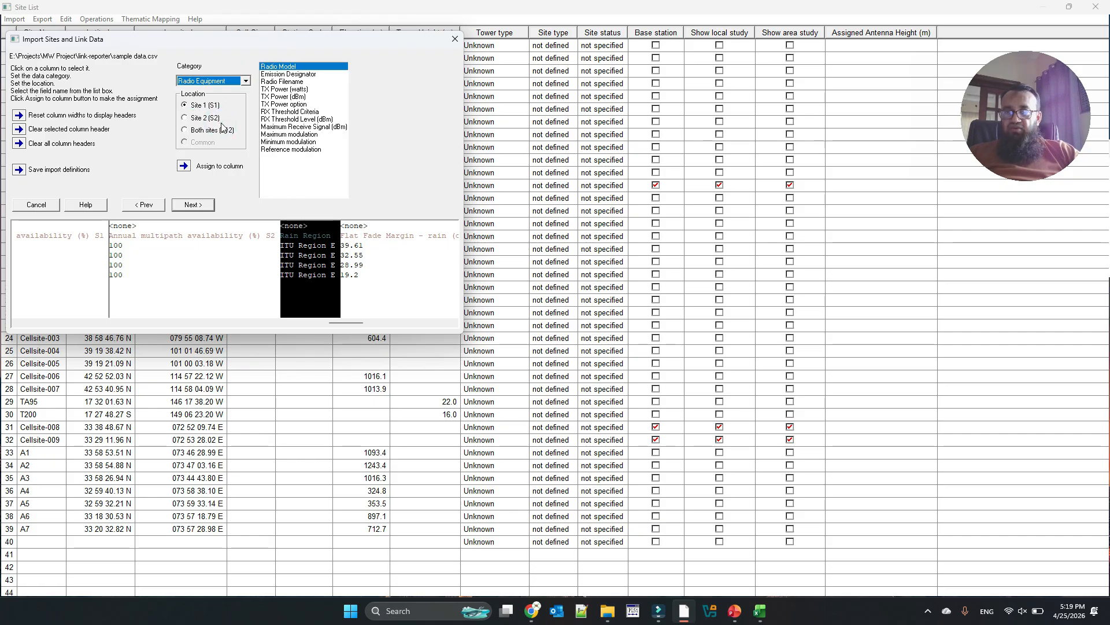
pyautogui.click(245, 80)
pyautogui.click(211, 105)
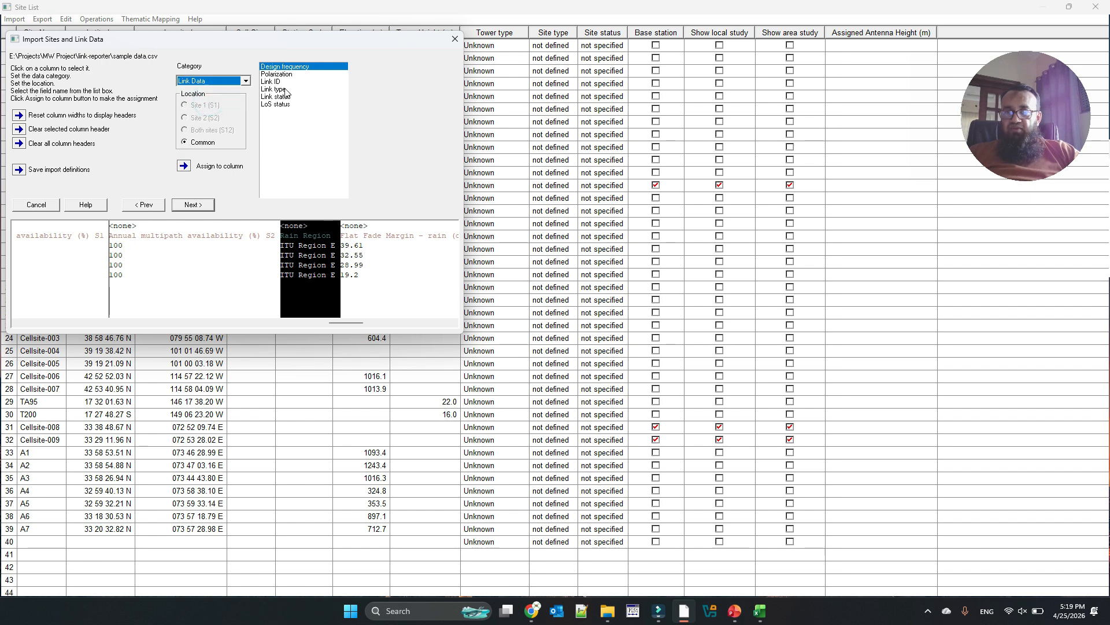
# Step: Assign the TX Channel 2 category's TX frequency field for Site 1 (S1) to the #2 Design frequency S1 column
pyautogui.moveTo(336, 323); pyautogui.dragTo(415, 315)
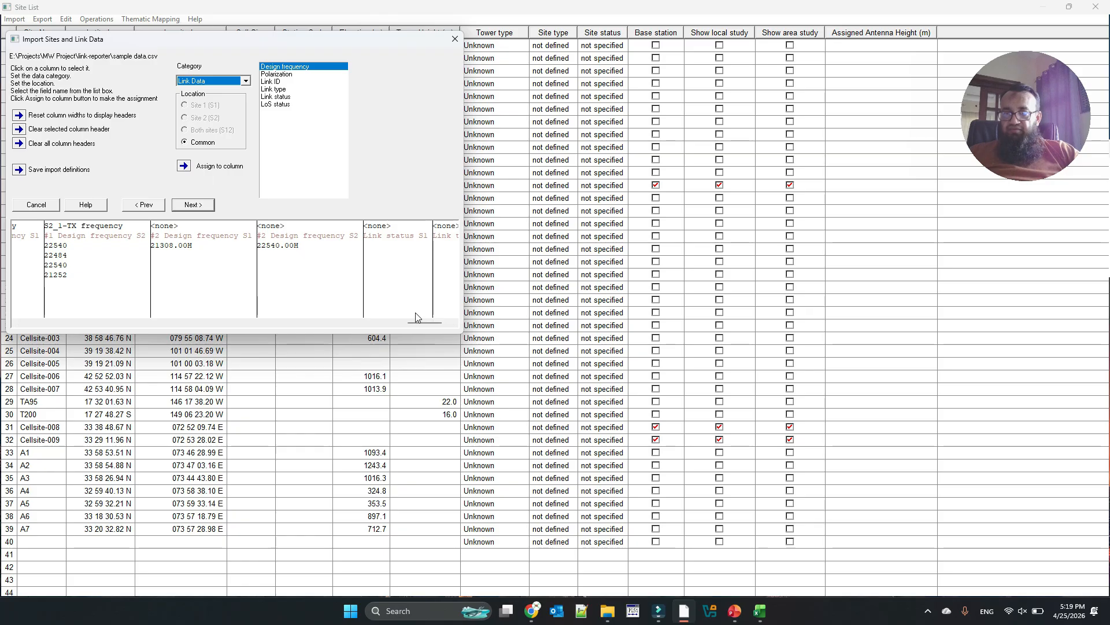
pyautogui.click(226, 262)
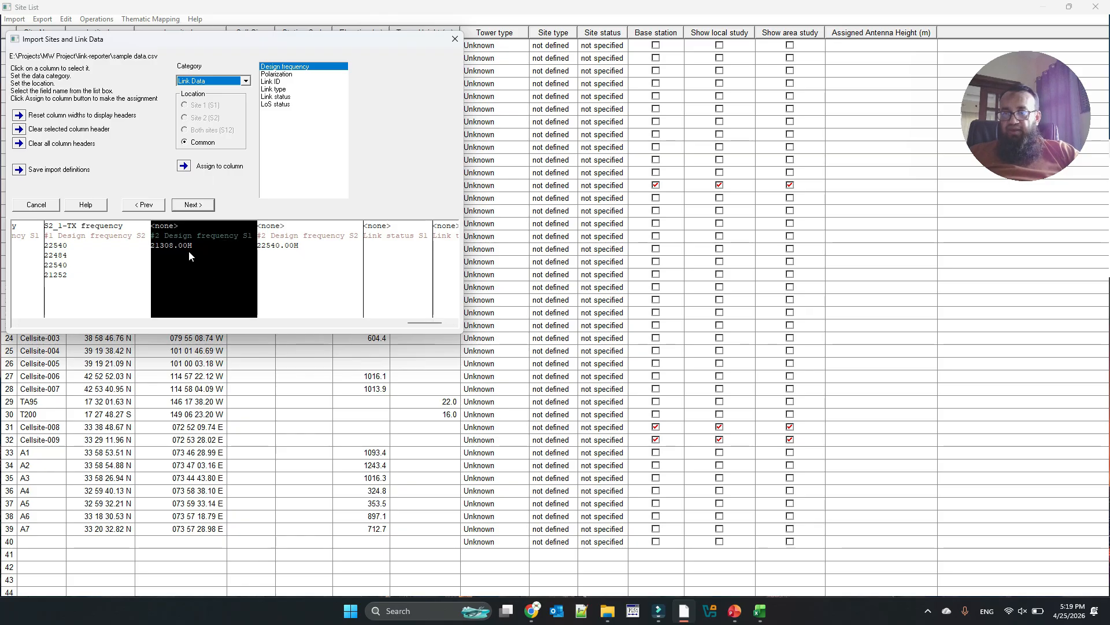
pyautogui.click(245, 81)
pyautogui.click(225, 107)
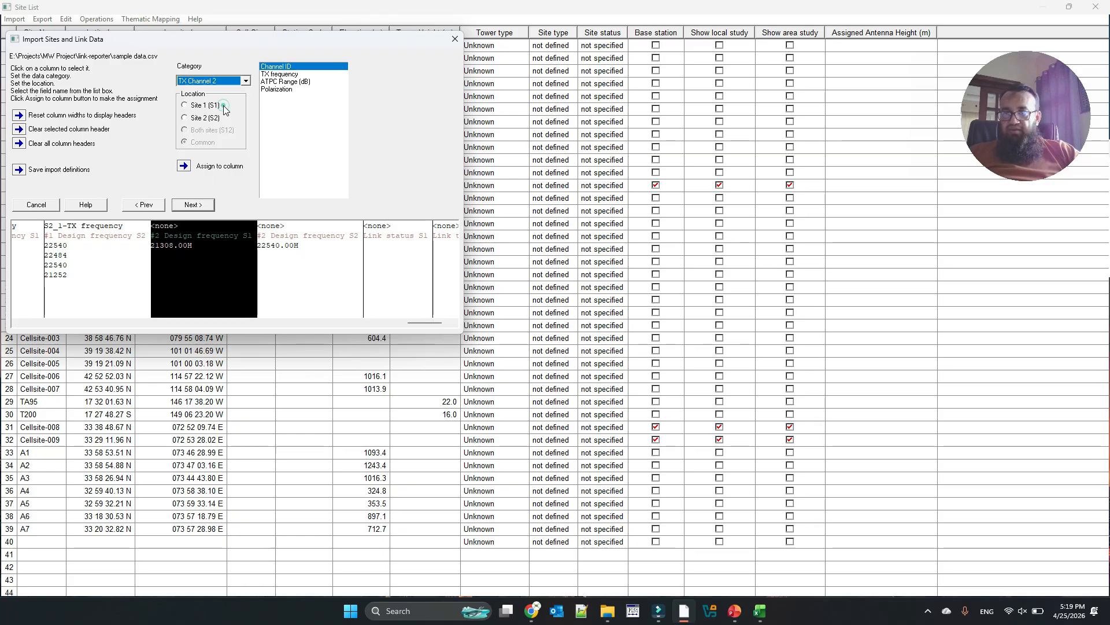
pyautogui.click(292, 74)
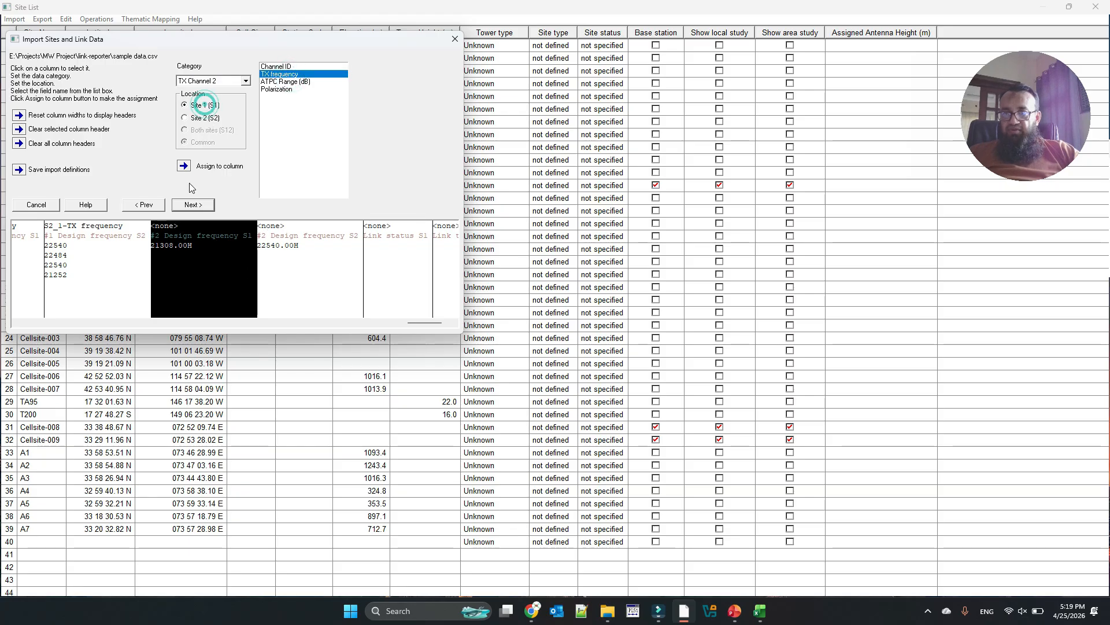
pyautogui.click(182, 167)
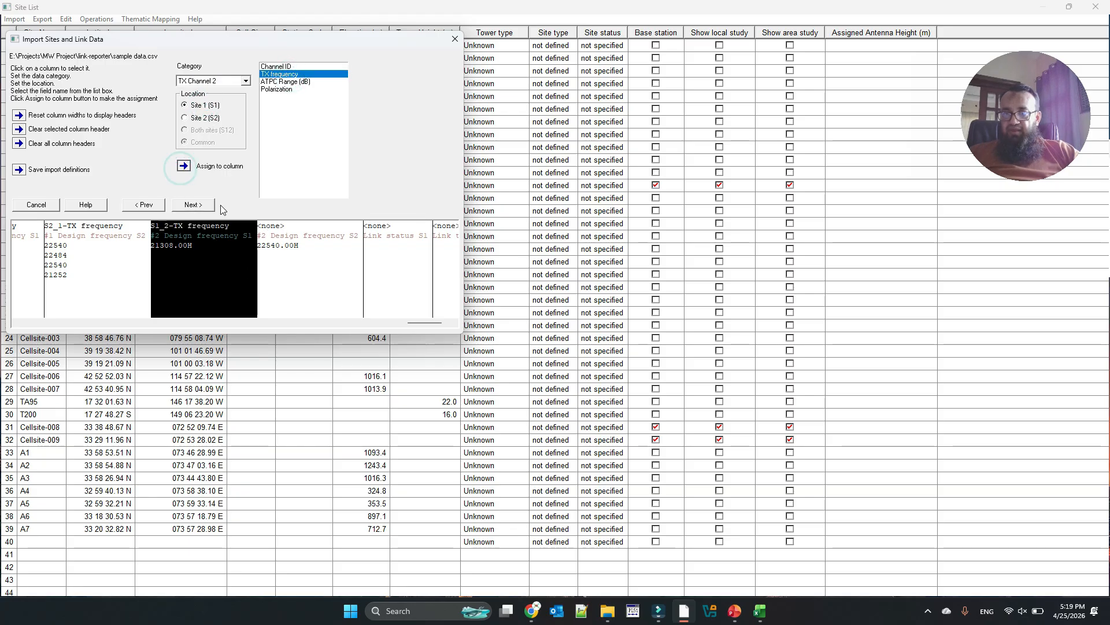
# Step: Assign the TX Channel 2 category's TX frequency field for Site 2 (S2) to the #2 Design frequency S2 column
pyautogui.click(296, 265)
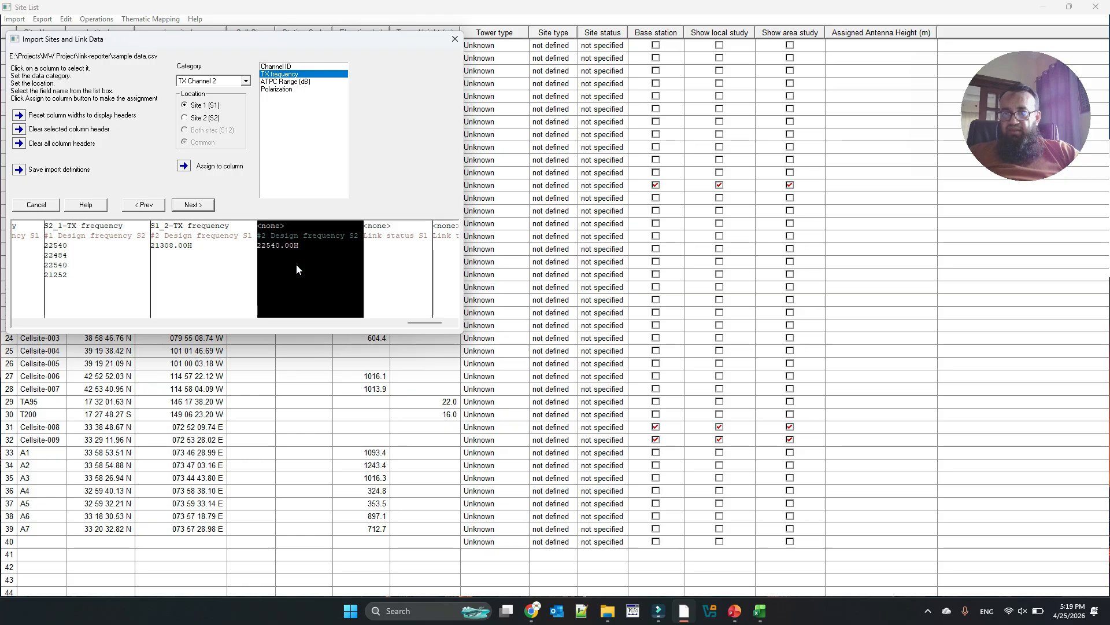
pyautogui.click(199, 119)
pyautogui.click(184, 167)
# Step: Assign the Link Data category's Link status field to the Link status S1 column
pyautogui.click(404, 272)
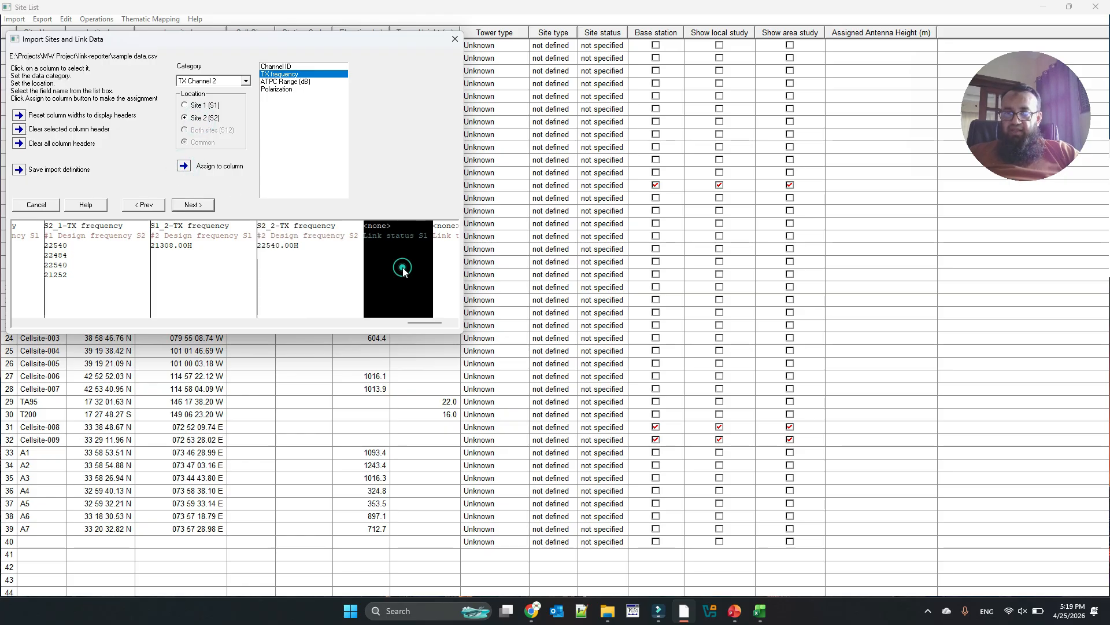
pyautogui.click(245, 81)
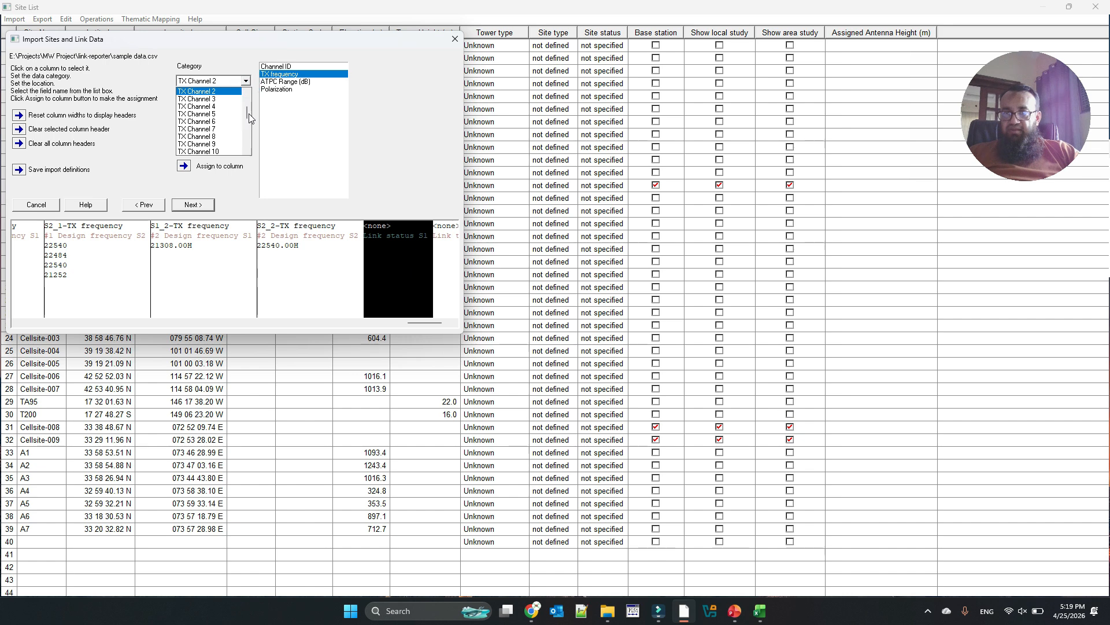
pyautogui.scroll(-5, 246, 99)
pyautogui.click(213, 128)
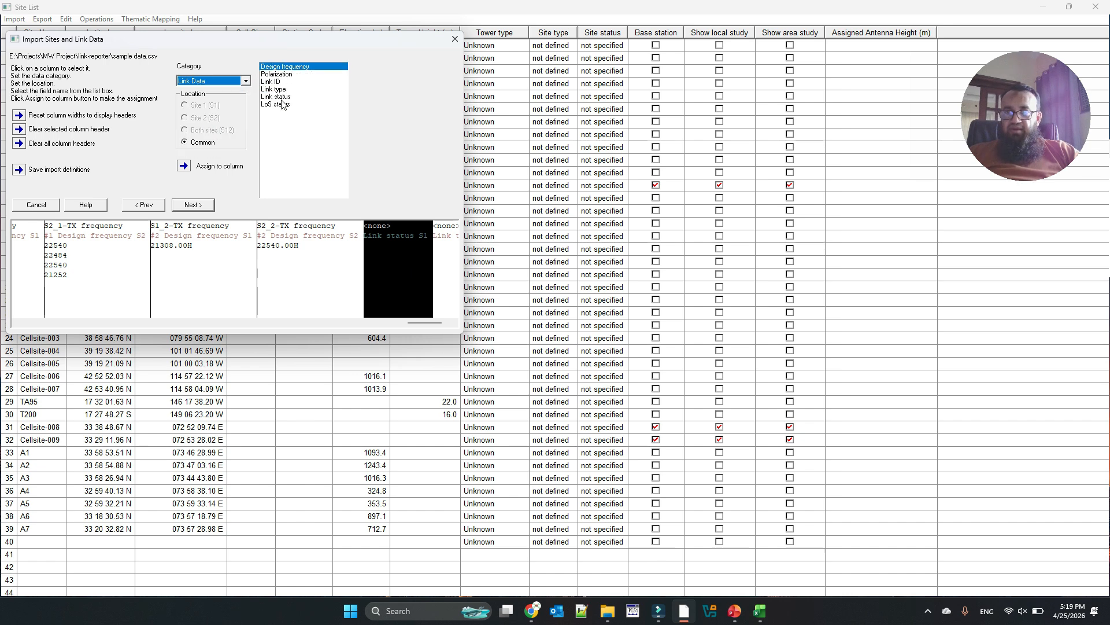
pyautogui.click(281, 97)
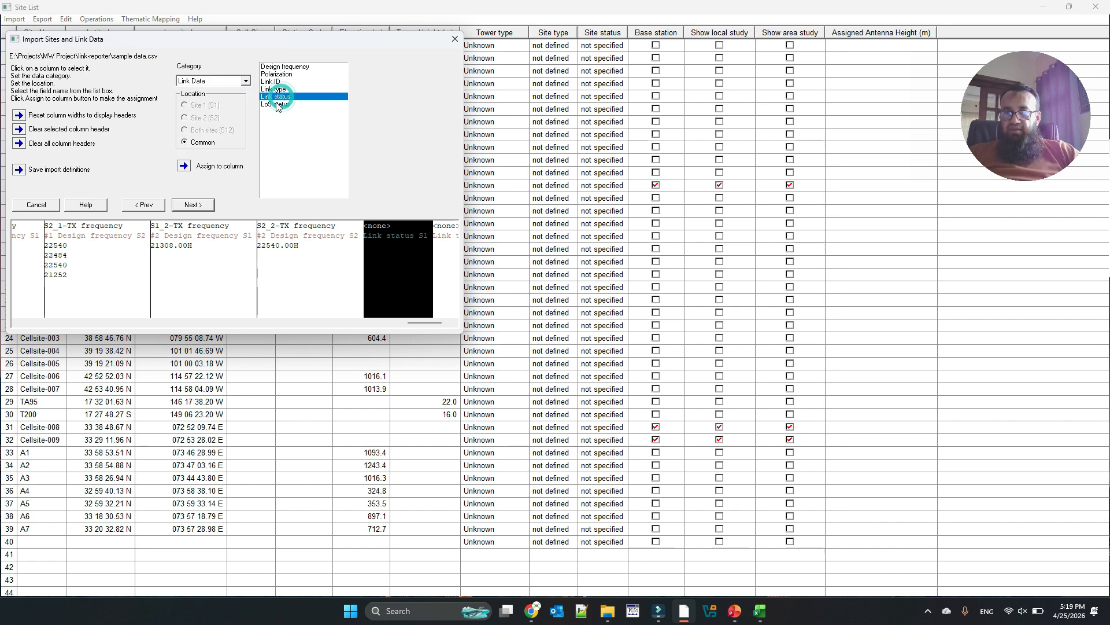
pyautogui.click(183, 166)
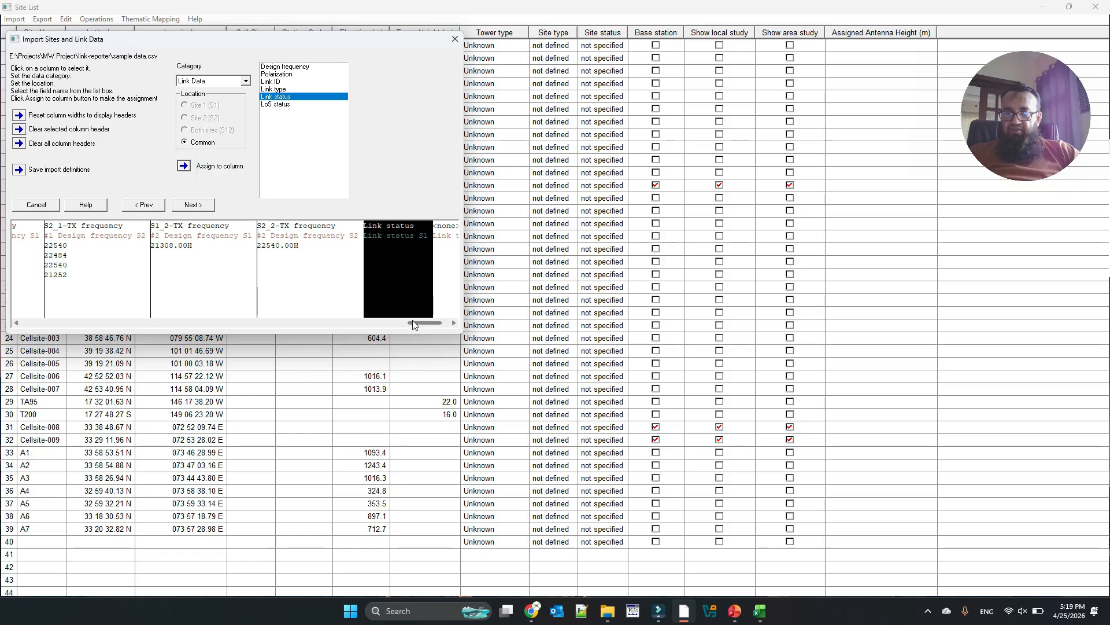
# Step: Assign the Link Data category's Link type field to the Link type S1 column
pyautogui.moveTo(413, 322); pyautogui.dragTo(433, 321)
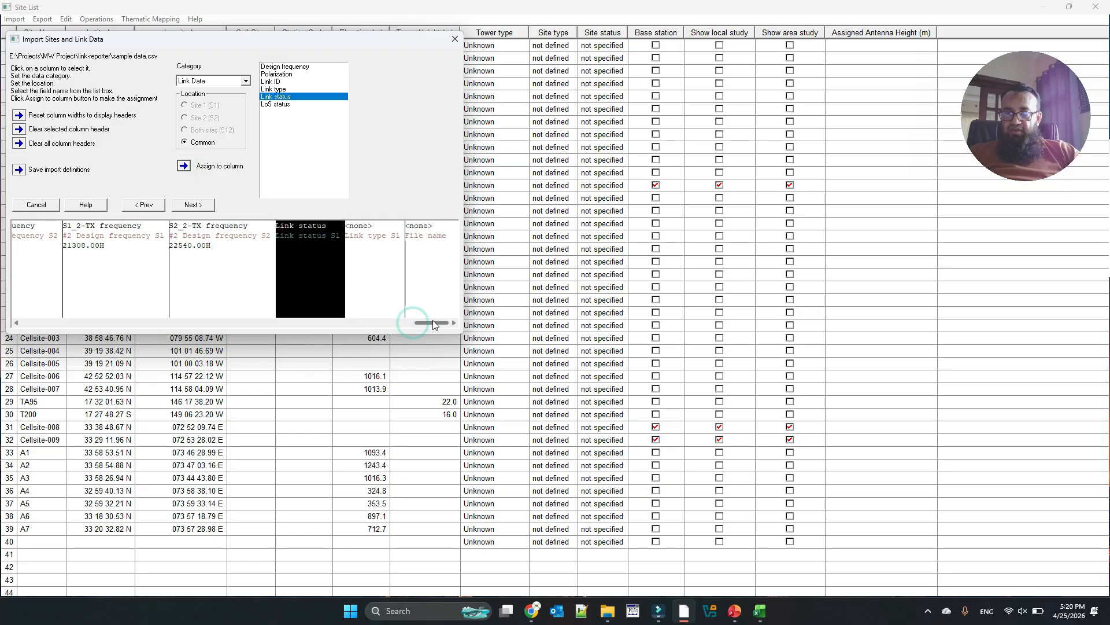
pyautogui.click(369, 268)
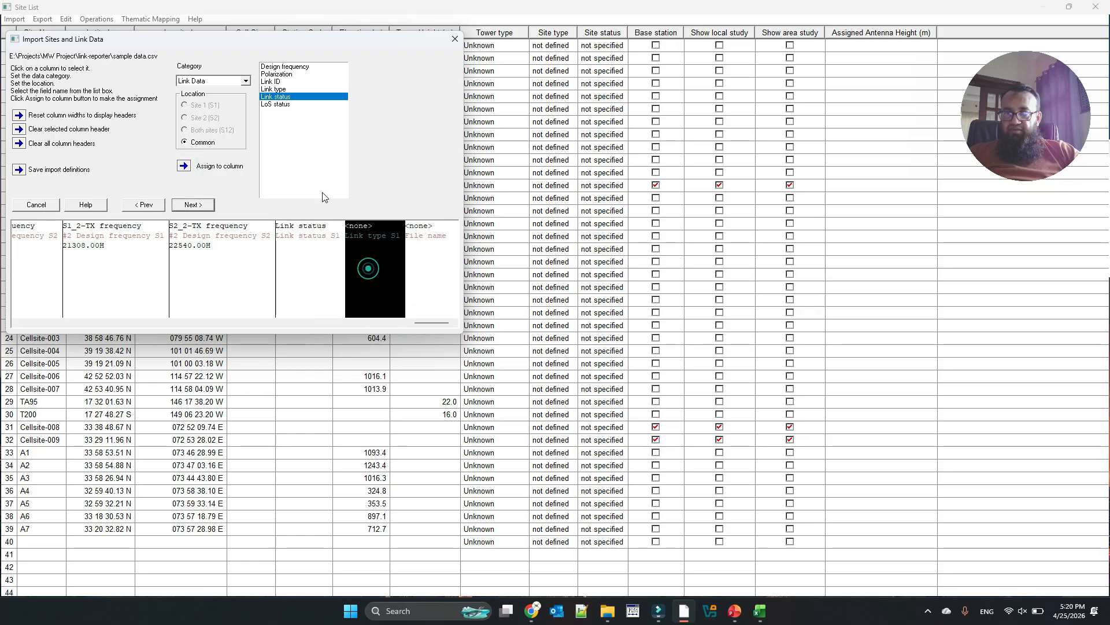
pyautogui.click(278, 89)
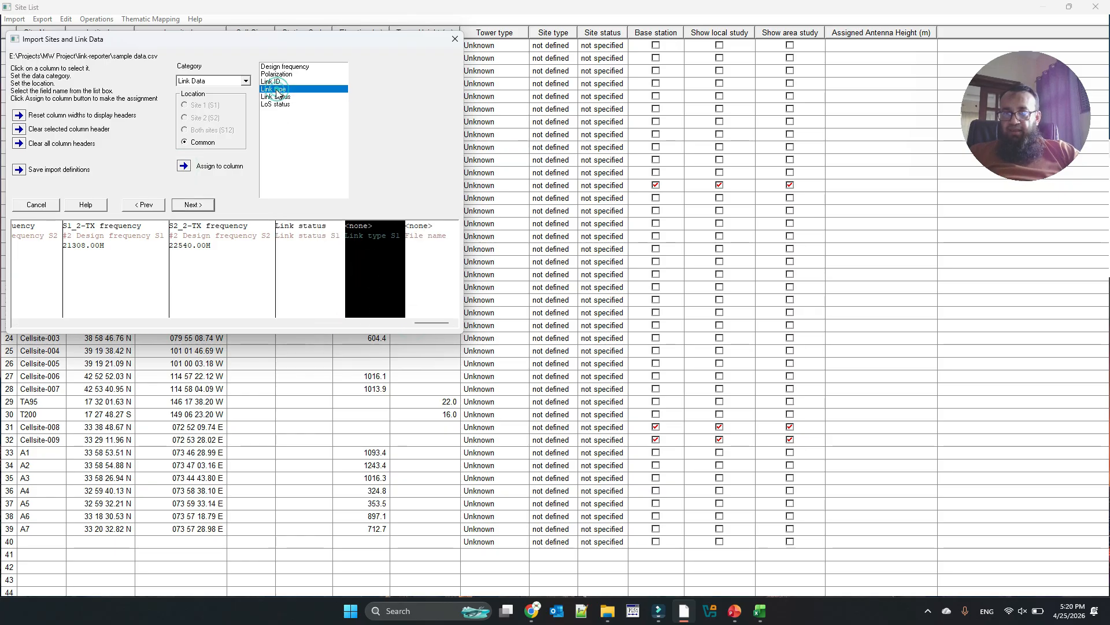
pyautogui.click(184, 167)
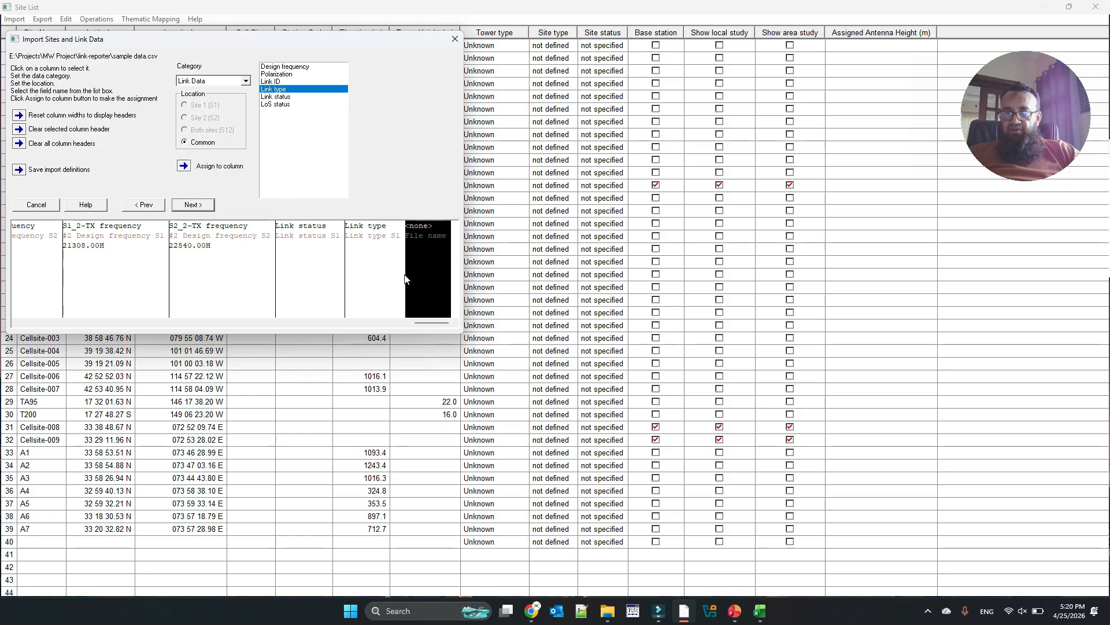
# Step: Check the Link Data and TX Channel 1 categories for a field matching Annual rain + multipath availability (%), and review the column assignments
pyautogui.moveTo(412, 320); pyautogui.dragTo(373, 322)
pyautogui.click(208, 290)
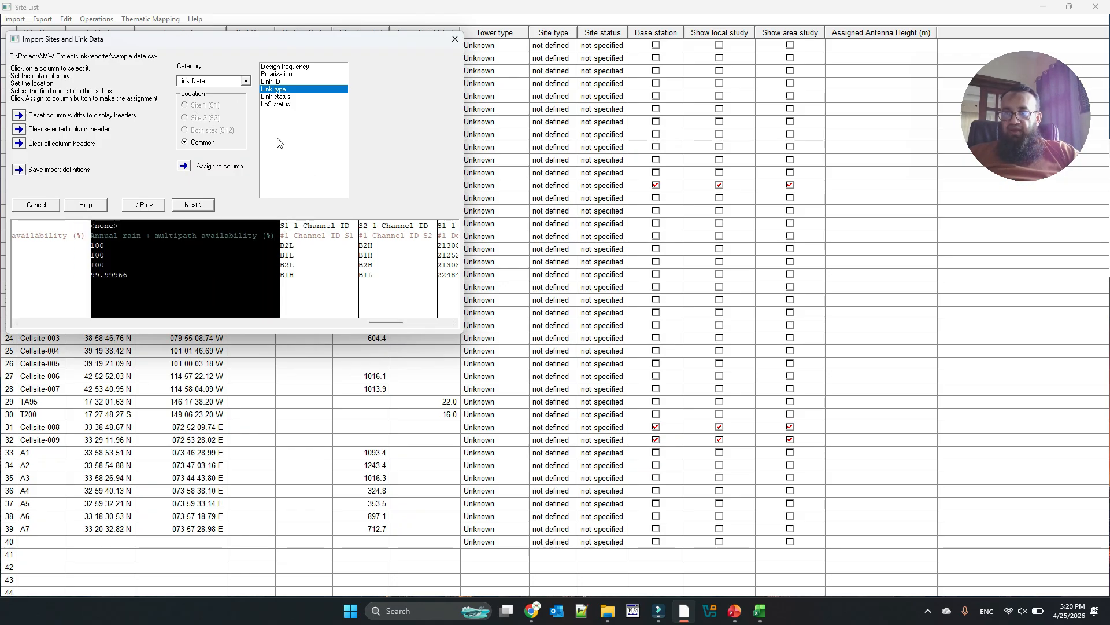
pyautogui.click(245, 81)
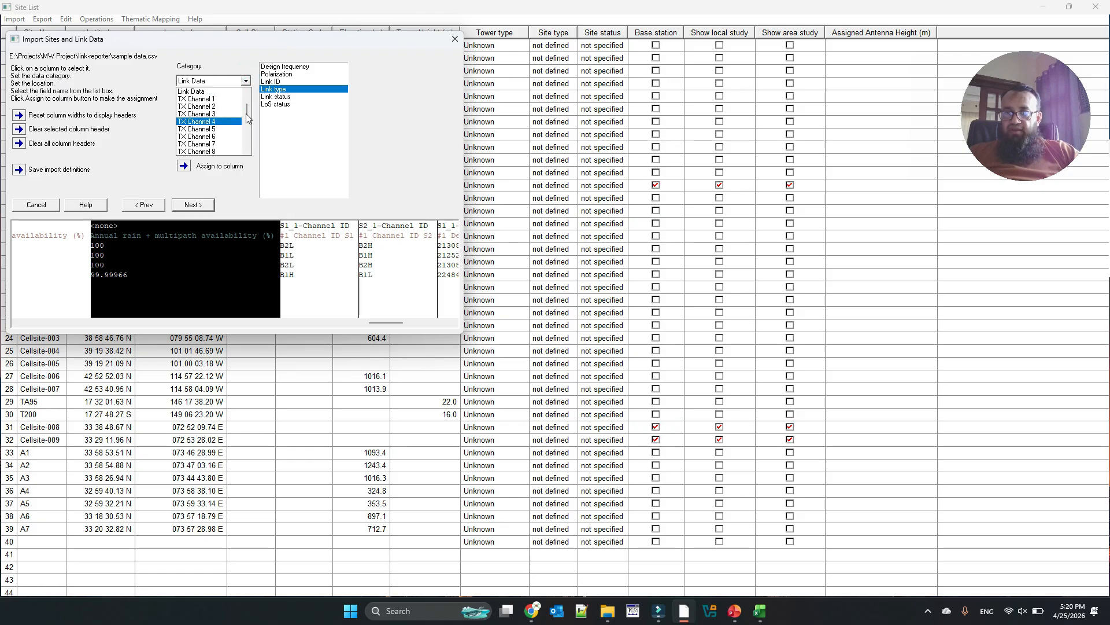
pyautogui.click(231, 99)
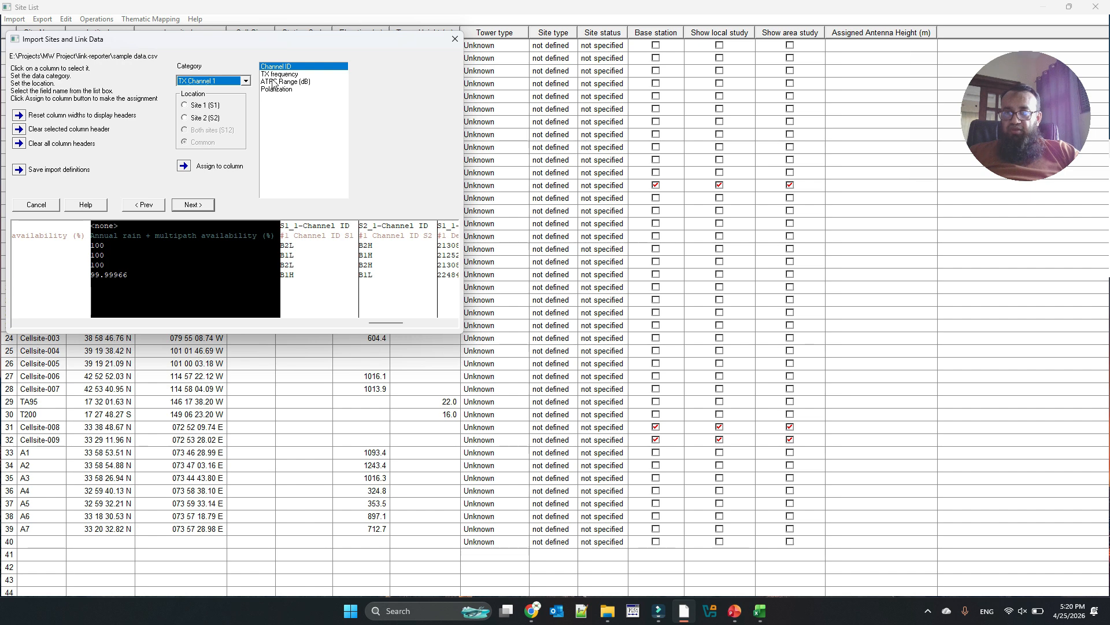
pyautogui.moveTo(384, 324); pyautogui.dragTo(222, 325)
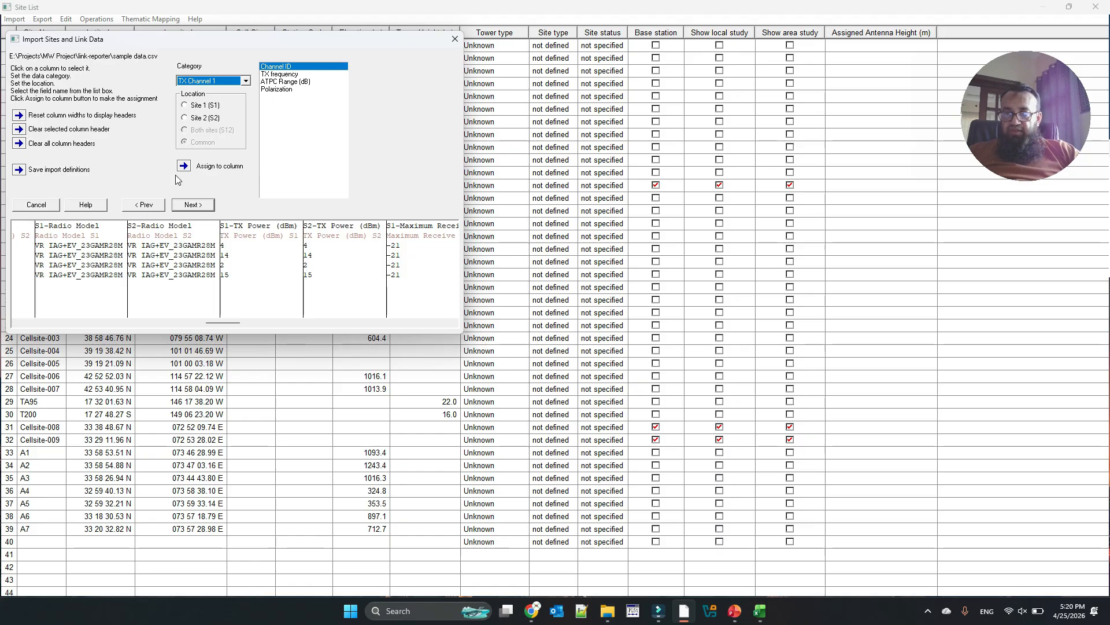
# Step: Save the import definitions over the existing Link-Reporter.id5 file and continue to the coordinate format and unit settings
pyautogui.click(19, 170)
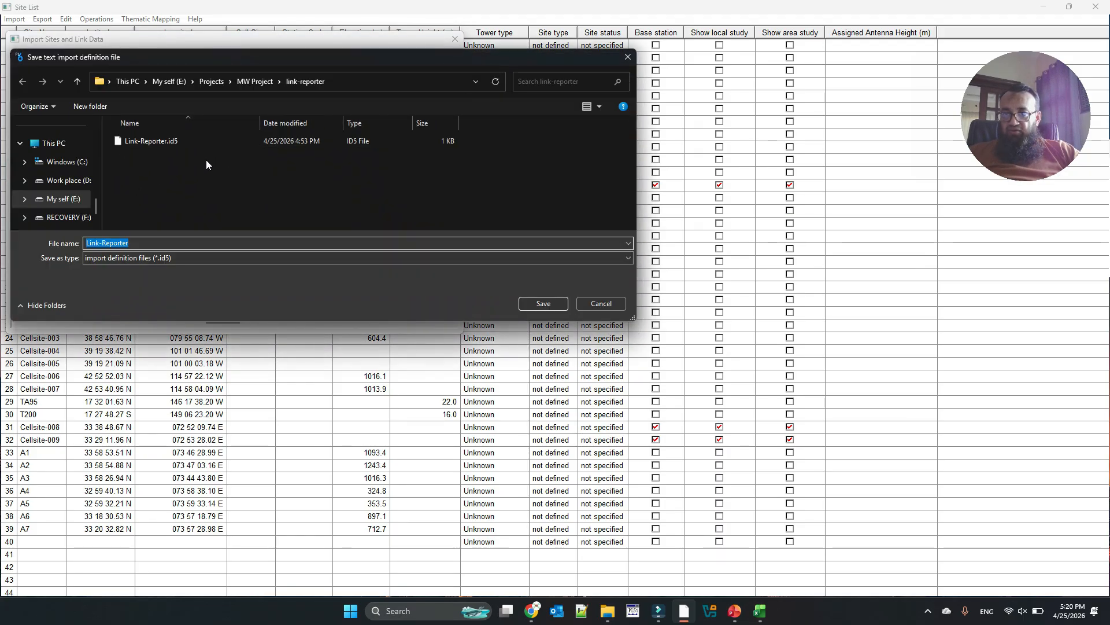
pyautogui.click(175, 141)
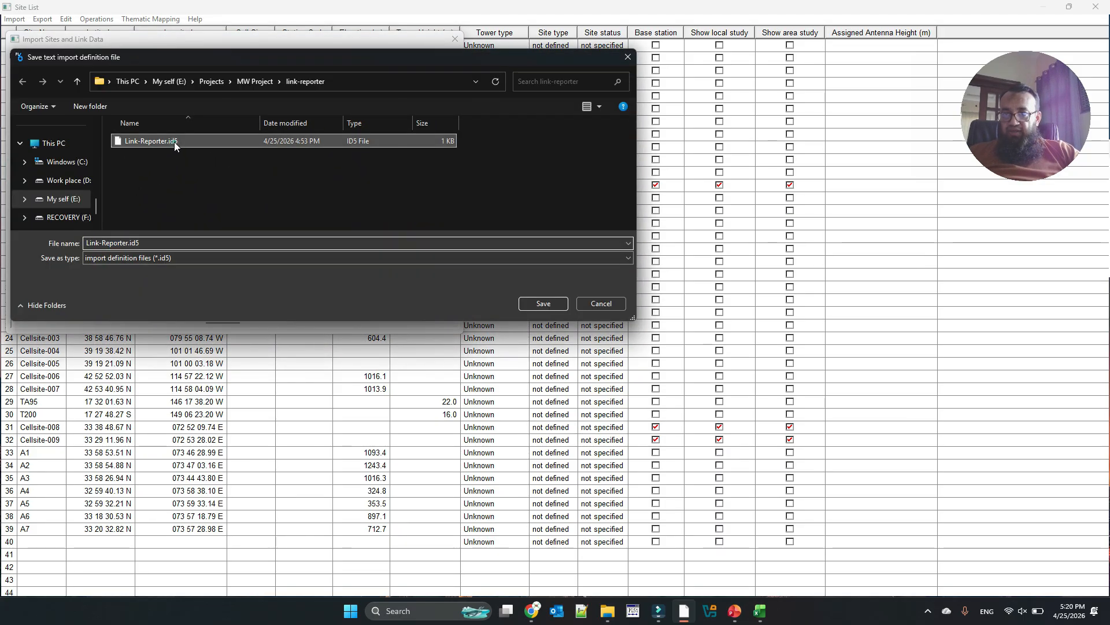
pyautogui.click(540, 305)
pyautogui.click(582, 305)
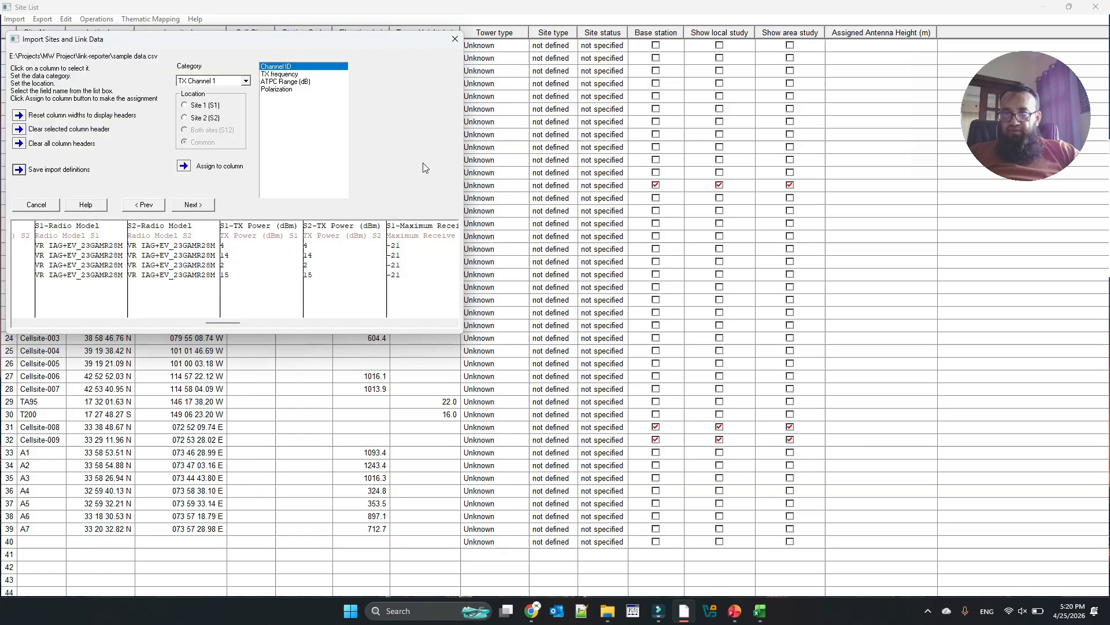
pyautogui.click(204, 204)
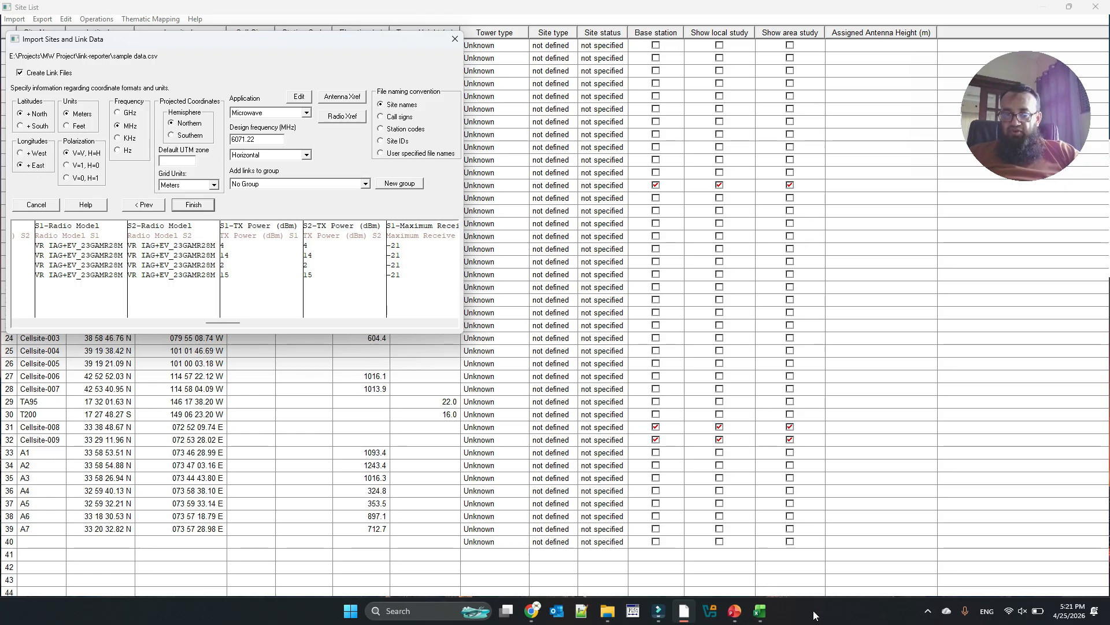
# Step: Switch to Excel and check the #1 Design frequency columns for sites S1 and S2 in the sample data - Copy workbook
pyautogui.click(760, 611)
pyautogui.hscroll(12, 691, 394)
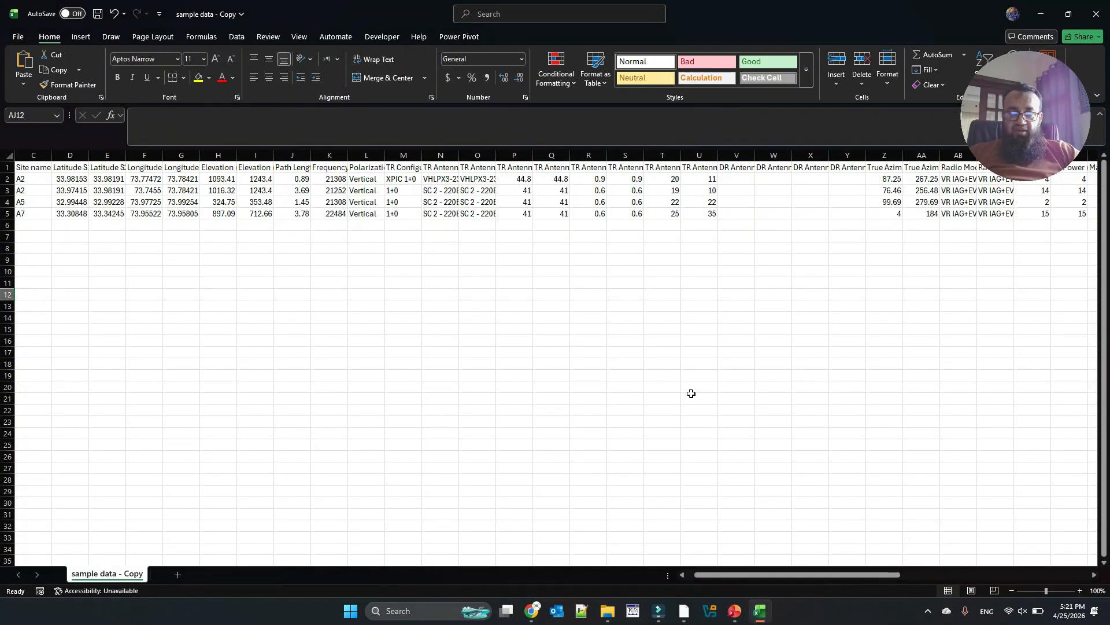
pyautogui.moveTo(521, 179); pyautogui.dragTo(560, 214)
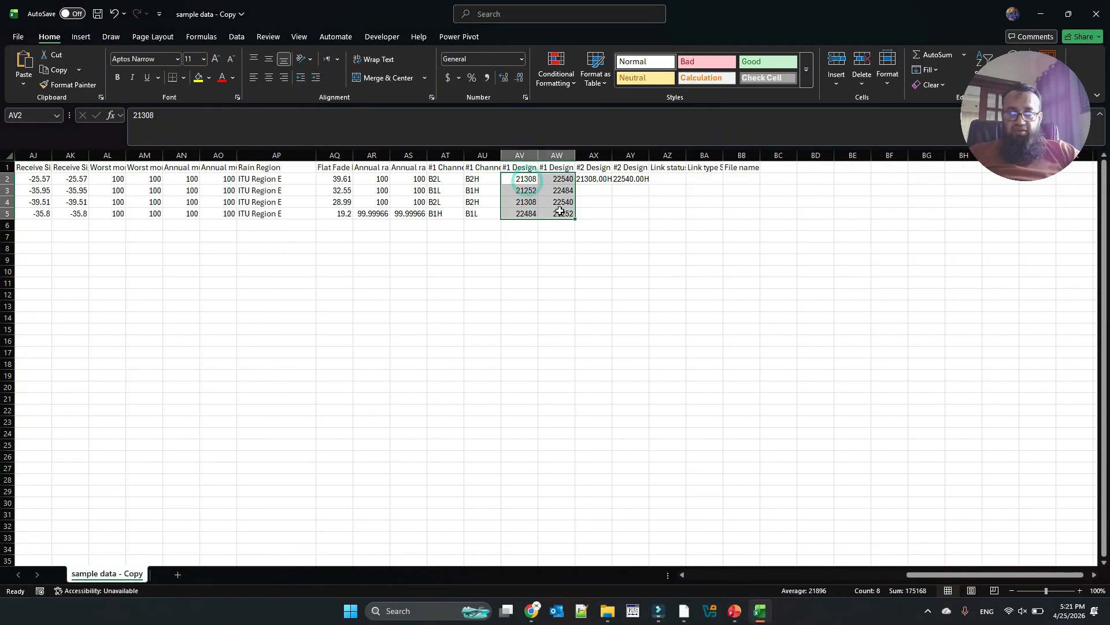
pyautogui.click(1045, 11)
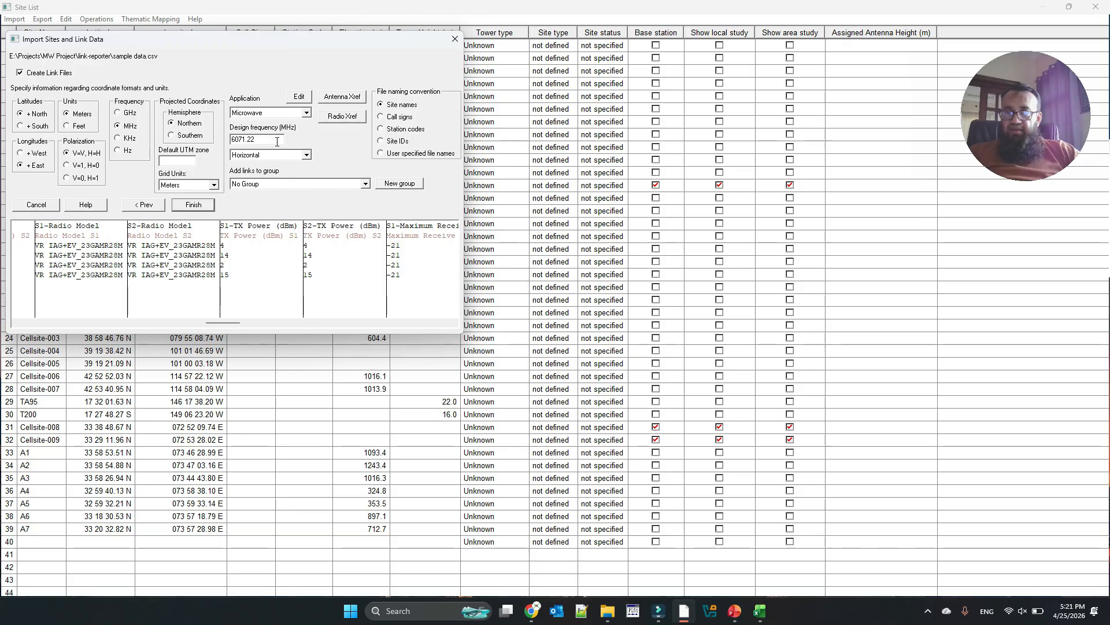
# Step: Inspect the antenna and radio cross-reference tables and the S1 and S2 Radio Model columns in the import preview
pyautogui.click(347, 98)
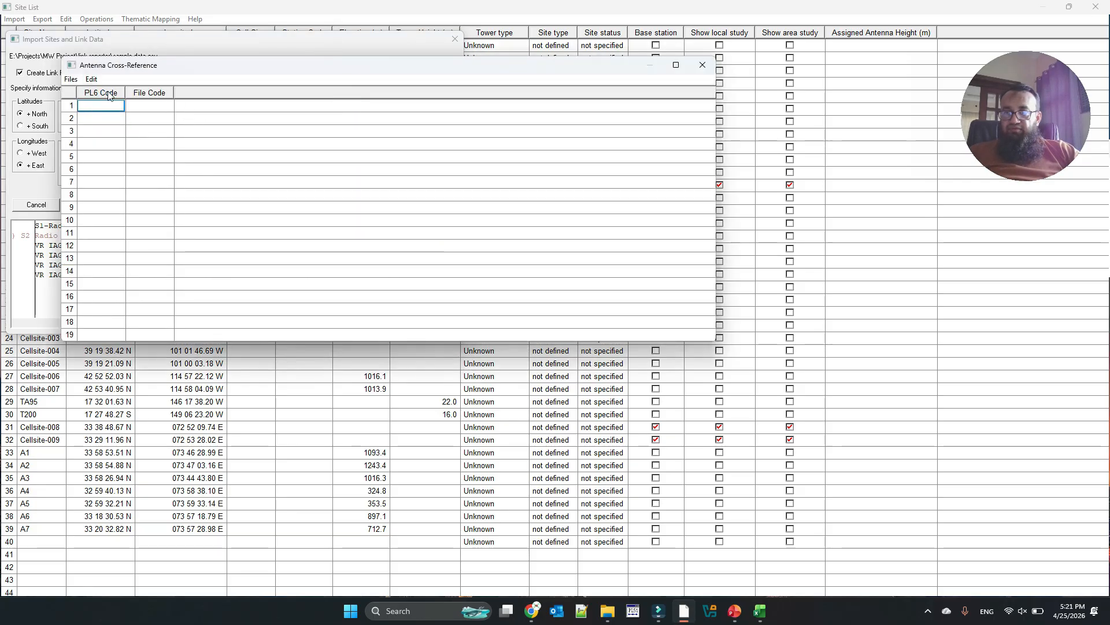
pyautogui.click(702, 66)
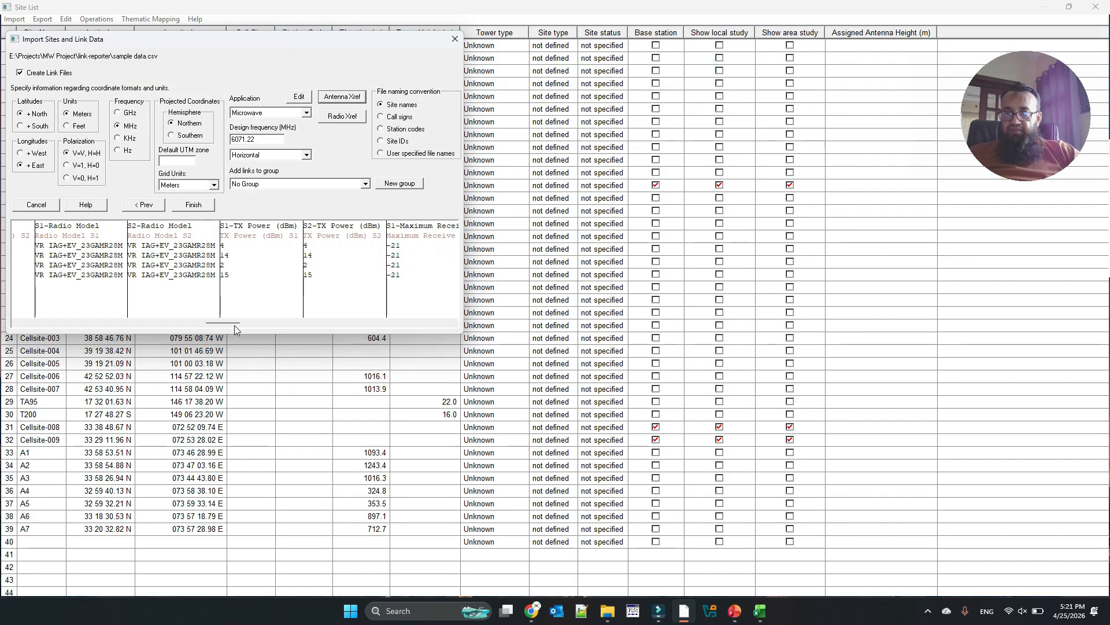
pyautogui.click(156, 250)
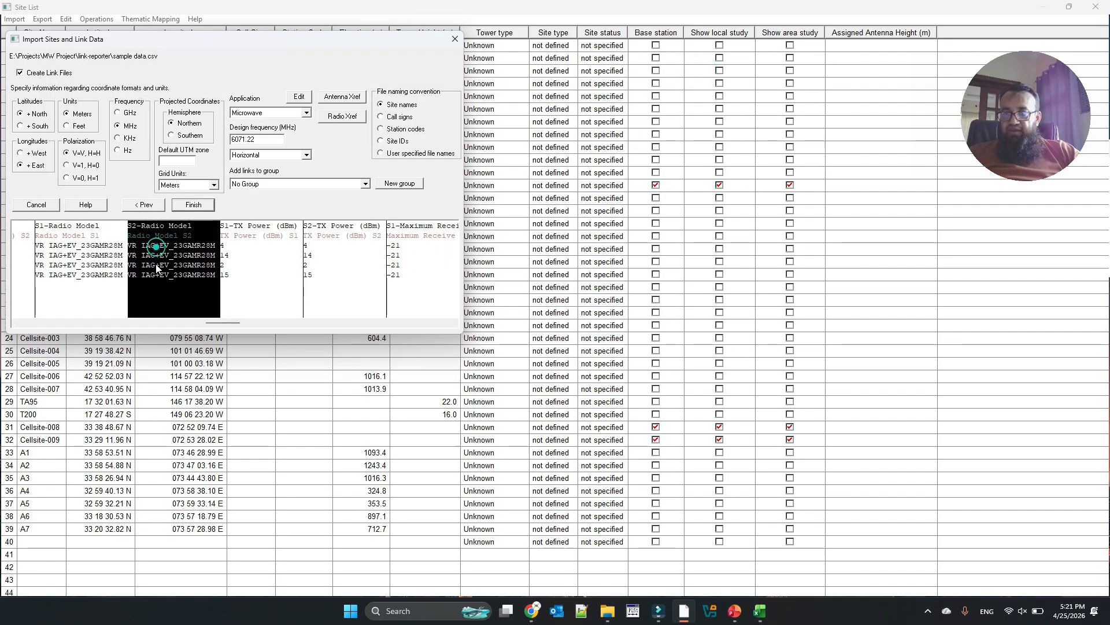
pyautogui.click(98, 263)
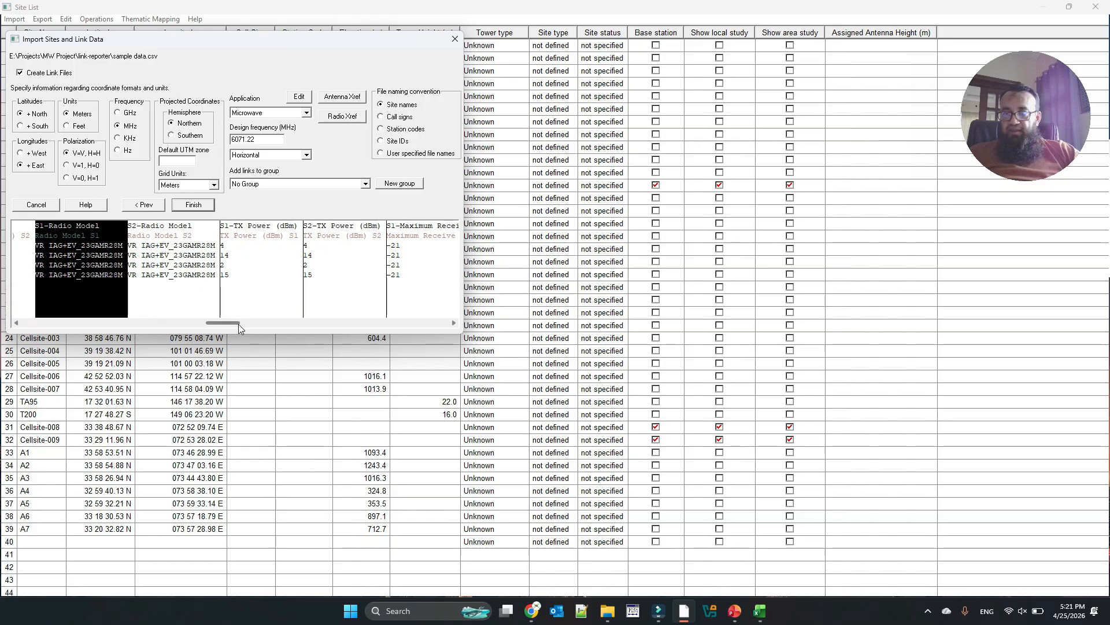
pyautogui.moveTo(238, 324); pyautogui.dragTo(221, 324)
pyautogui.click(344, 118)
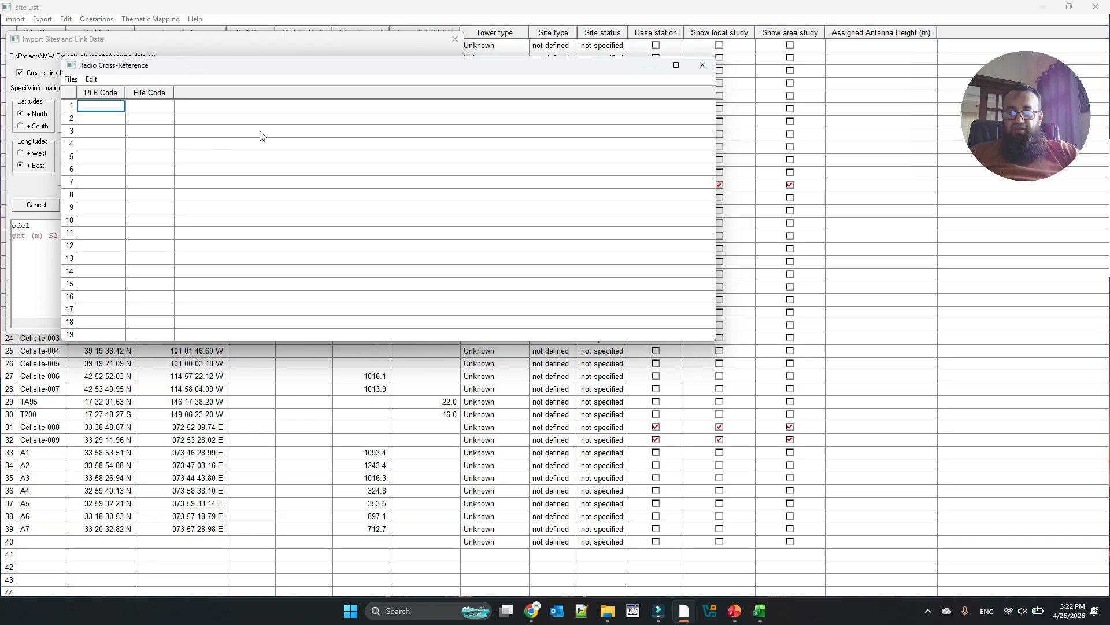
pyautogui.click(701, 65)
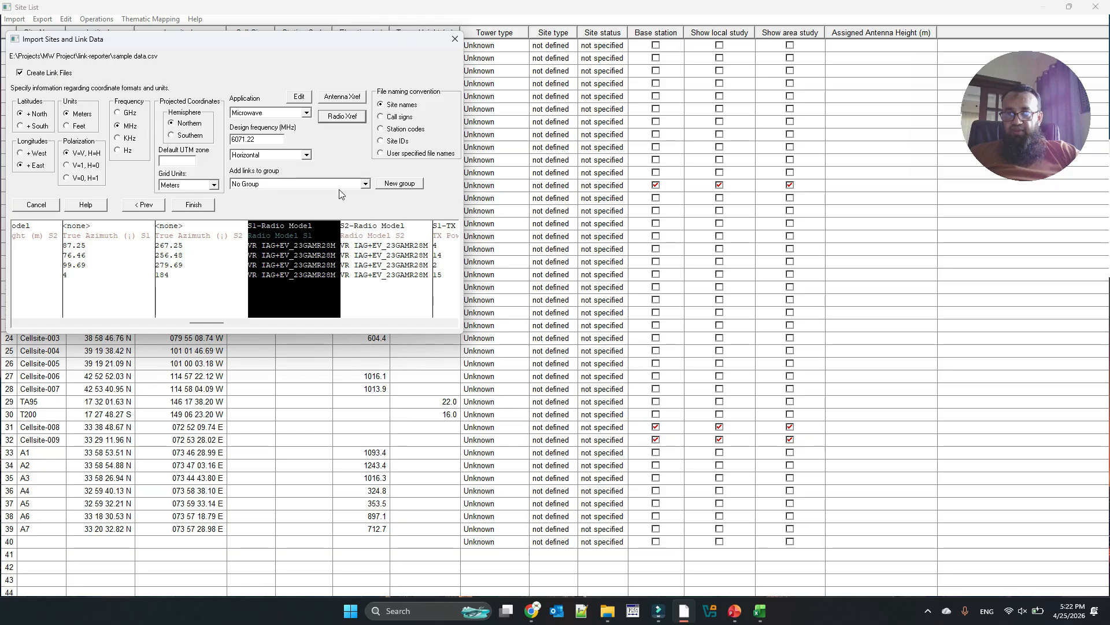
# Step: Set the imported links to be added to the L-R group and try to finish the import
pyautogui.click(365, 184)
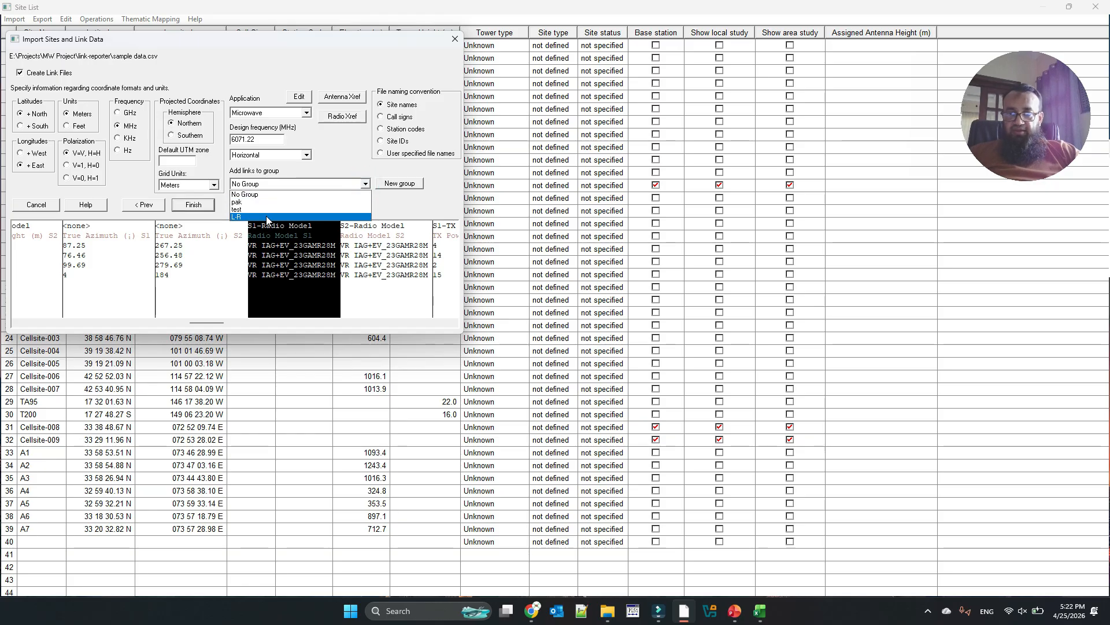
pyautogui.click(267, 217)
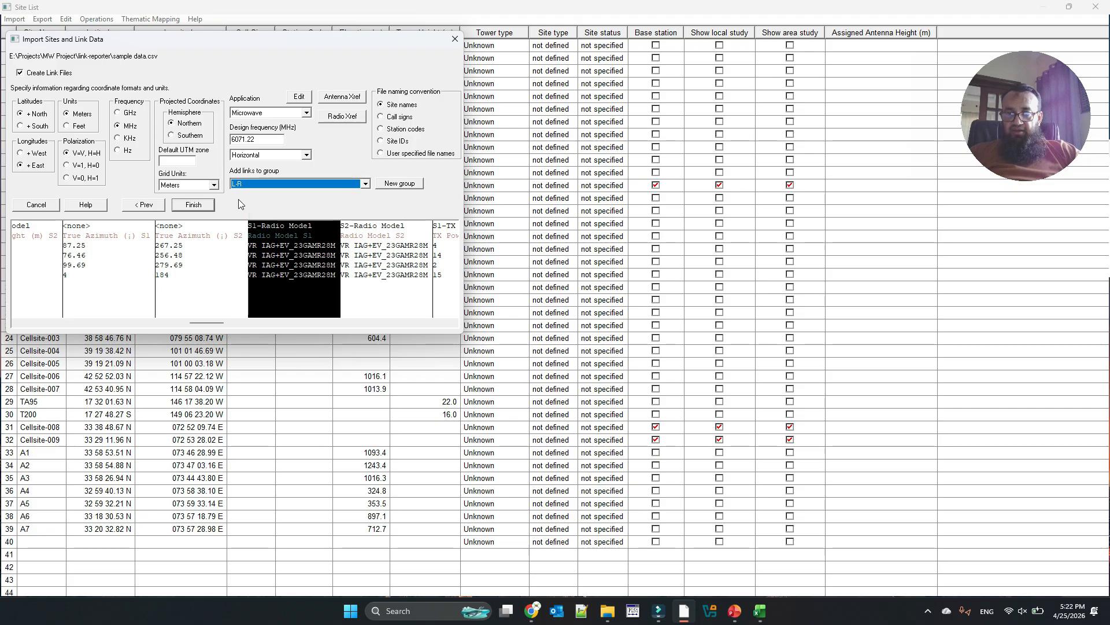
pyautogui.click(195, 205)
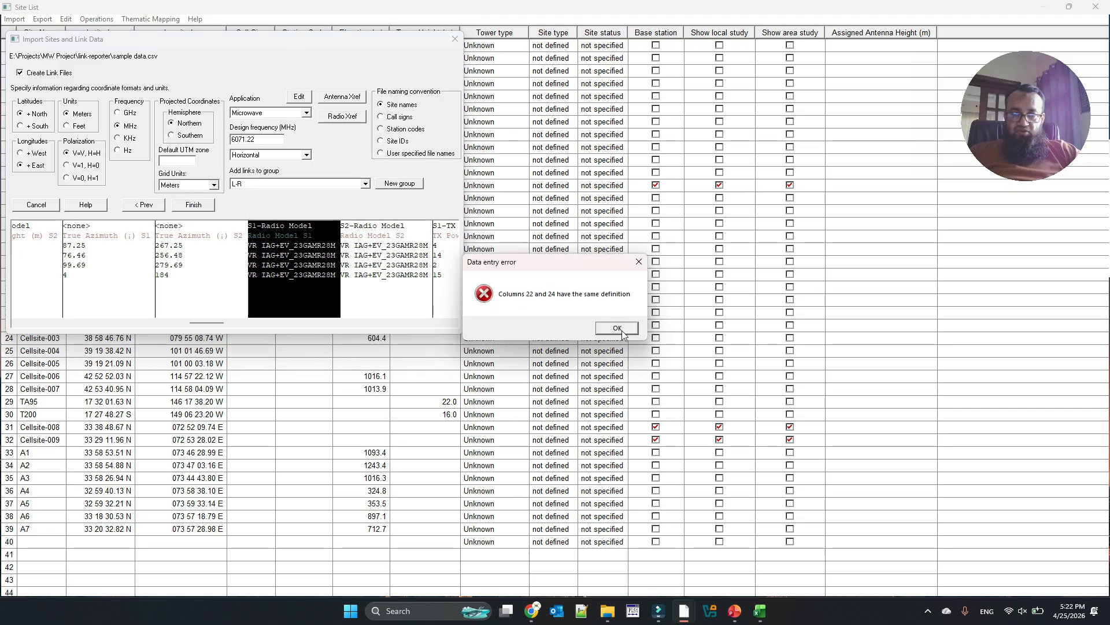
pyautogui.click(617, 328)
# Step: Assign the Antenna 2 category's Antenna Height field to the DR Antenna Height (m) columns for Site 1 (S1) and Site 2 (S2)
pyautogui.moveTo(224, 323); pyautogui.dragTo(171, 322)
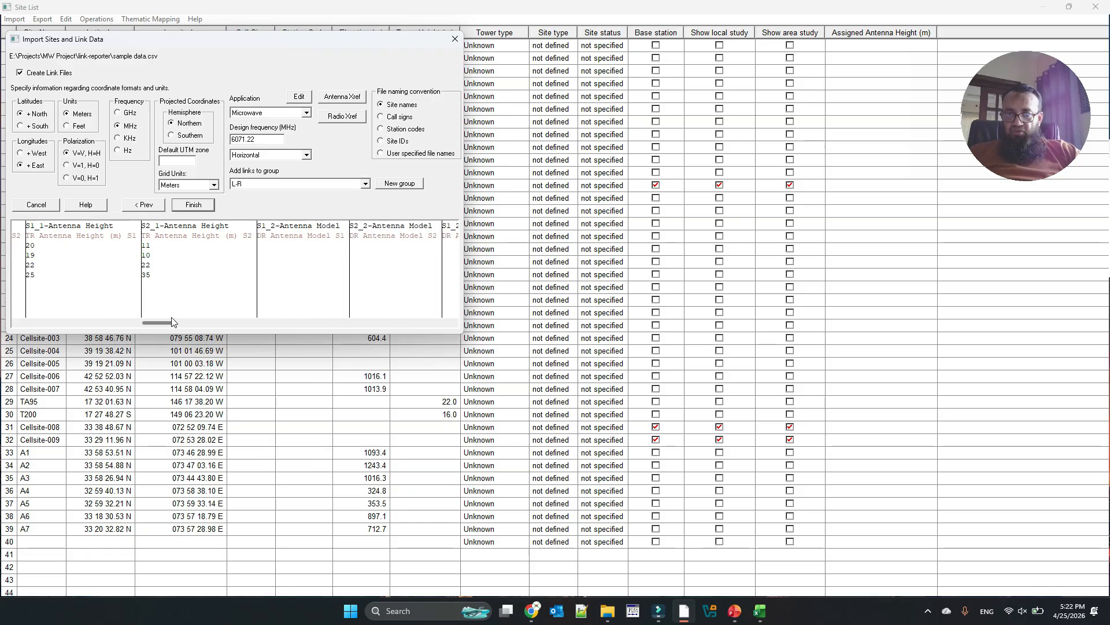
pyautogui.moveTo(173, 322); pyautogui.dragTo(182, 322)
pyautogui.click(224, 282)
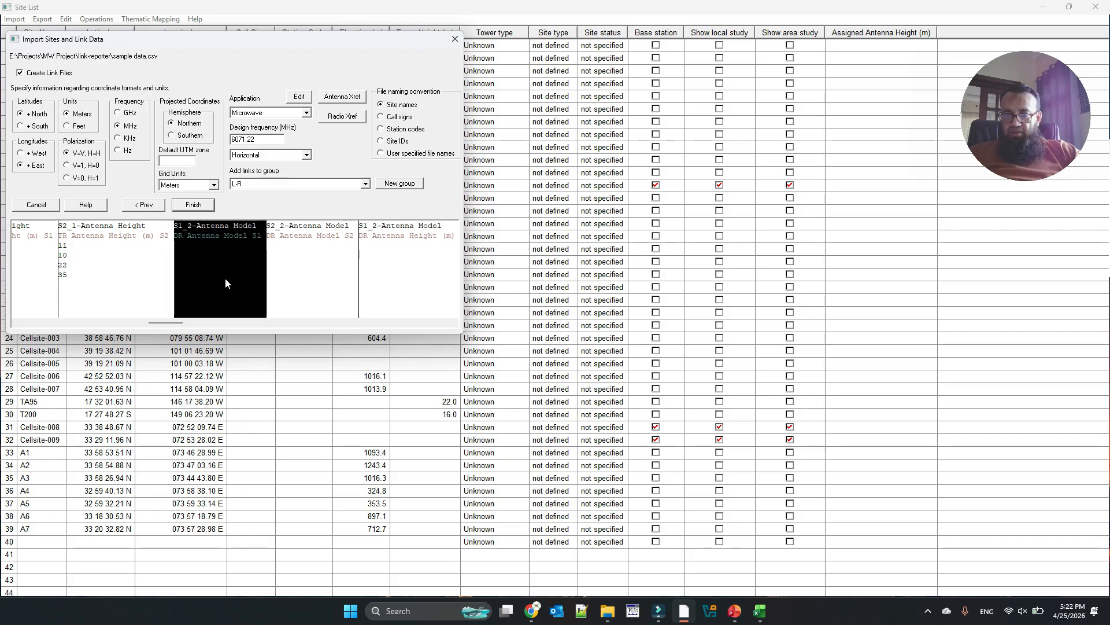
pyautogui.click(403, 273)
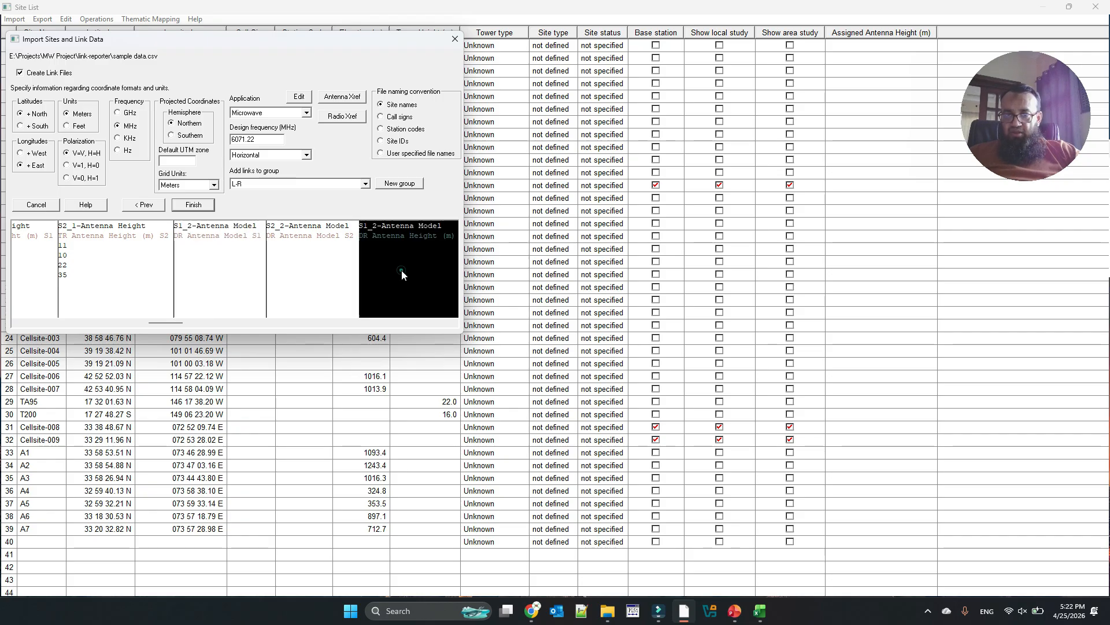
pyautogui.moveTo(178, 322)
pyautogui.mouseDown()
pyautogui.moveTo(166, 324)
pyautogui.moveTo(188, 323)
pyautogui.mouseUp()
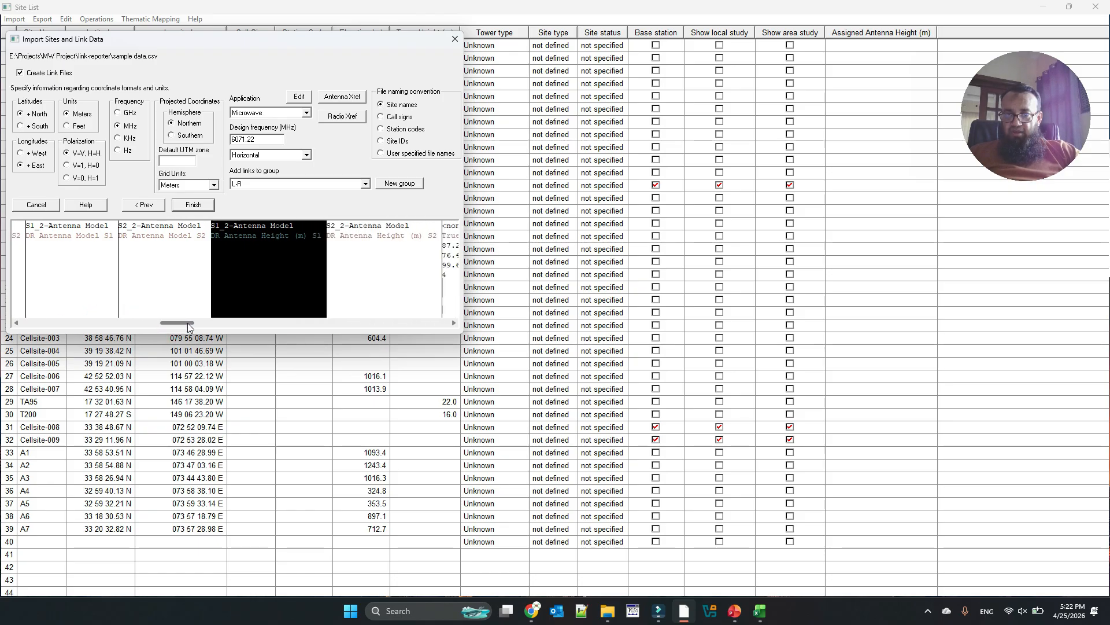
pyautogui.click(148, 205)
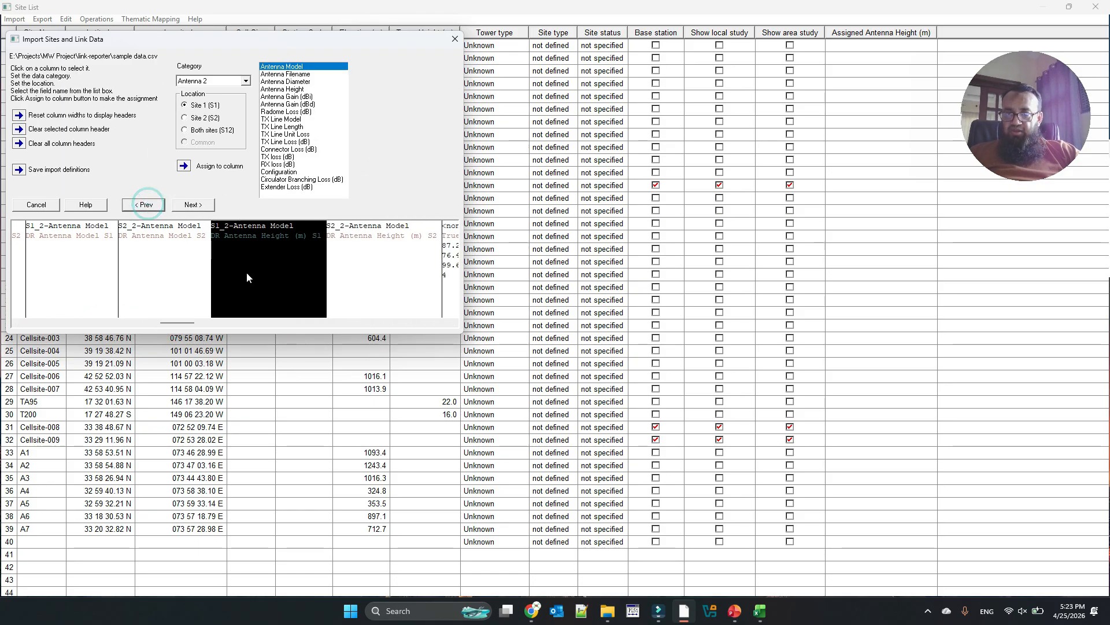
pyautogui.click(214, 81)
pyautogui.click(218, 95)
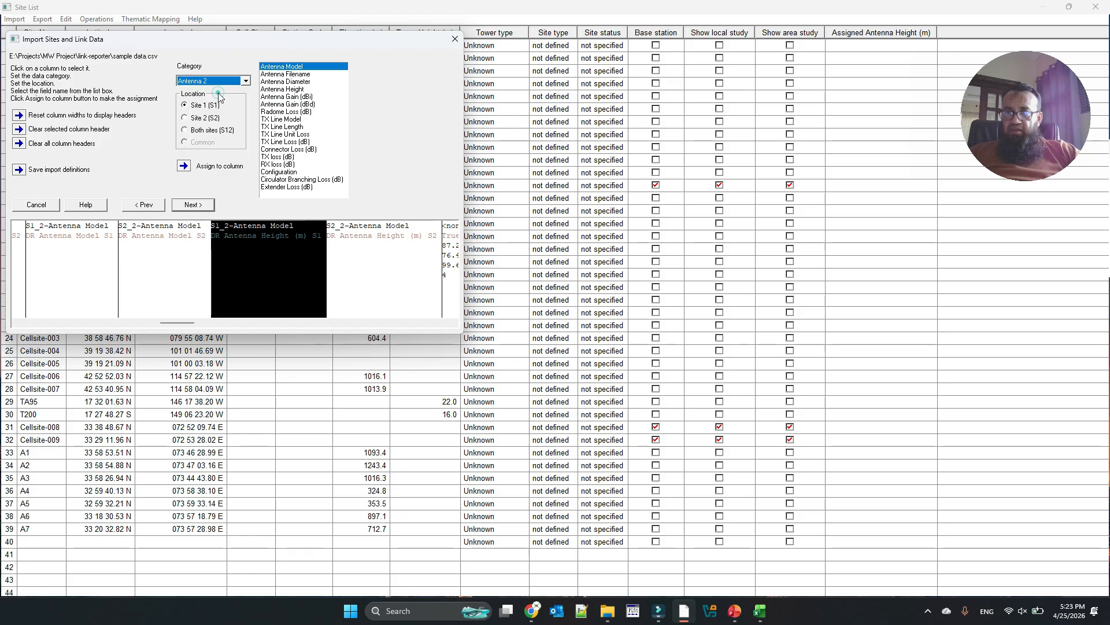
pyautogui.click(313, 90)
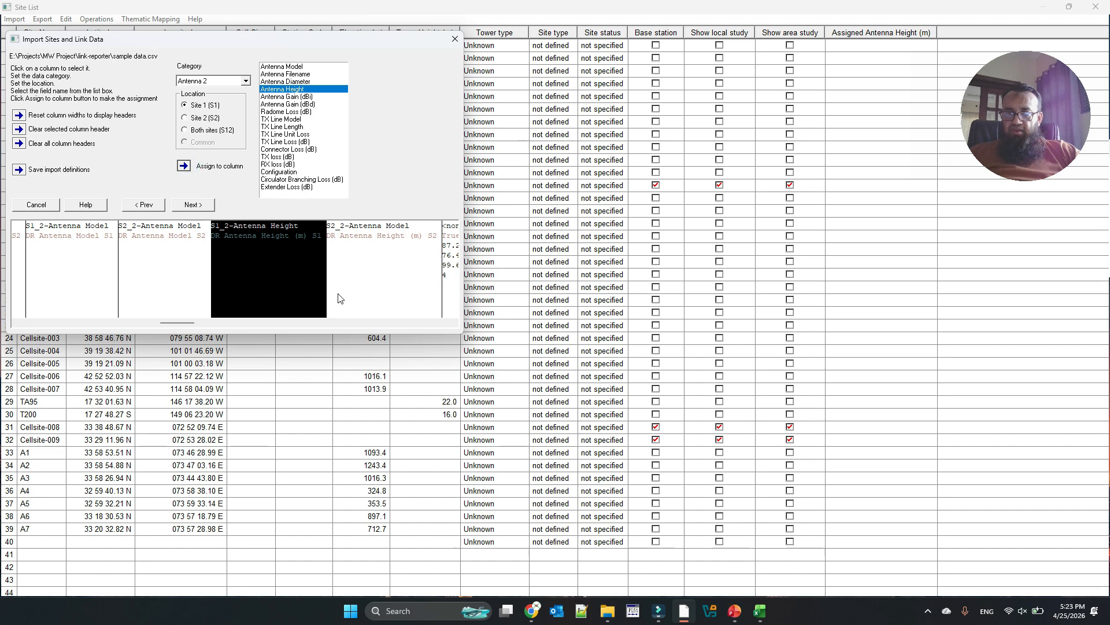
pyautogui.click(405, 264)
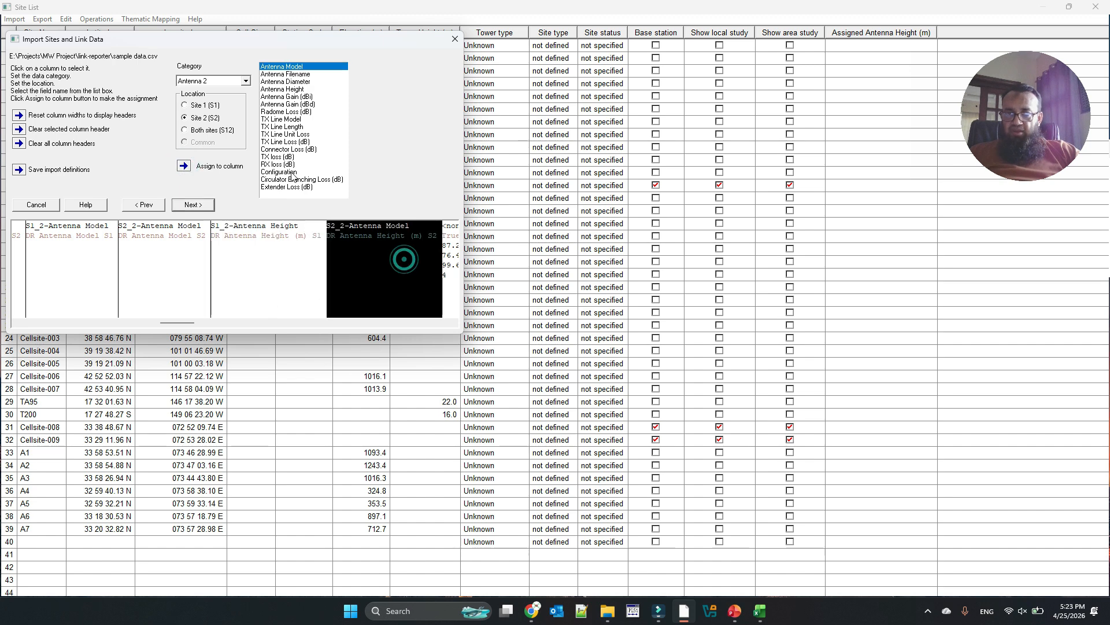
pyautogui.click(298, 89)
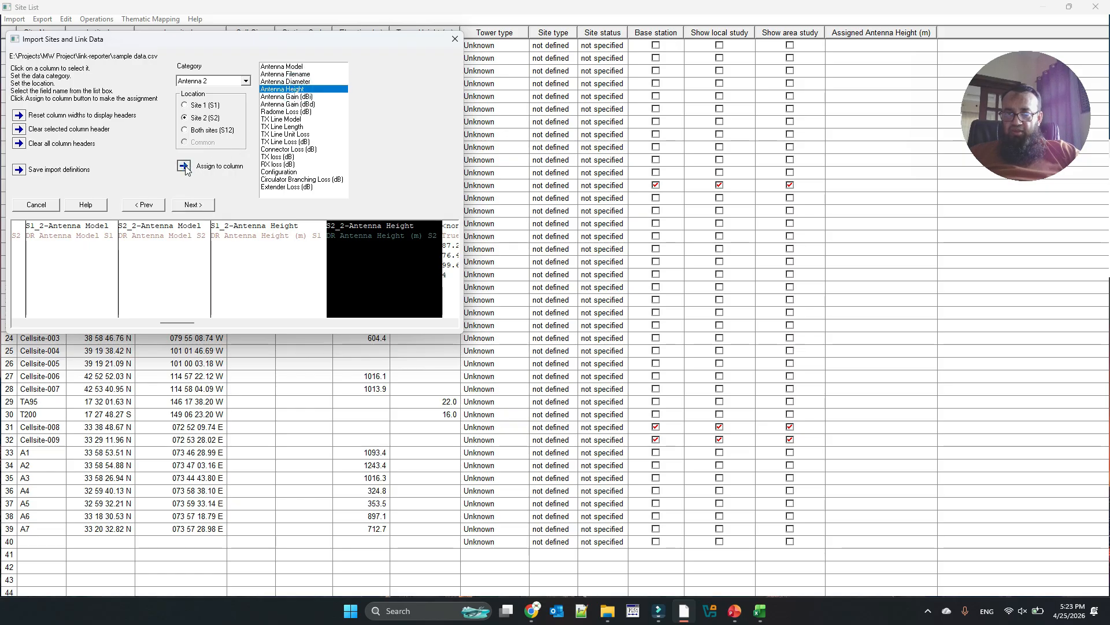
# Step: Save the corrected column assignments to Link-Reporter.id5, replacing the existing definition file
pyautogui.click(19, 170)
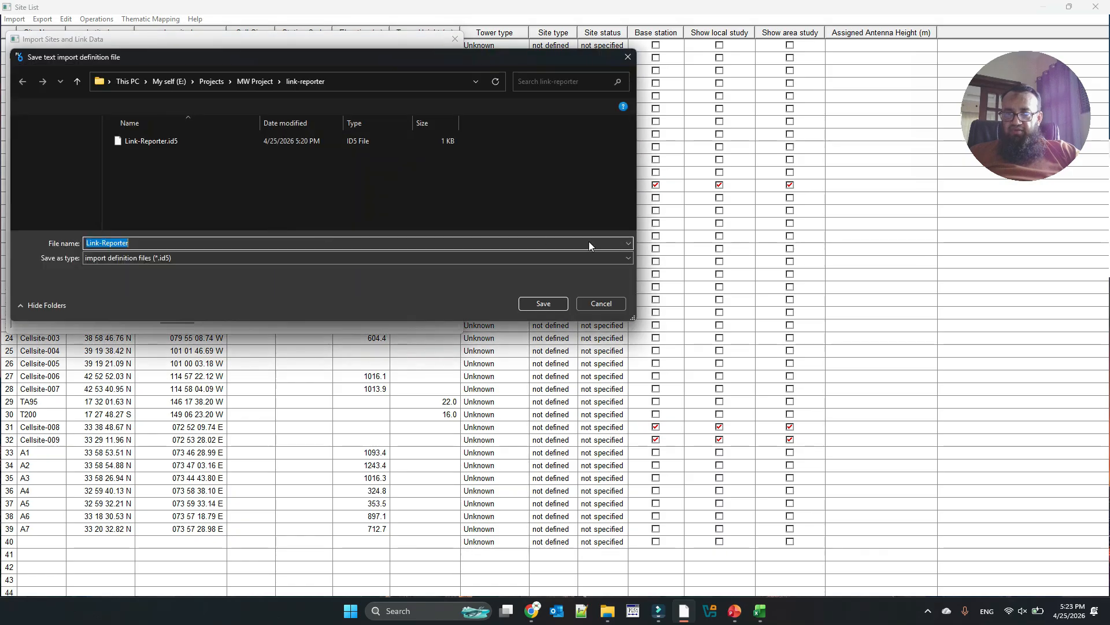
pyautogui.click(544, 303)
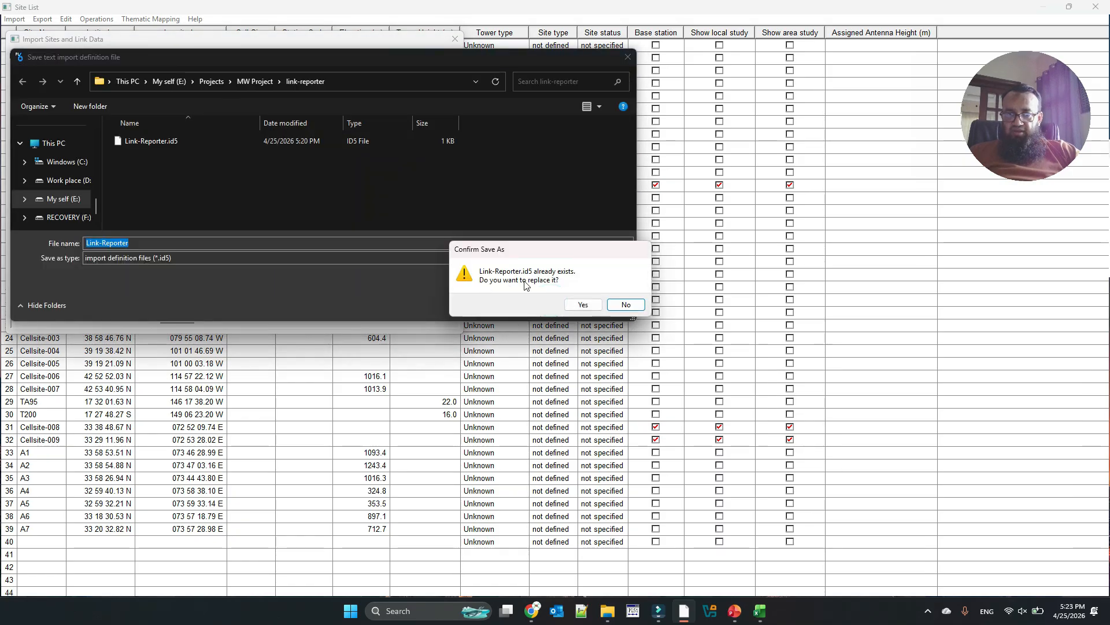
pyautogui.click(578, 304)
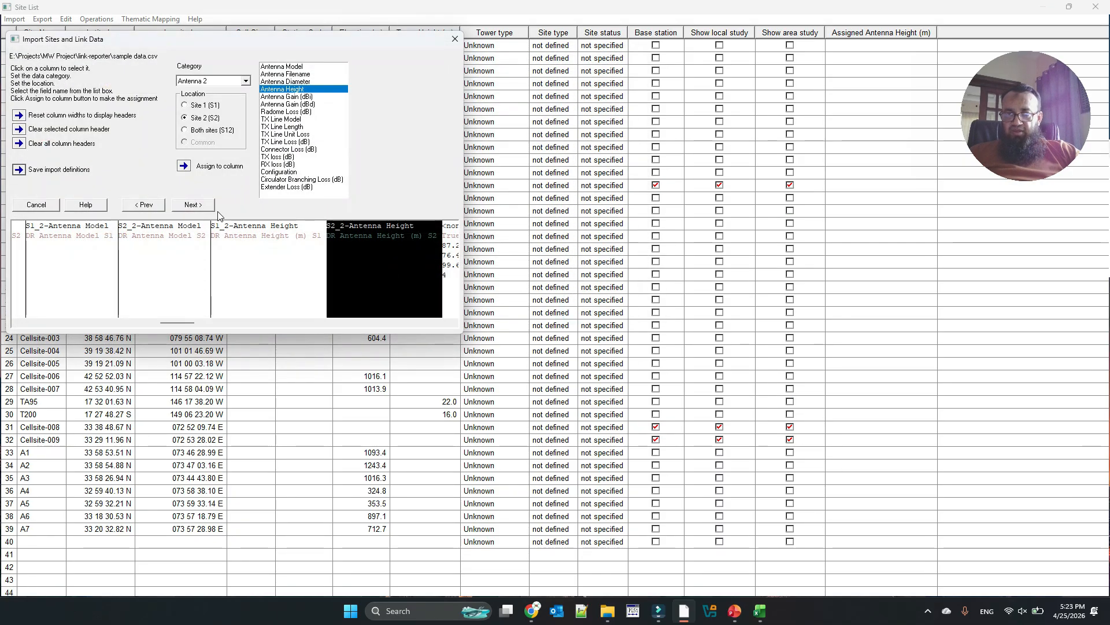
# Step: Finish the import and select the link-reporter folder for saving the link files
pyautogui.click(197, 209)
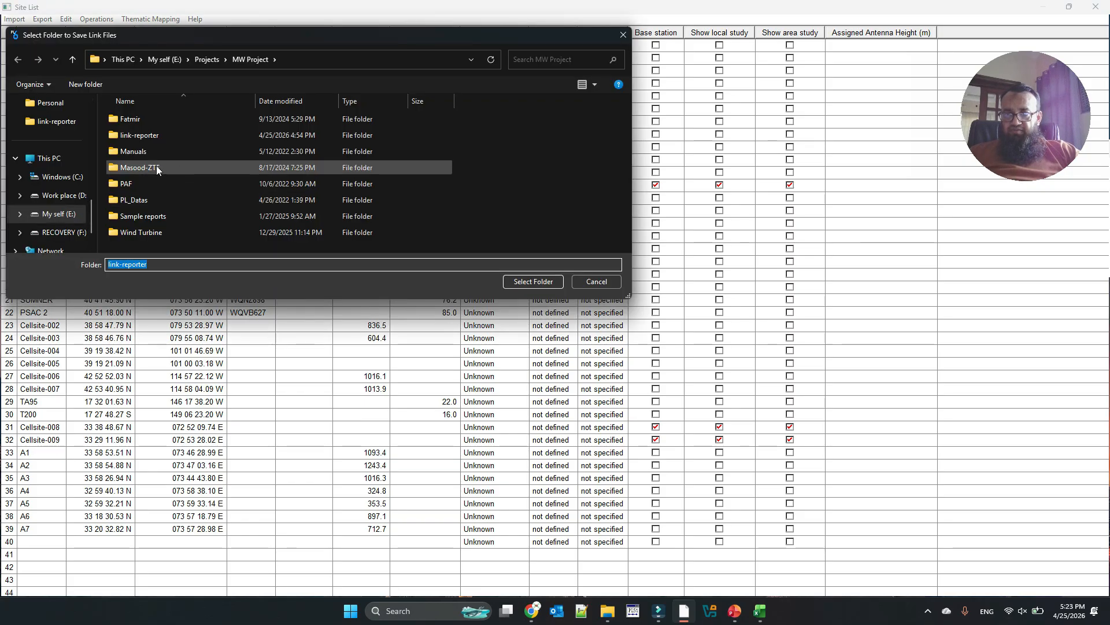
pyautogui.doubleClick(136, 136)
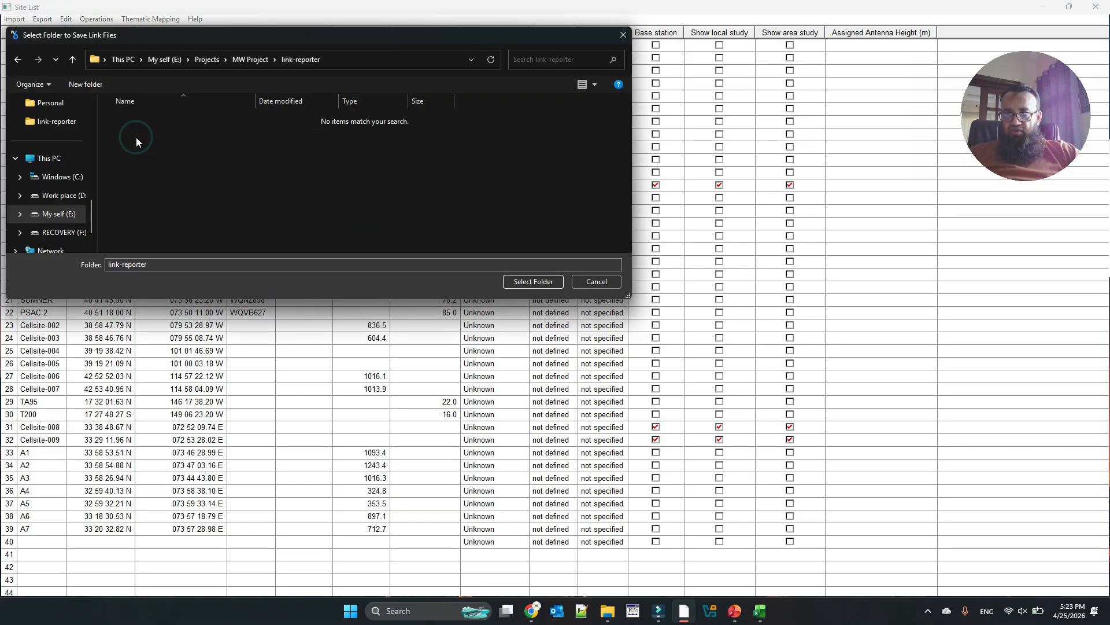
pyautogui.click(528, 283)
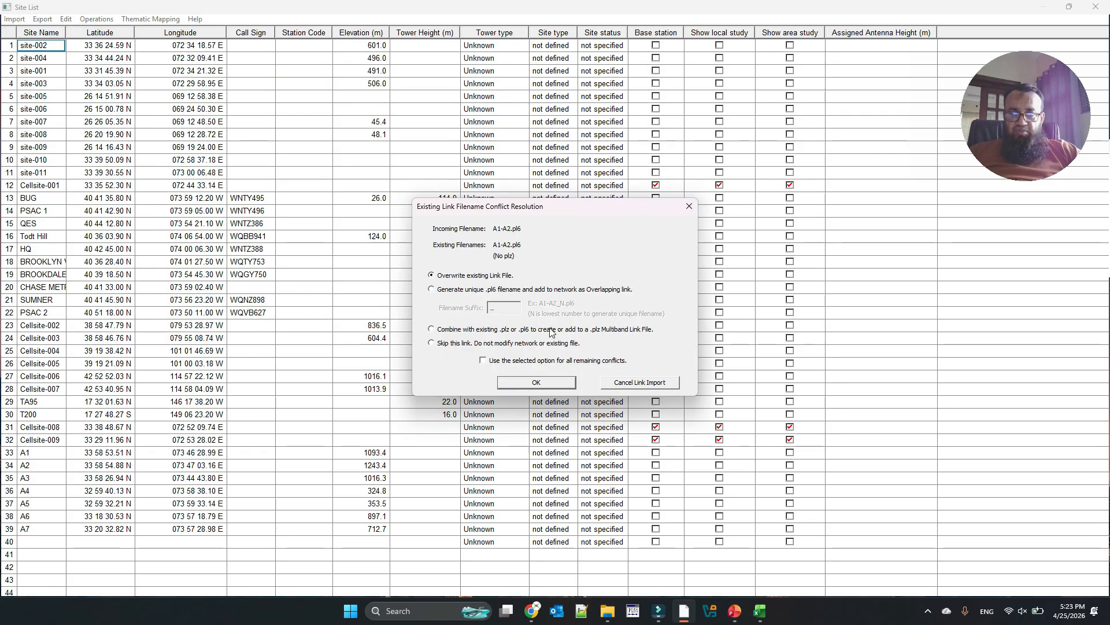
# Step: Overwrite the existing link files, applying this option to all remaining filename conflicts, and close the site list
pyautogui.click(536, 384)
pyautogui.click(535, 384)
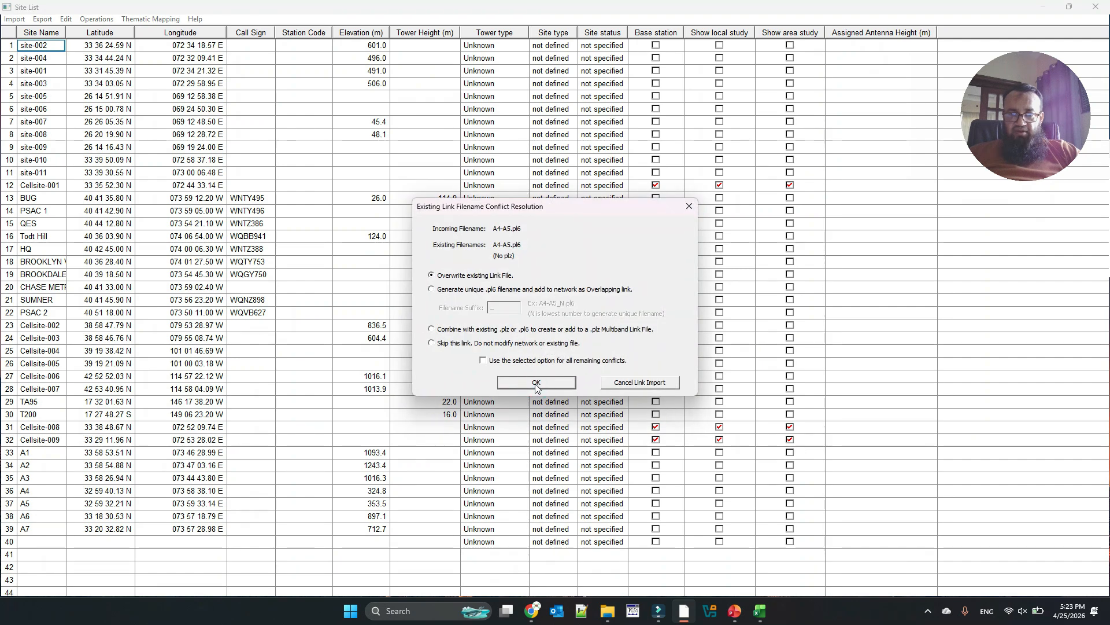
pyautogui.click(483, 360)
pyautogui.click(536, 382)
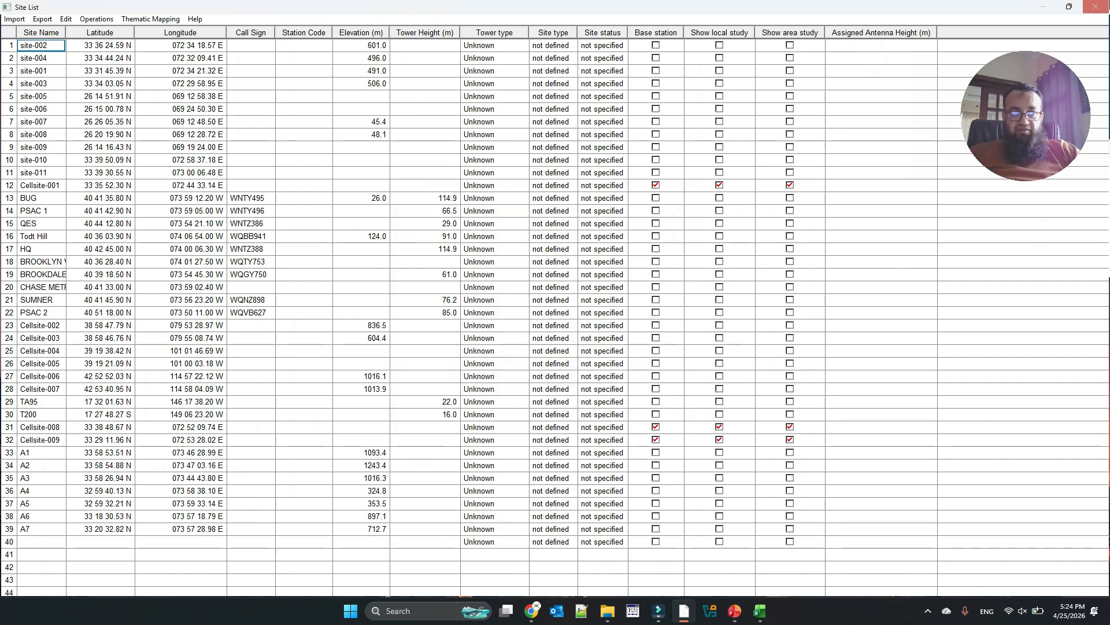
pyautogui.click(1096, 8)
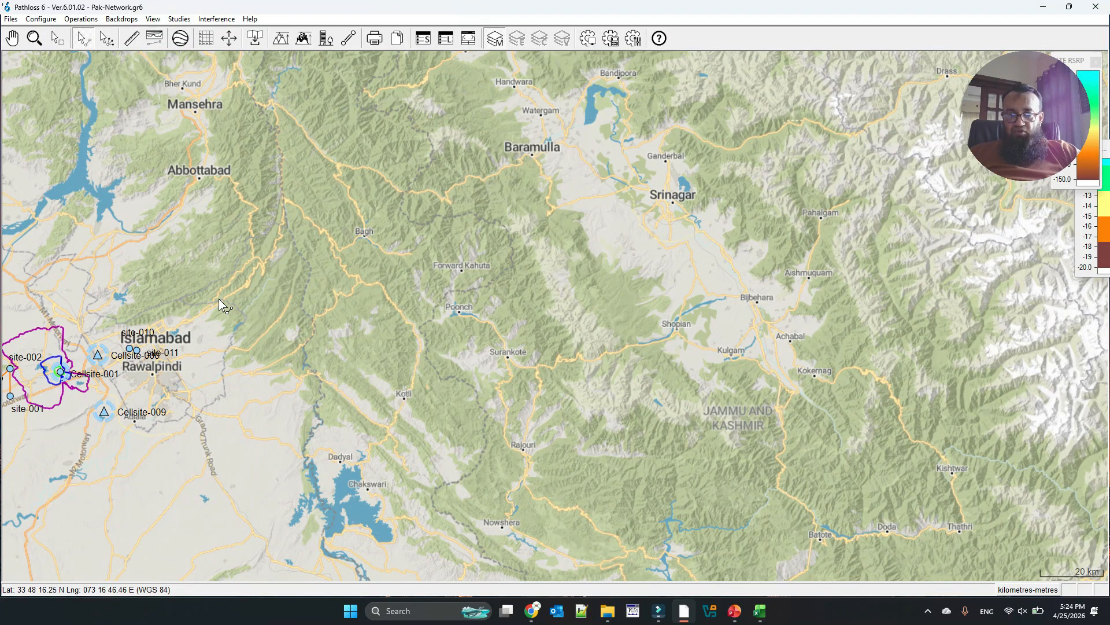
# Step: Set the visibility of the L-R group to Show so its sites and links are displayed on the map
pyautogui.click(83, 20)
pyautogui.moveTo(46, 19)
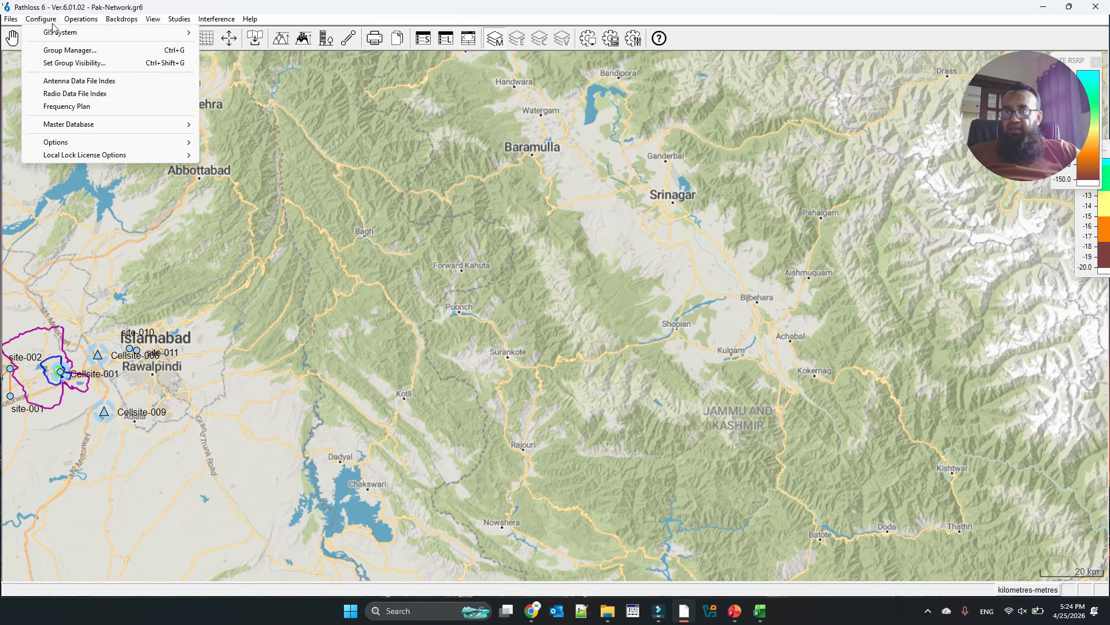
pyautogui.click(74, 64)
pyautogui.click(71, 143)
pyautogui.click(71, 144)
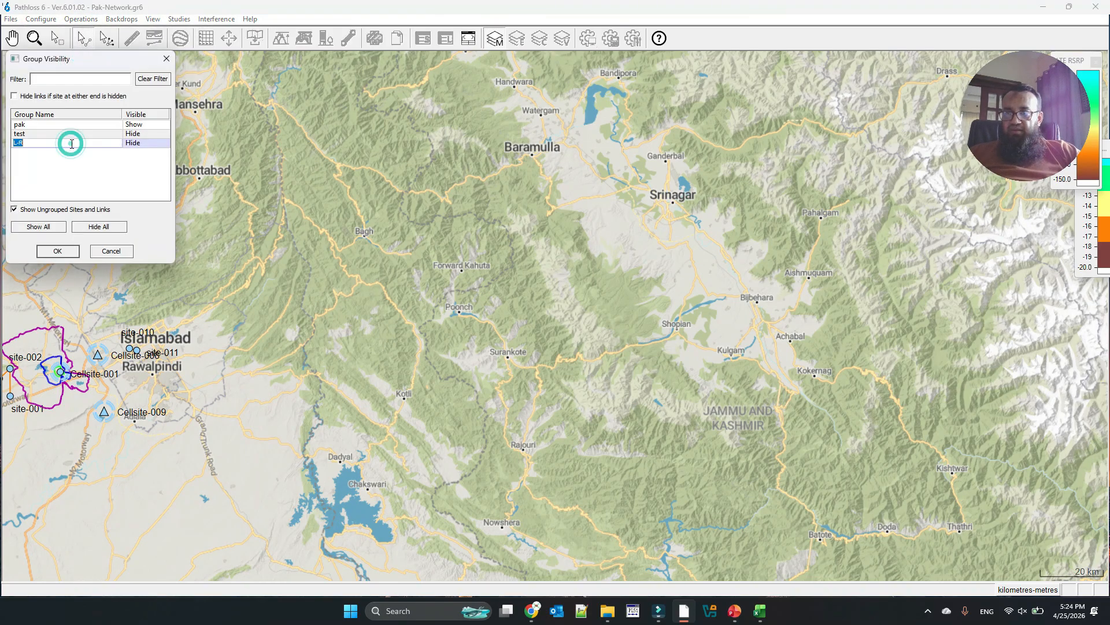
pyautogui.click(150, 143)
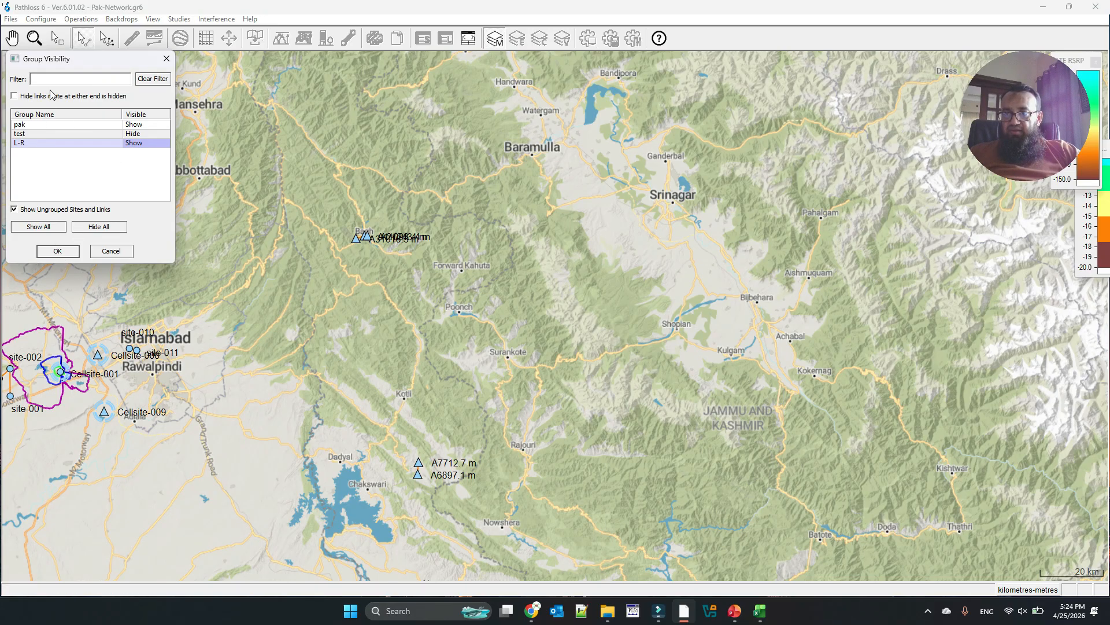
pyautogui.click(60, 253)
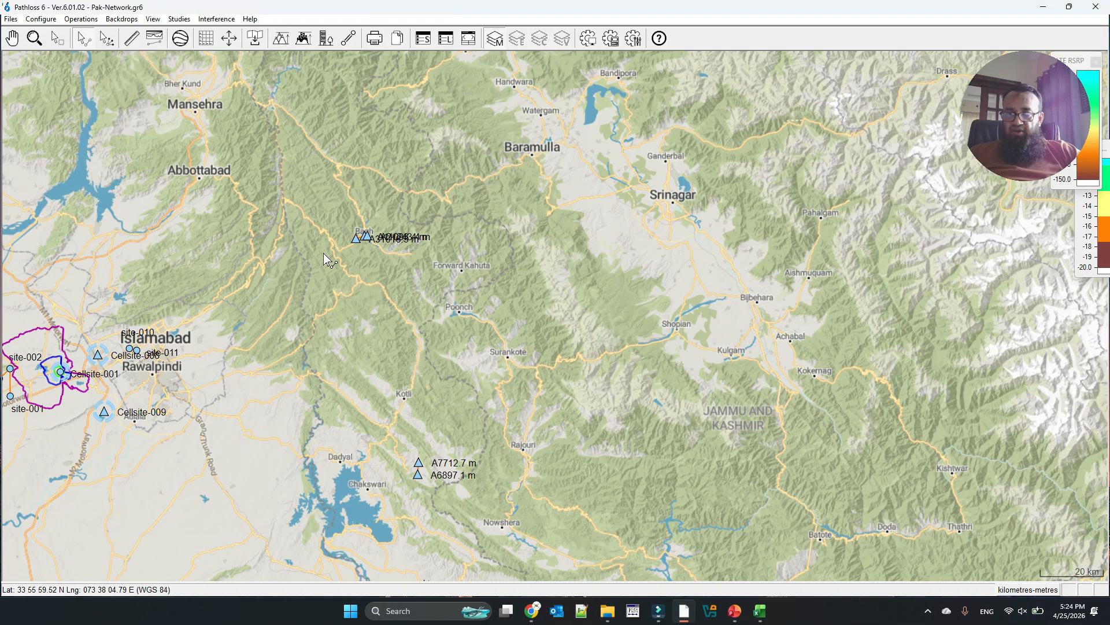
# Step: Locate the A3-A2 link near Bagh on the map and open its Terrain Data module
pyautogui.click(44, 45)
pyautogui.moveTo(323, 212); pyautogui.dragTo(427, 285)
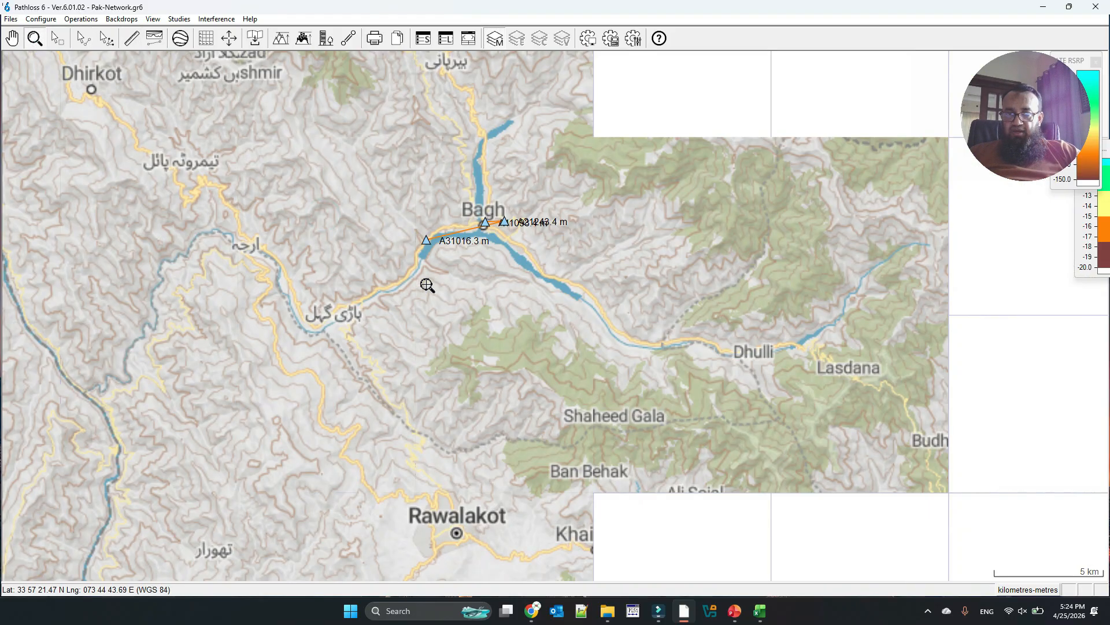
pyautogui.moveTo(375, 165); pyautogui.dragTo(545, 281)
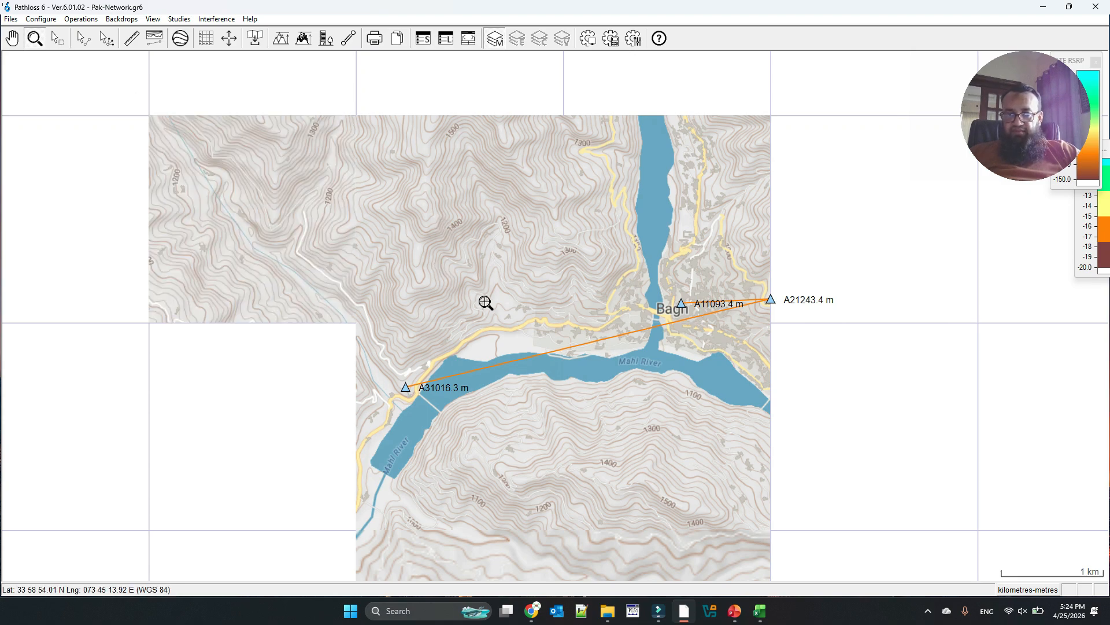
pyautogui.scroll(-3, 485, 302)
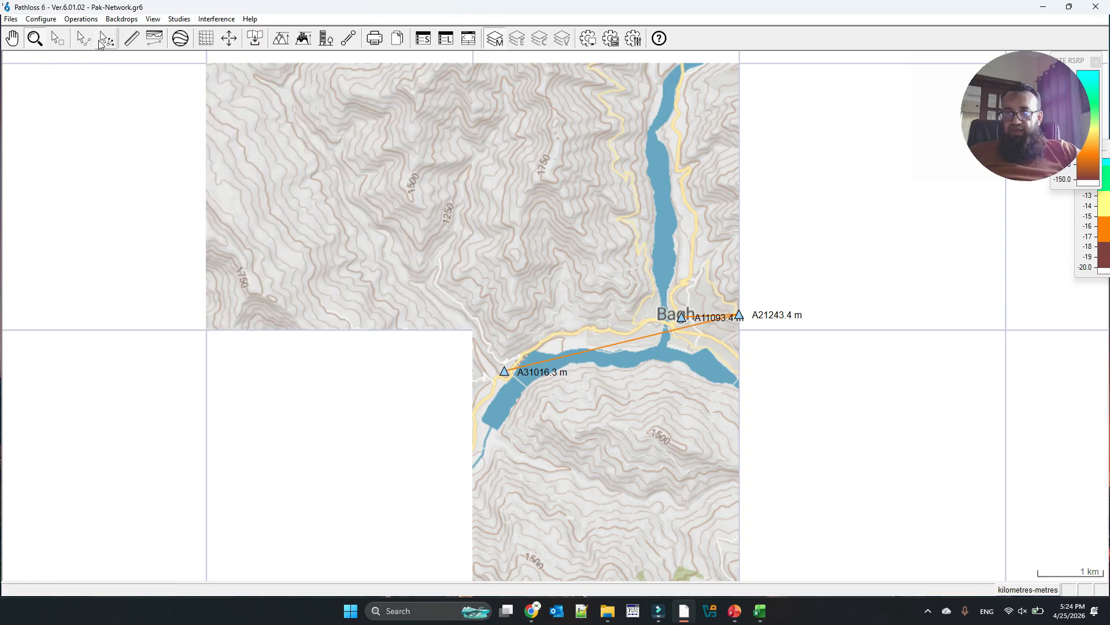
pyautogui.click(84, 38)
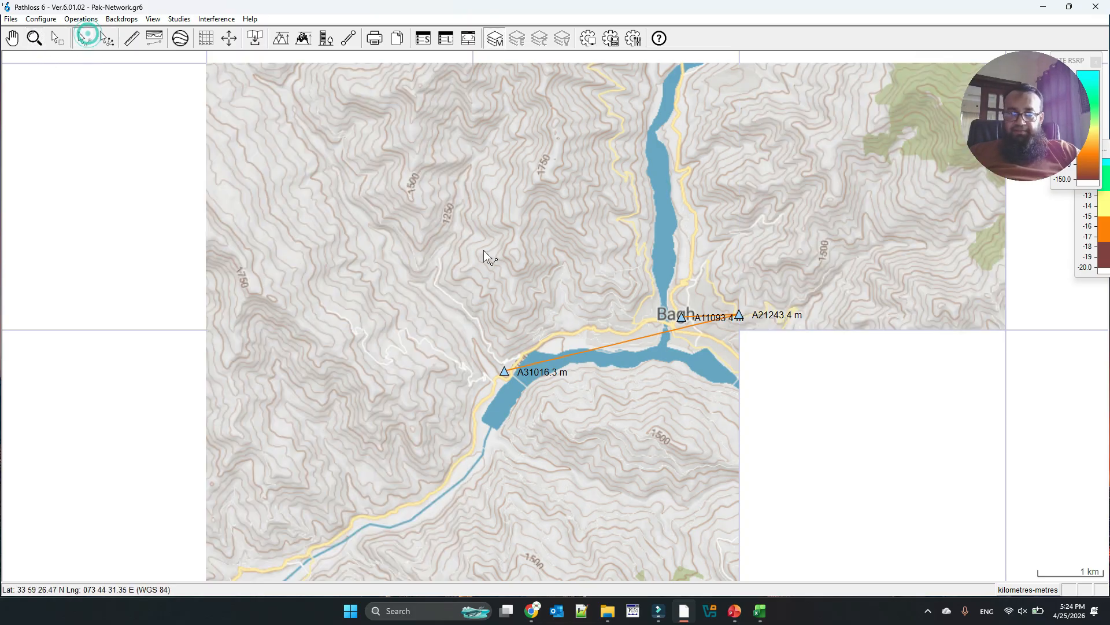
pyautogui.rightClick(615, 344)
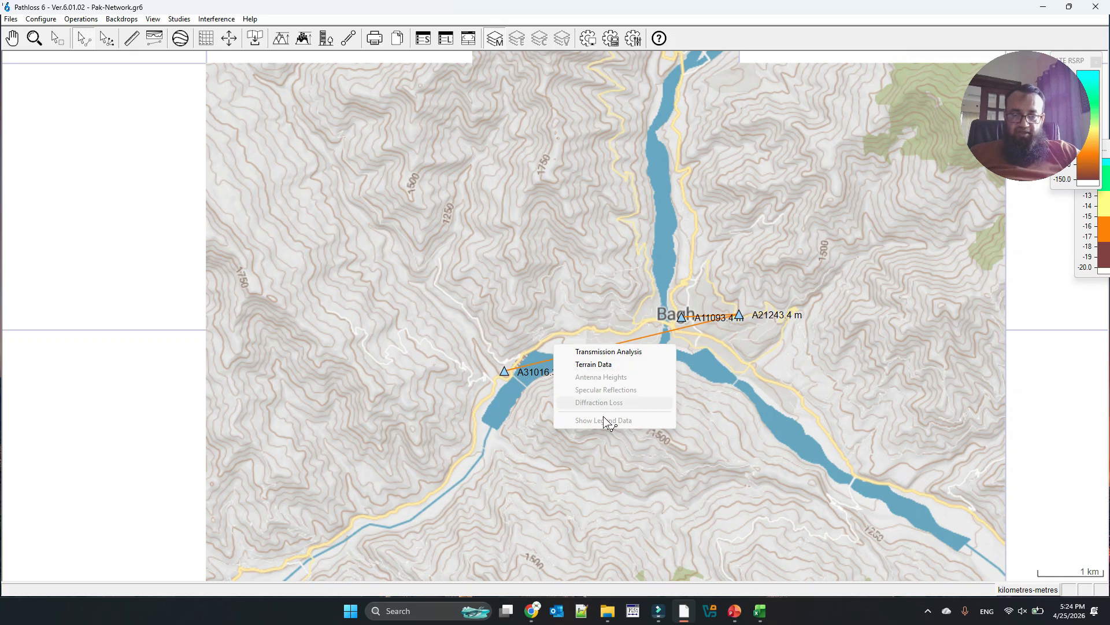
pyautogui.click(602, 370)
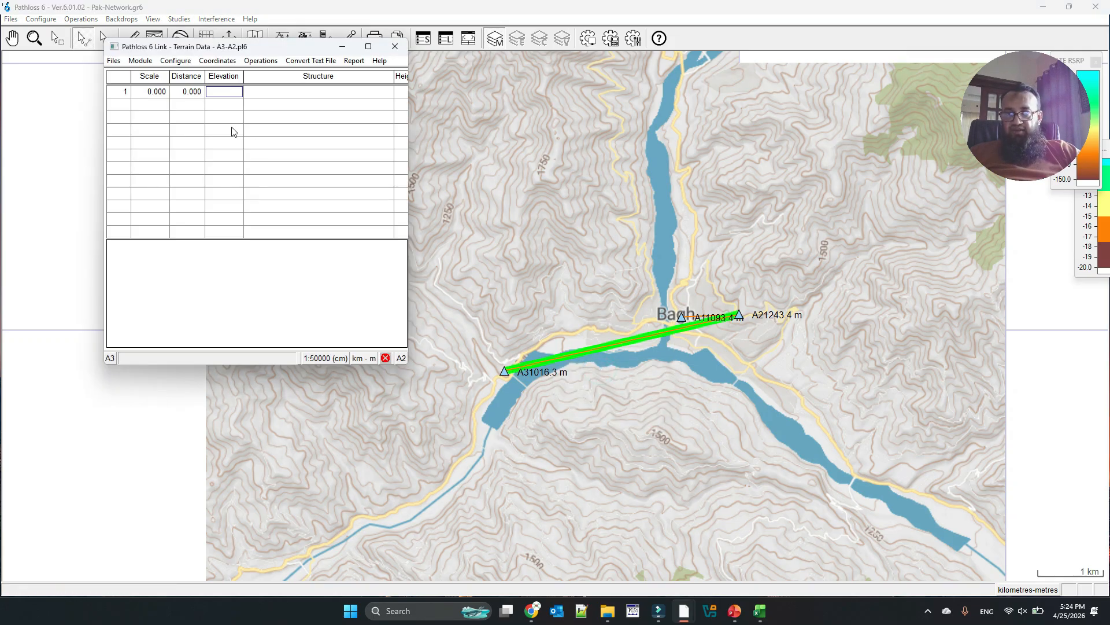
# Step: Generate the A3-A2 path profile from SRTM (World) terrain and BIL Geographic clutter with a 1.0 m distance increment
pyautogui.click(171, 61)
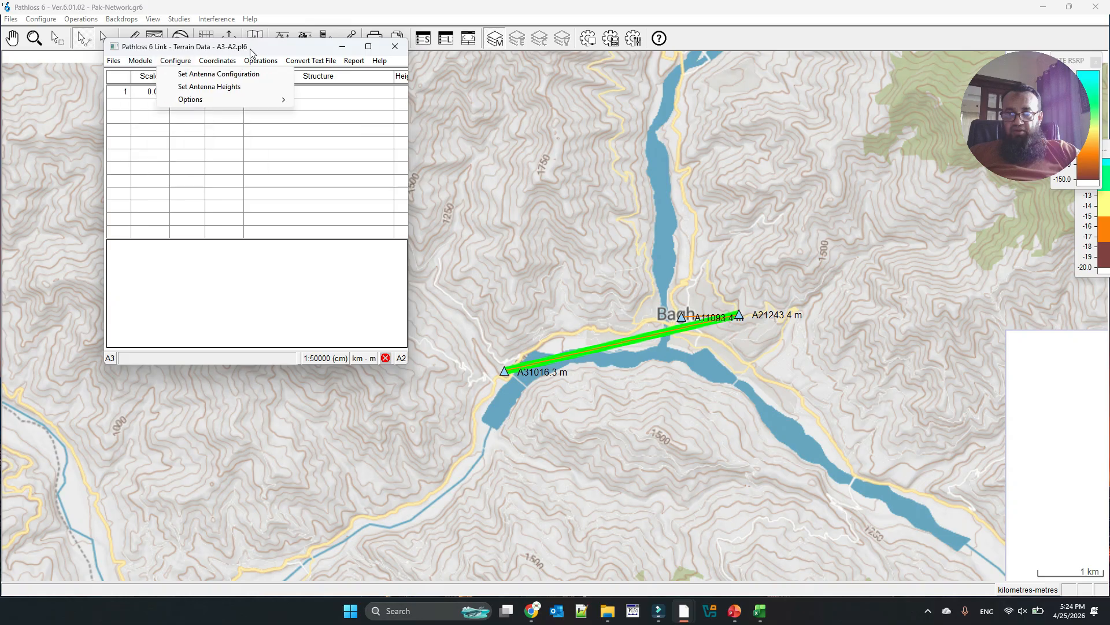
pyautogui.click(283, 74)
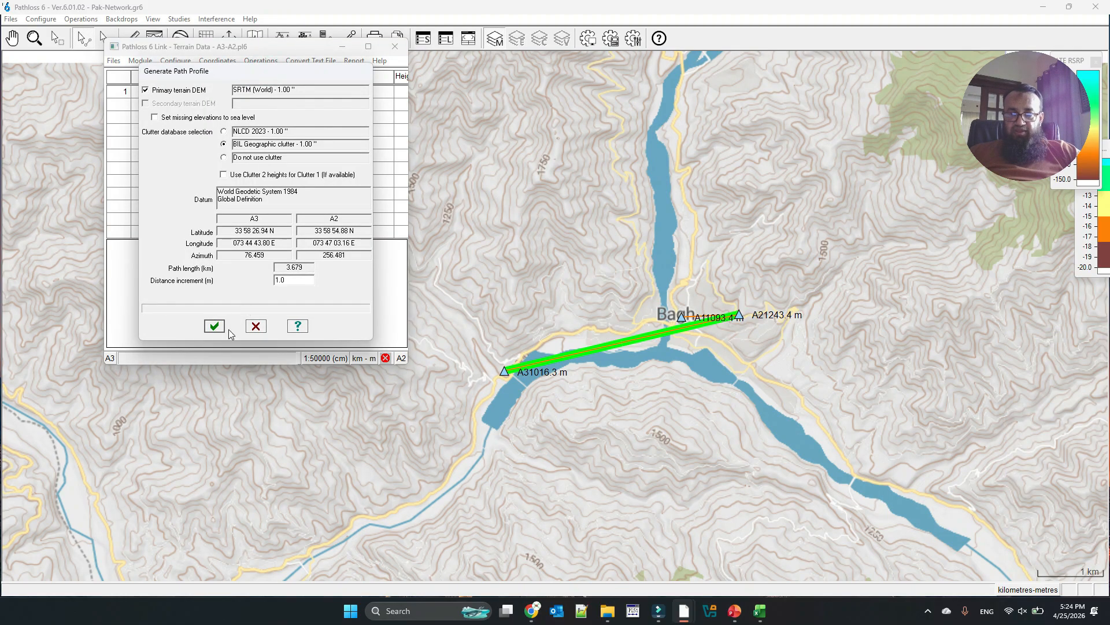
pyautogui.click(213, 331)
pyautogui.click(406, 231)
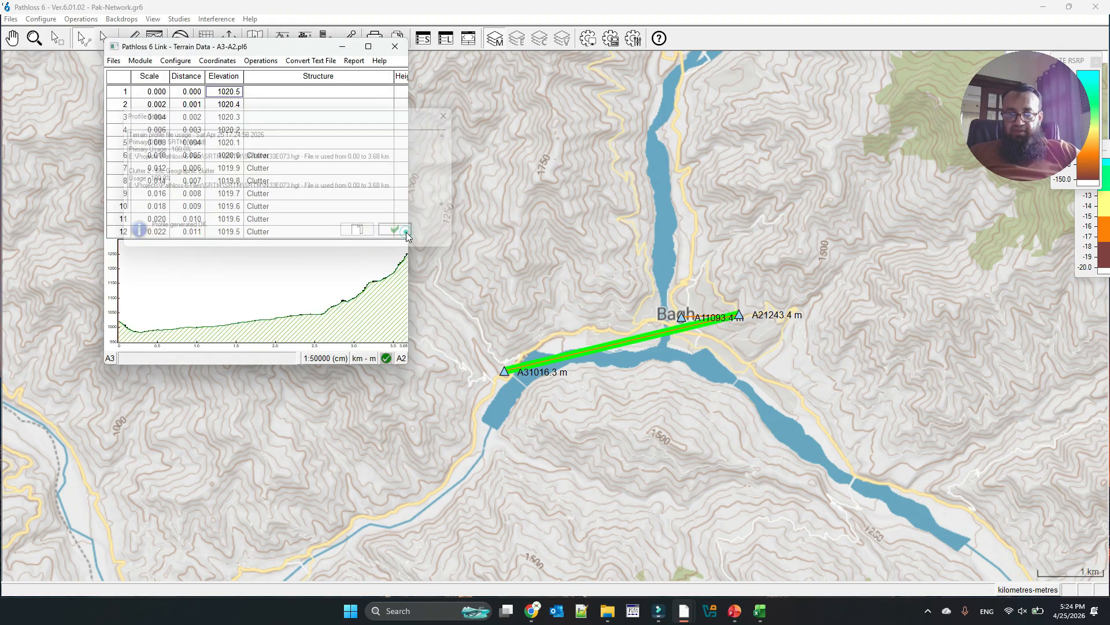
# Step: Switch the A3-A2 link to the Transmission Analysis module and maximize its window
pyautogui.click(133, 60)
pyautogui.click(145, 76)
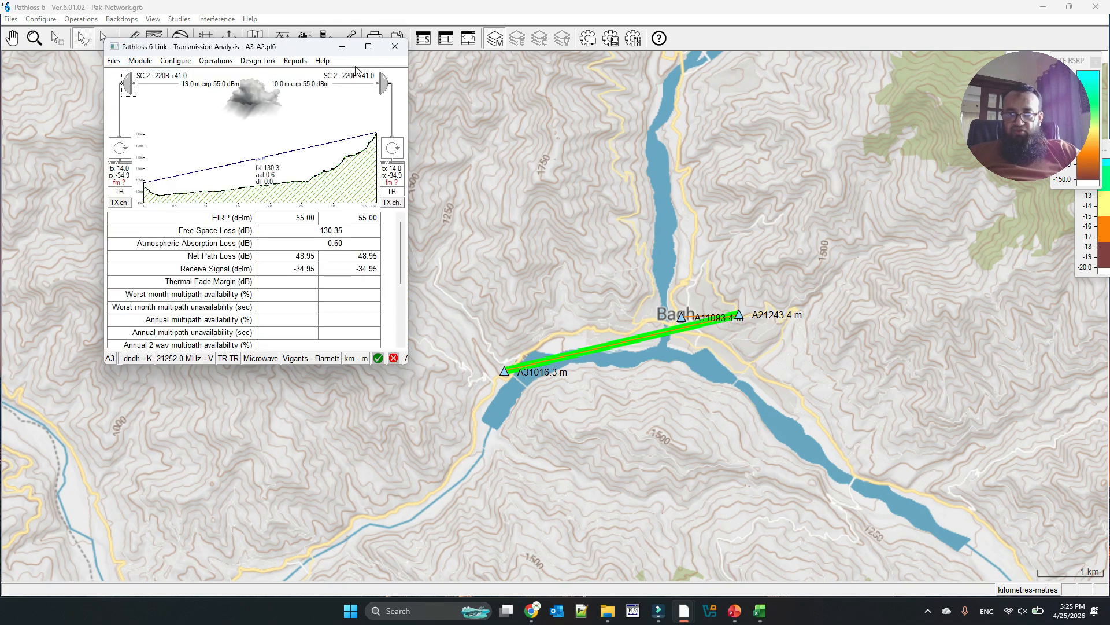
pyautogui.click(369, 47)
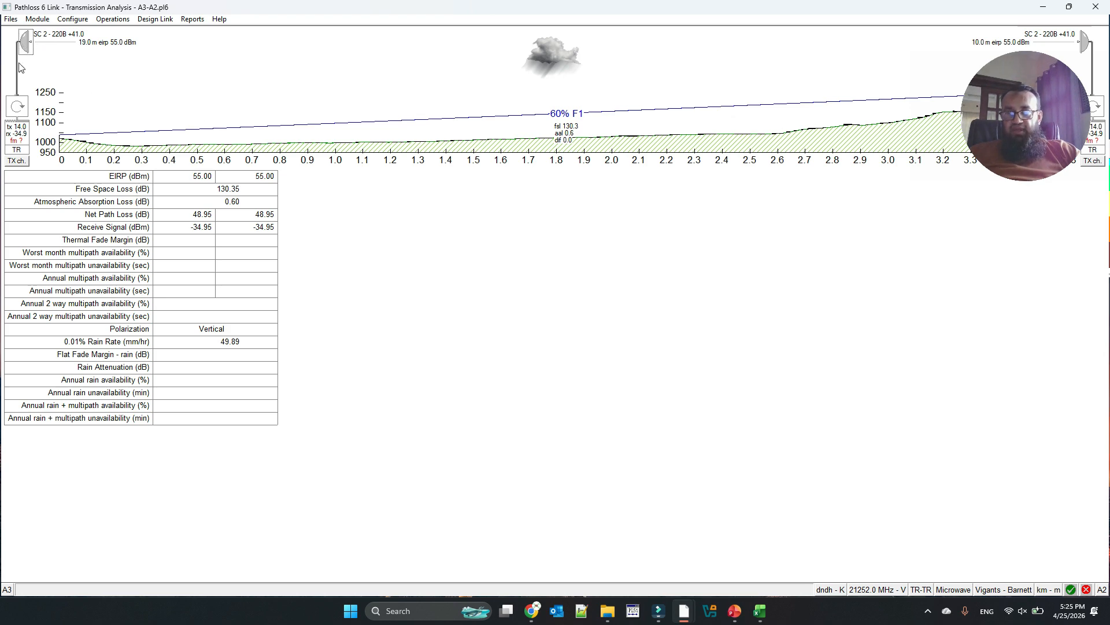
# Step: Assign the A07S18HAC antenna from the antenna data file index to both ends of the A3-A2 link
pyautogui.doubleClick(23, 37)
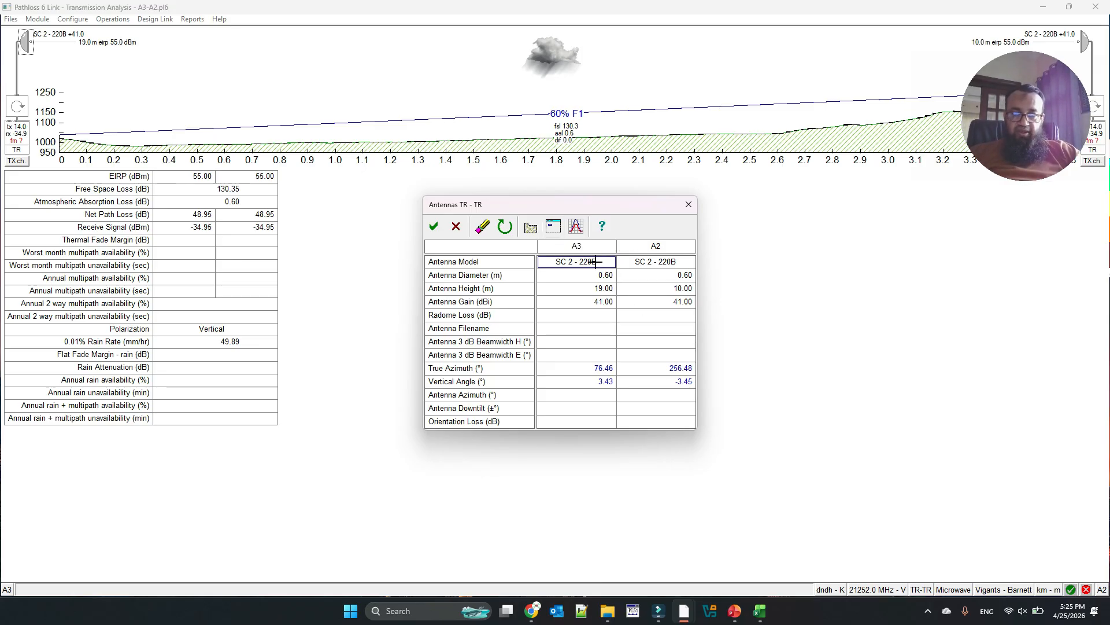
pyautogui.click(560, 230)
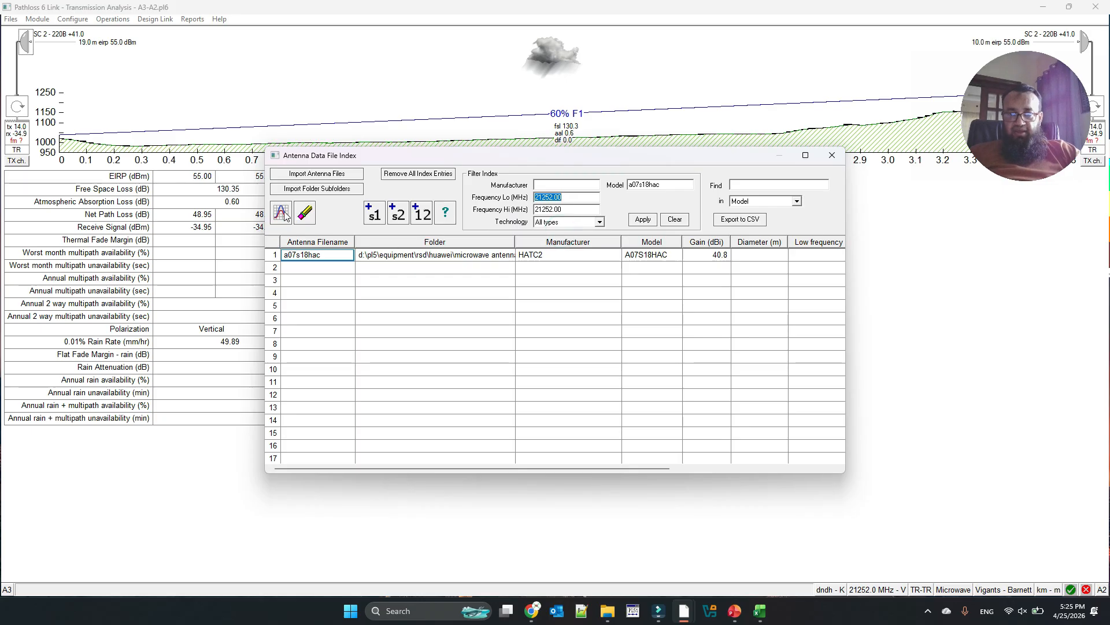
pyautogui.click(422, 214)
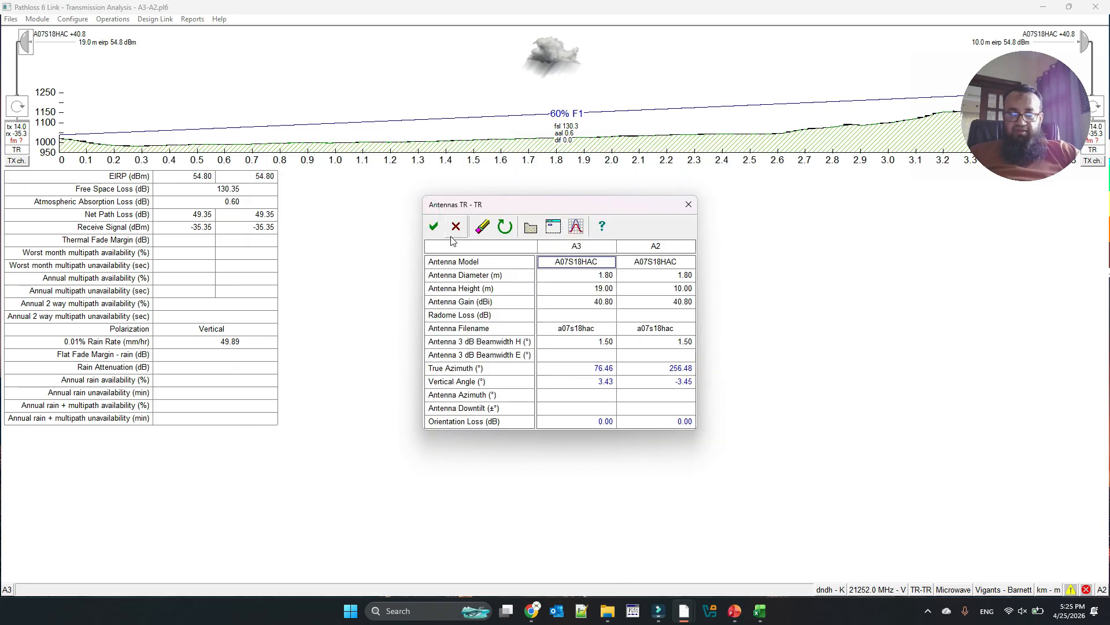
pyautogui.click(436, 226)
# Step: Assign the HUAWEI 8G_XMC2H_16QAM_56M_174M adaptive modulation radio to both ends of the link, with Co-Channel XPIC operation enabled
pyautogui.click(17, 138)
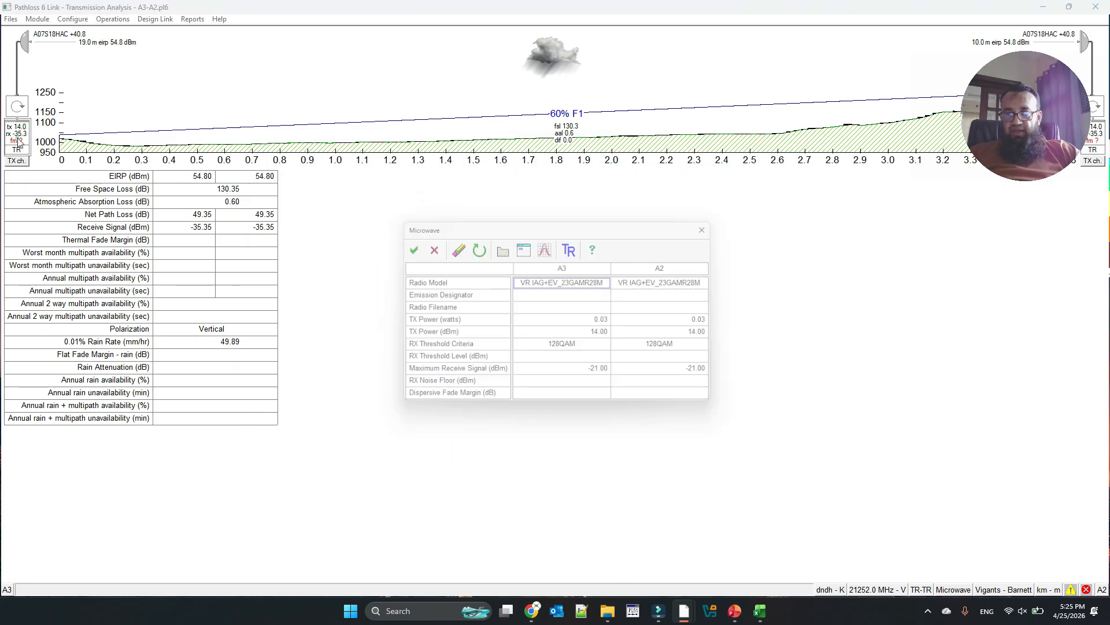
pyautogui.click(523, 247)
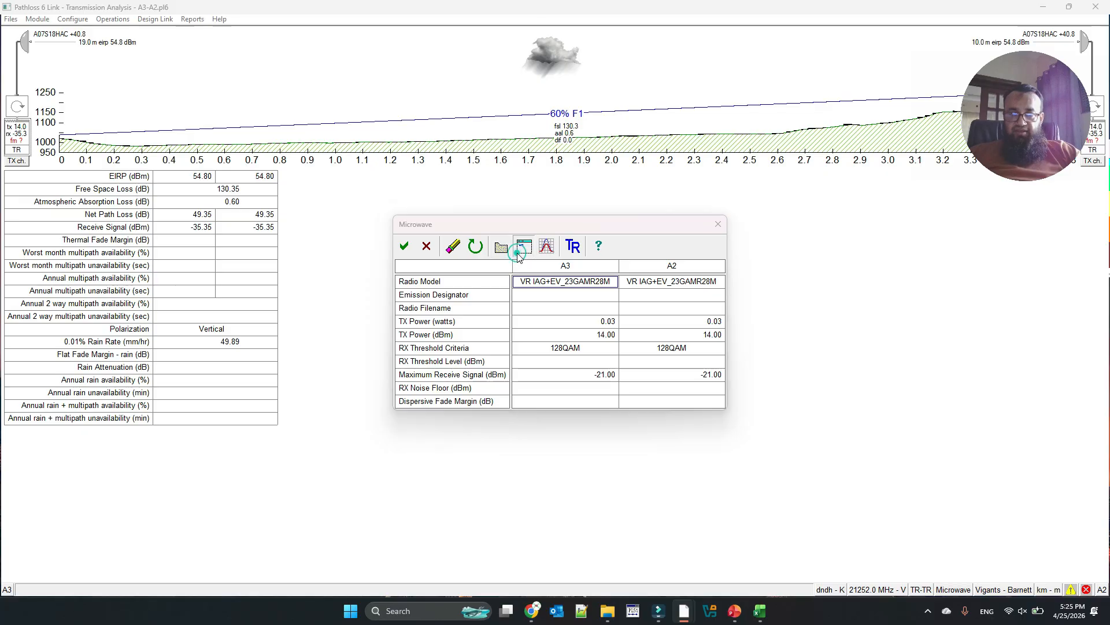
pyautogui.doubleClick(36, 286)
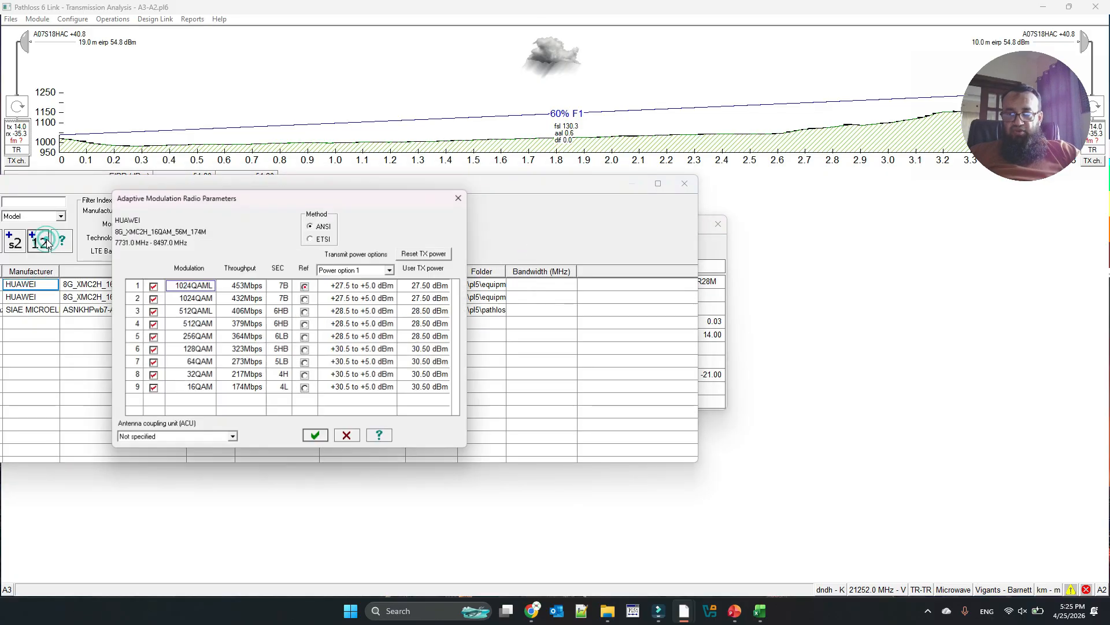
pyautogui.click(315, 436)
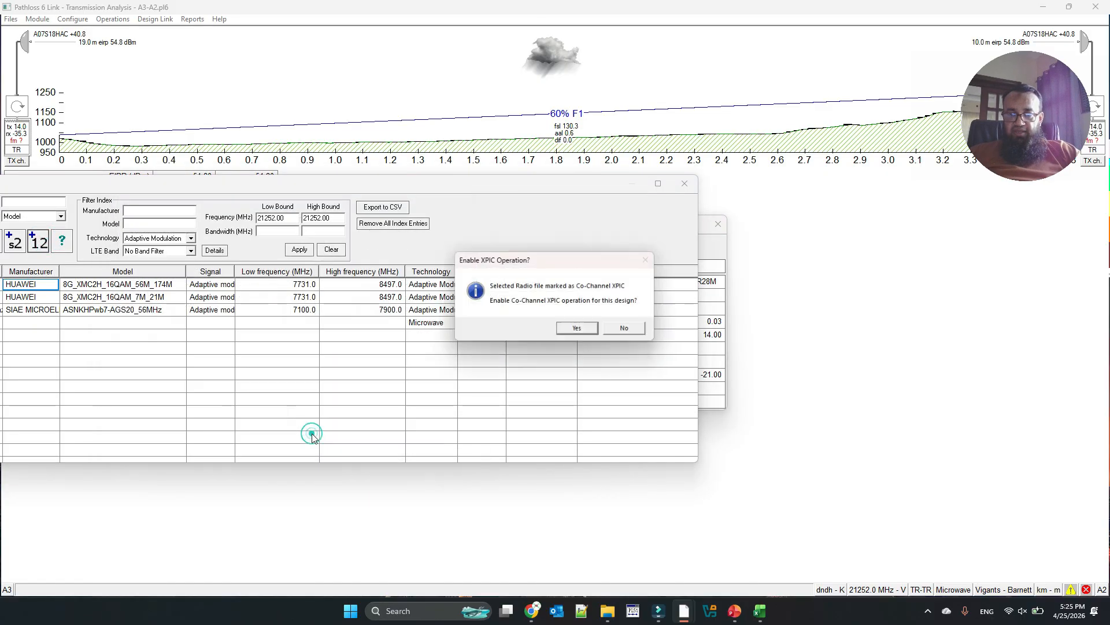
pyautogui.click(573, 329)
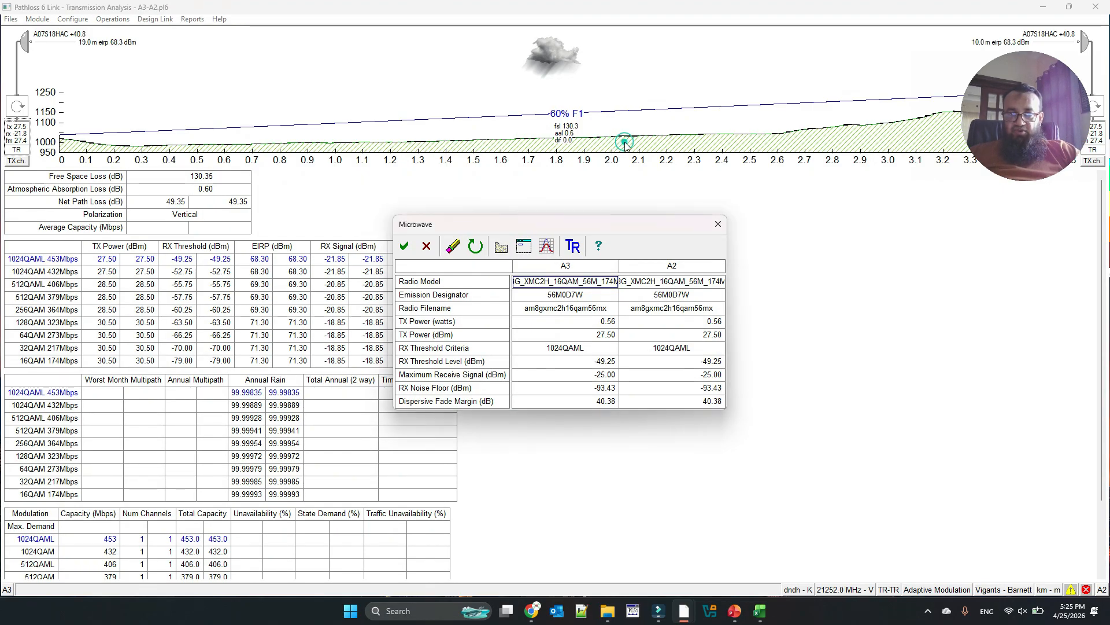
pyautogui.press('Return')
# Step: Set the C factor in the path profile data to 0.25 and close the A3-A2 link window
pyautogui.doubleClick(666, 149)
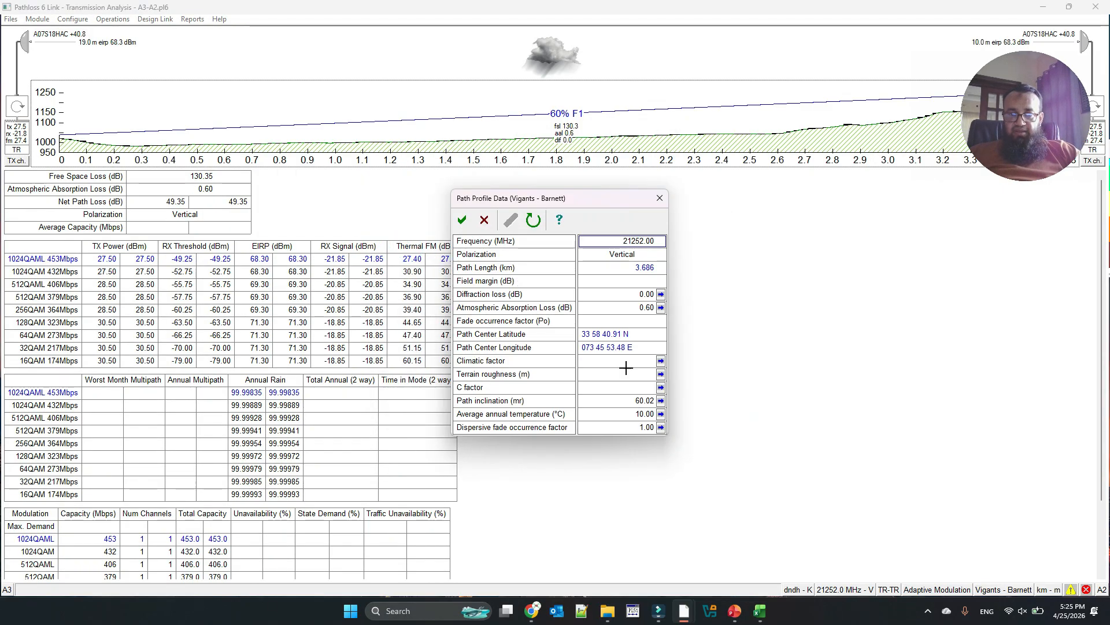
pyautogui.click(661, 387)
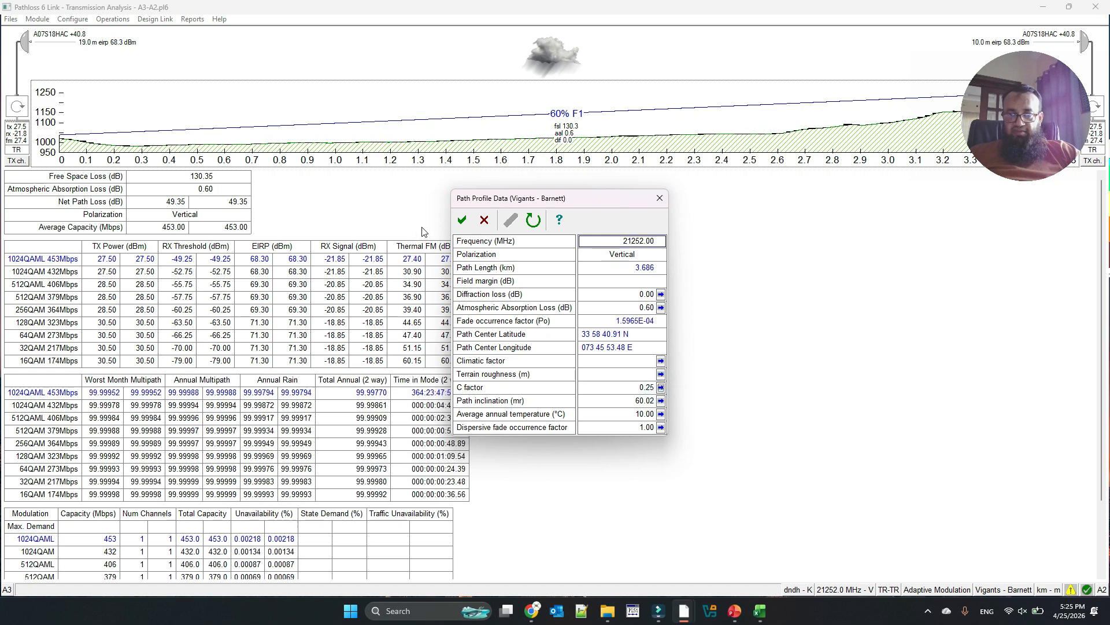
pyautogui.click(464, 221)
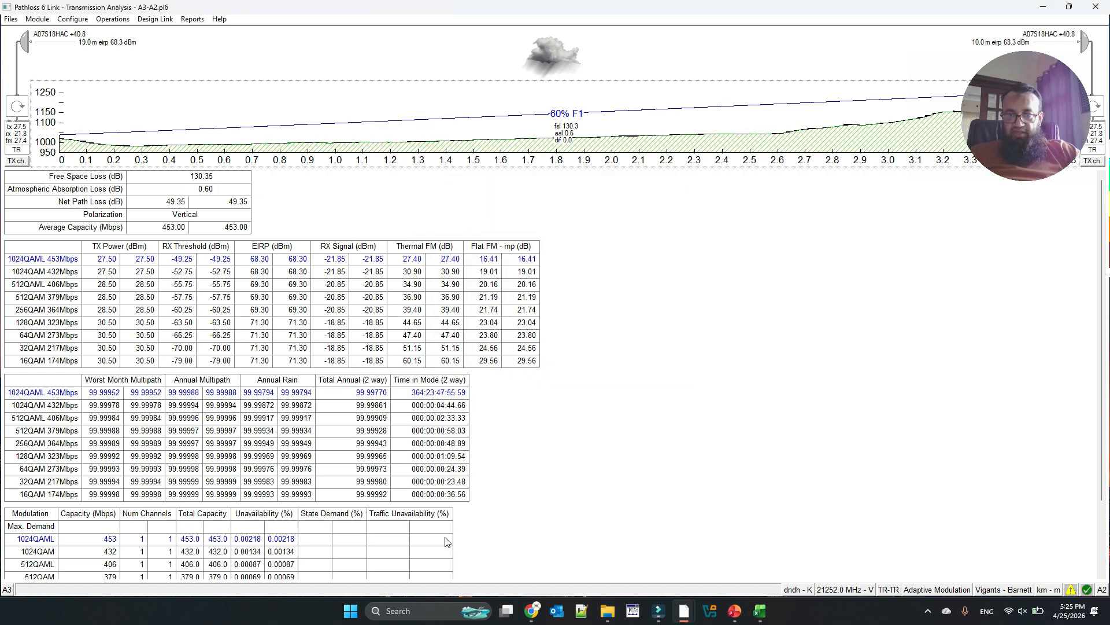
pyautogui.click(1103, 7)
# Step: Switch to File Explorer to check the link files in the link-reporter folder, and return to the Pathloss network map
pyautogui.click(607, 610)
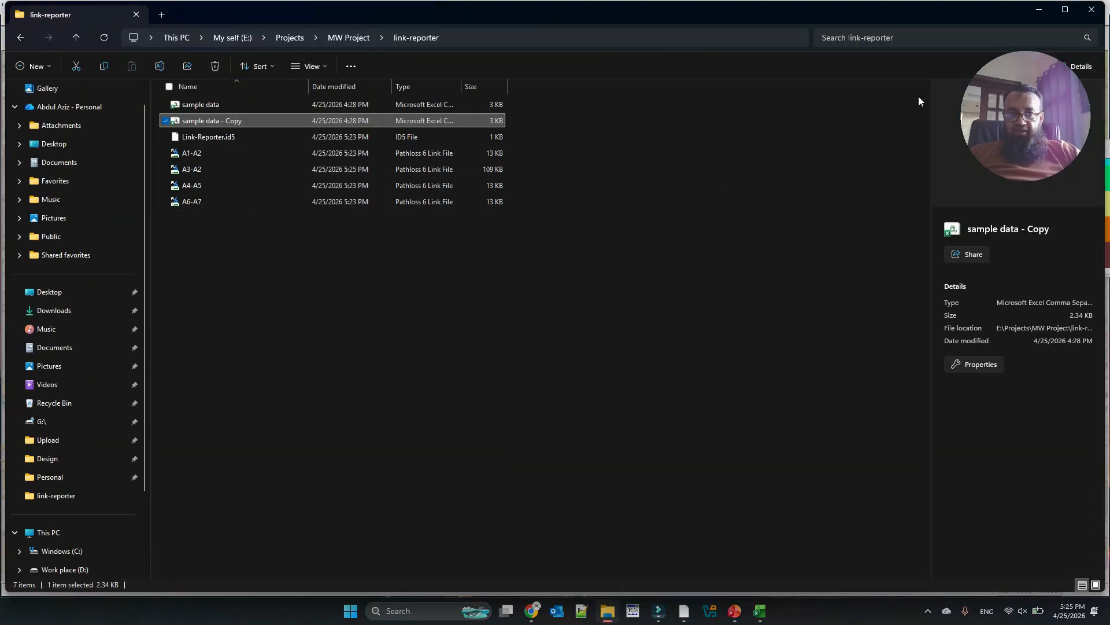
pyautogui.click(1039, 11)
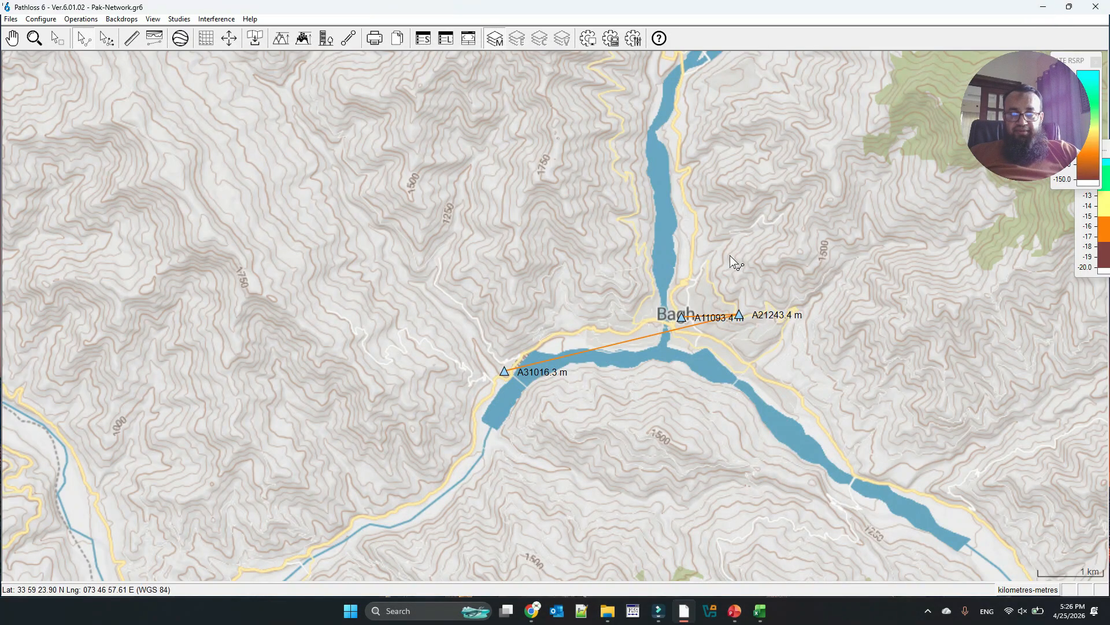
# Step: Examine the other imported links on the map, from Bagh south past Kotli to the Bhimber area
pyautogui.rightClick(501, 310)
pyautogui.rightClick(502, 310)
pyautogui.scroll(-1, 615, 305)
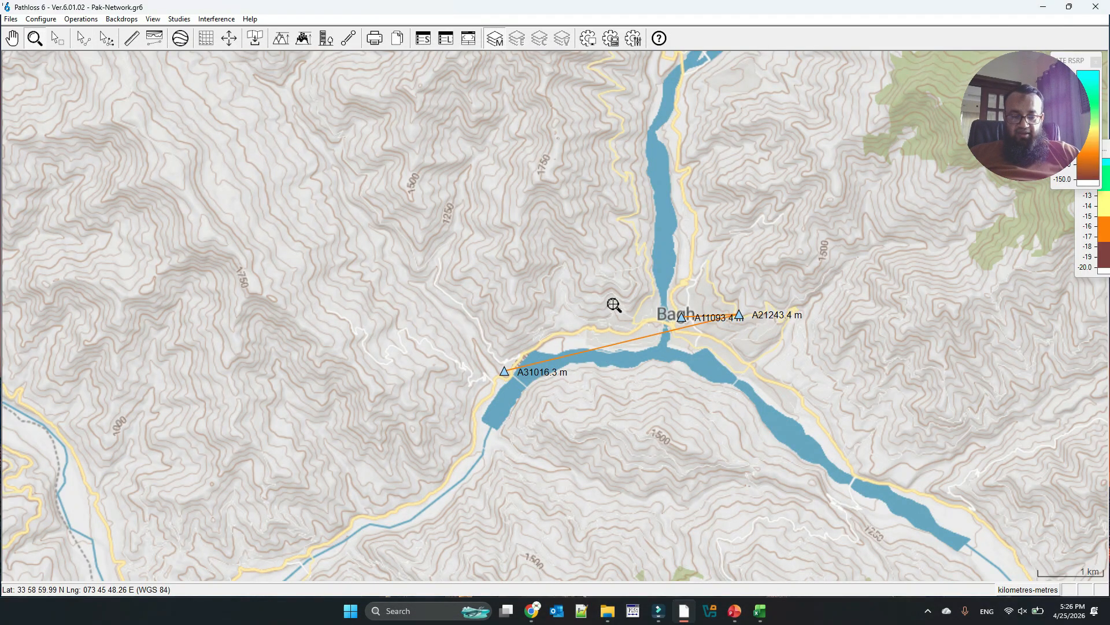
pyautogui.scroll(-2, 556, 322)
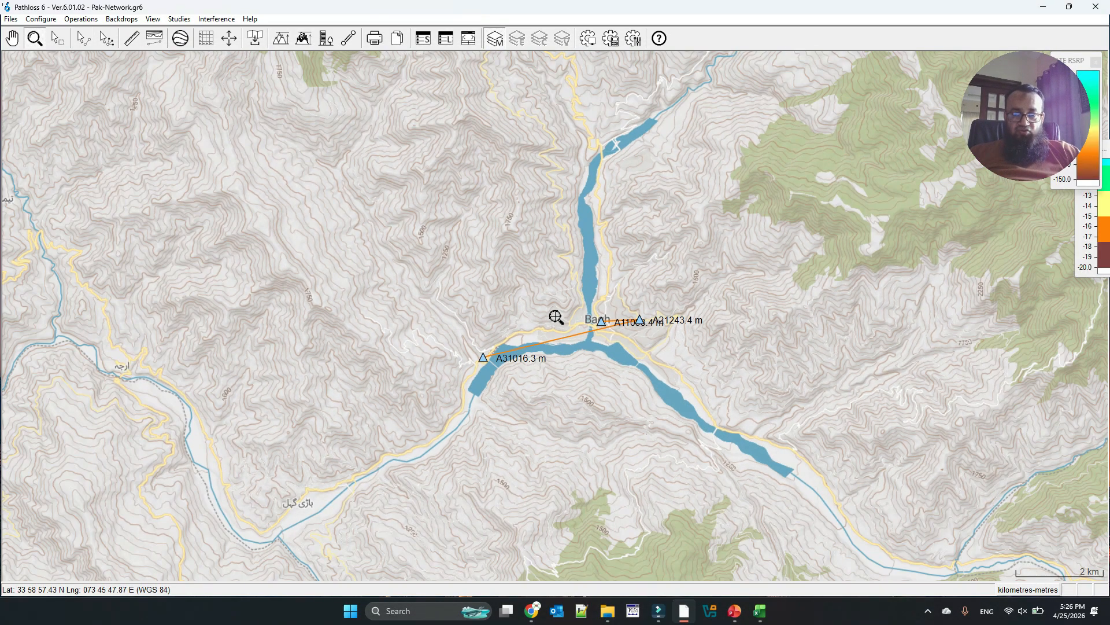
pyautogui.scroll(-3, 556, 317)
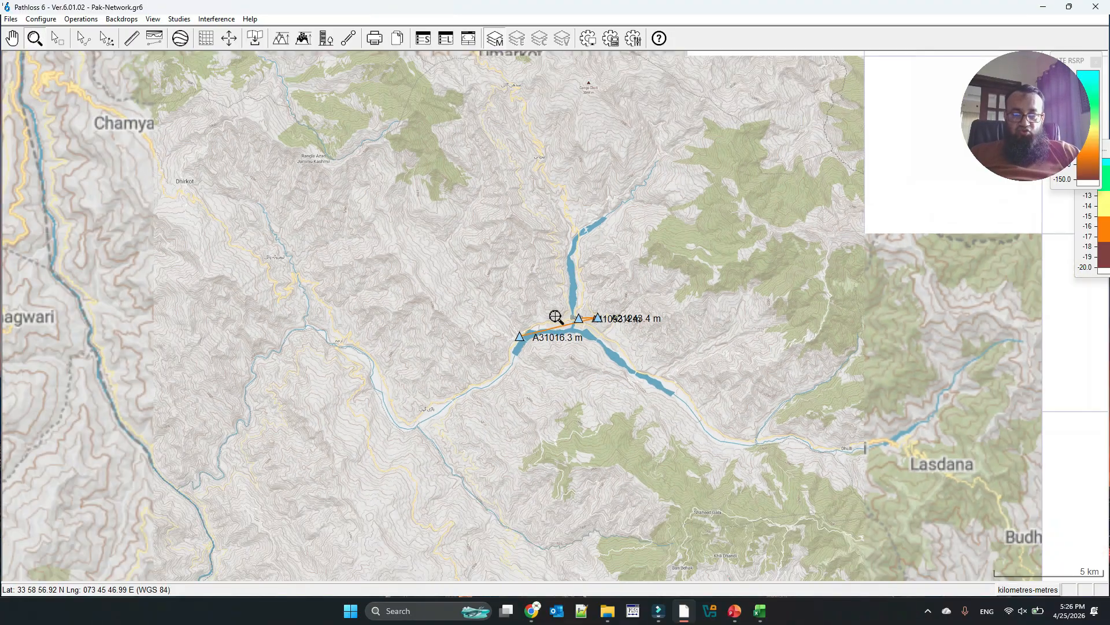
pyautogui.scroll(-1, 556, 317)
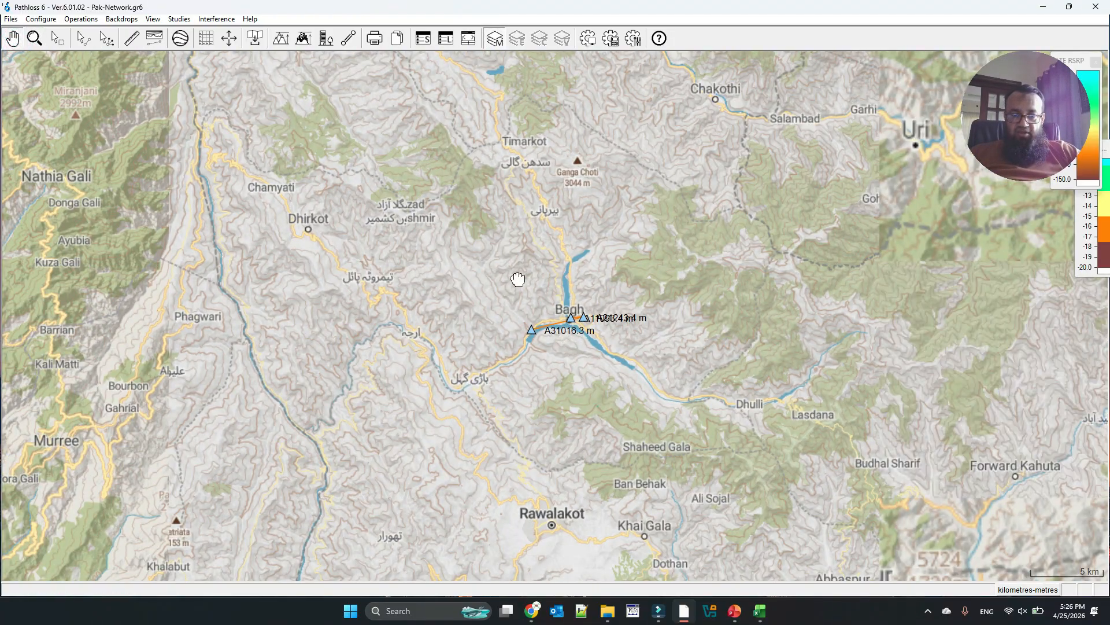
pyautogui.moveTo(518, 279); pyautogui.dragTo(463, 191)
pyautogui.moveTo(603, 393); pyautogui.dragTo(538, 210)
pyautogui.moveTo(622, 494); pyautogui.dragTo(573, 285)
pyautogui.scroll(-1, 573, 285)
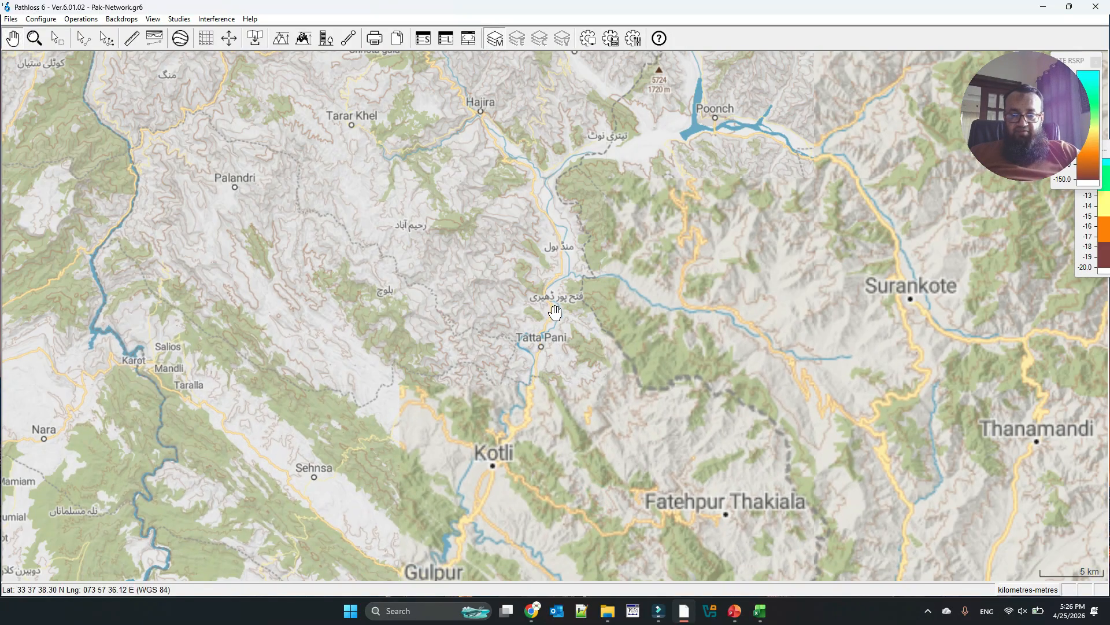
pyautogui.scroll(-1, 555, 312)
pyautogui.moveTo(582, 372); pyautogui.dragTo(562, 325)
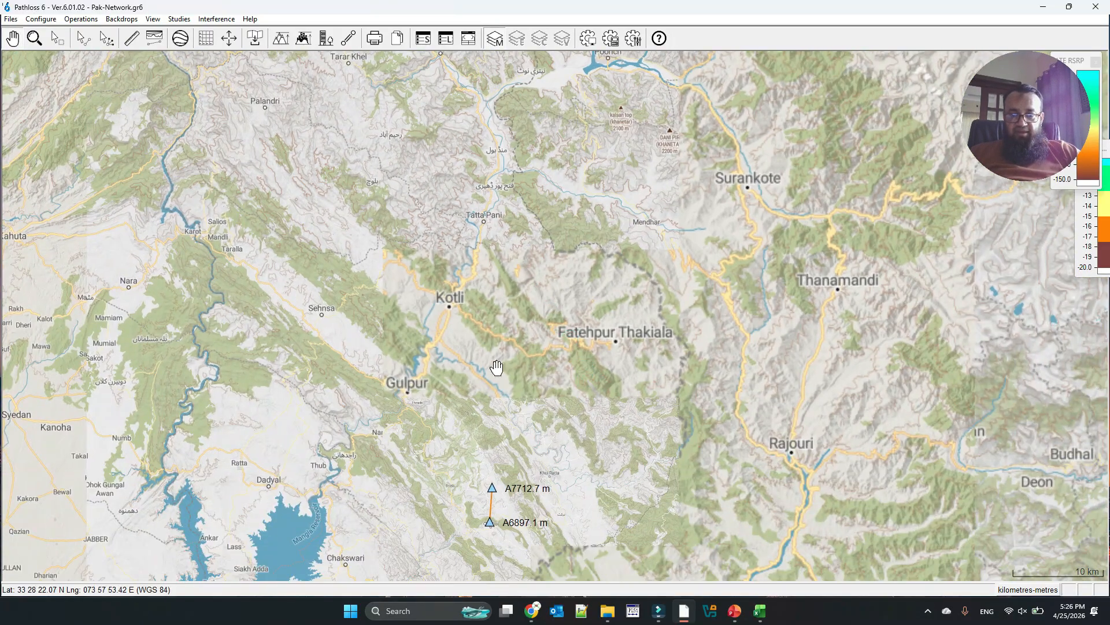
pyautogui.moveTo(575, 551); pyautogui.dragTo(500, 227)
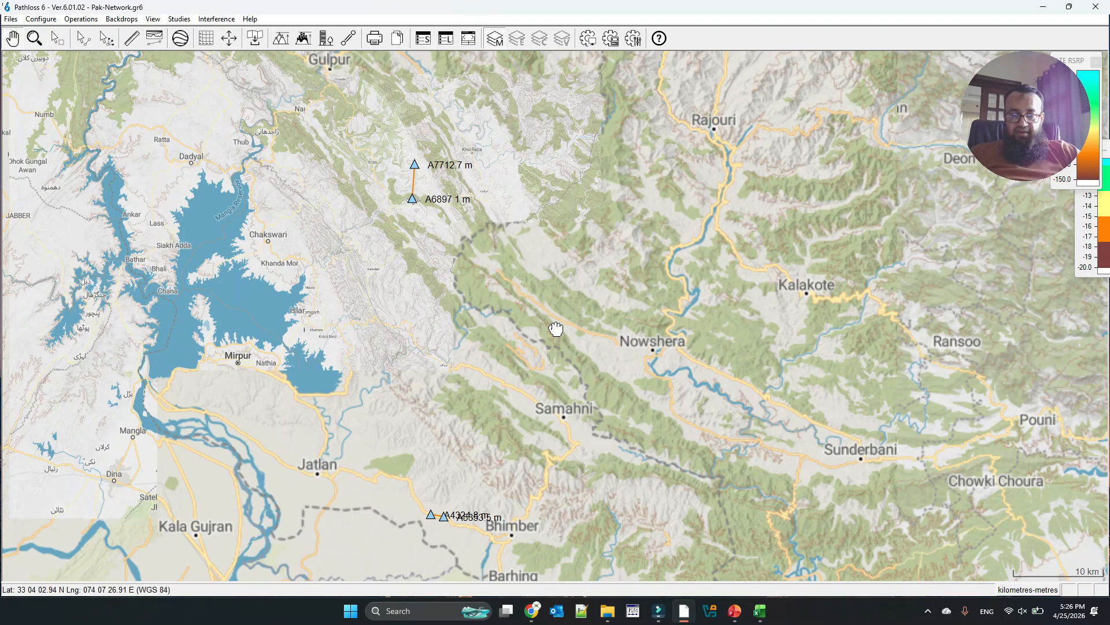
# Step: Trace the imported links on the map from the Bhimber area back north past Kotli to Bagh
pyautogui.moveTo(556, 441); pyautogui.dragTo(555, 311)
pyautogui.moveTo(468, 304); pyautogui.dragTo(472, 424)
pyautogui.moveTo(460, 192); pyautogui.dragTo(502, 394)
pyautogui.moveTo(456, 170); pyautogui.dragTo(498, 391)
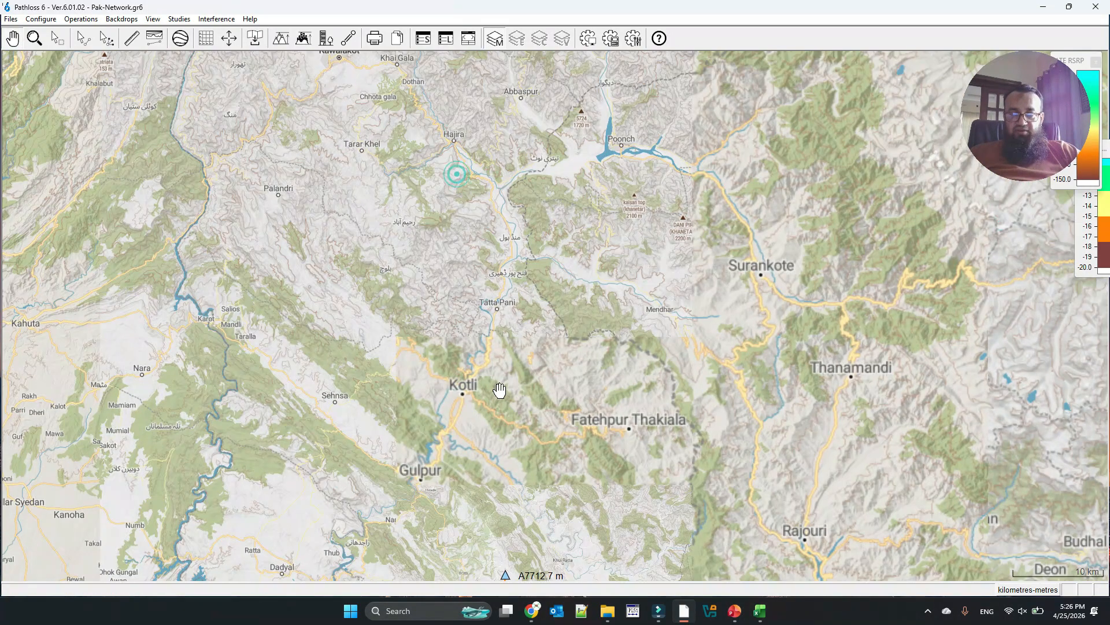
pyautogui.moveTo(461, 174); pyautogui.dragTo(473, 398)
pyautogui.moveTo(379, 199); pyautogui.dragTo(464, 343)
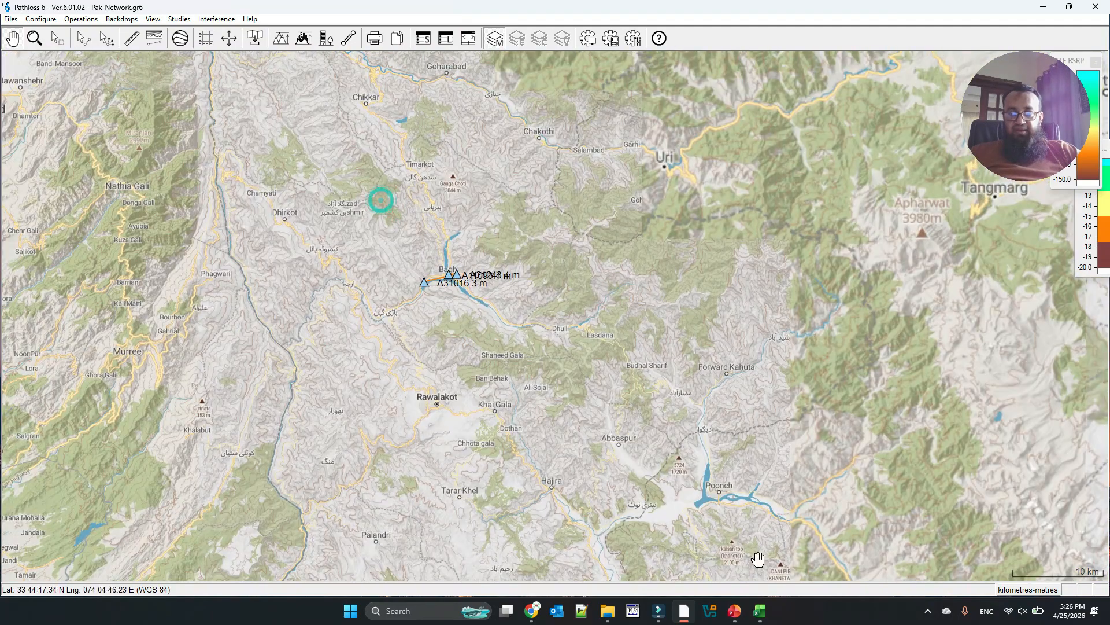
# Step: Switch to Excel to review the site names and link columns in the sample data - Copy sheet, and return to the Pathloss map
pyautogui.click(758, 617)
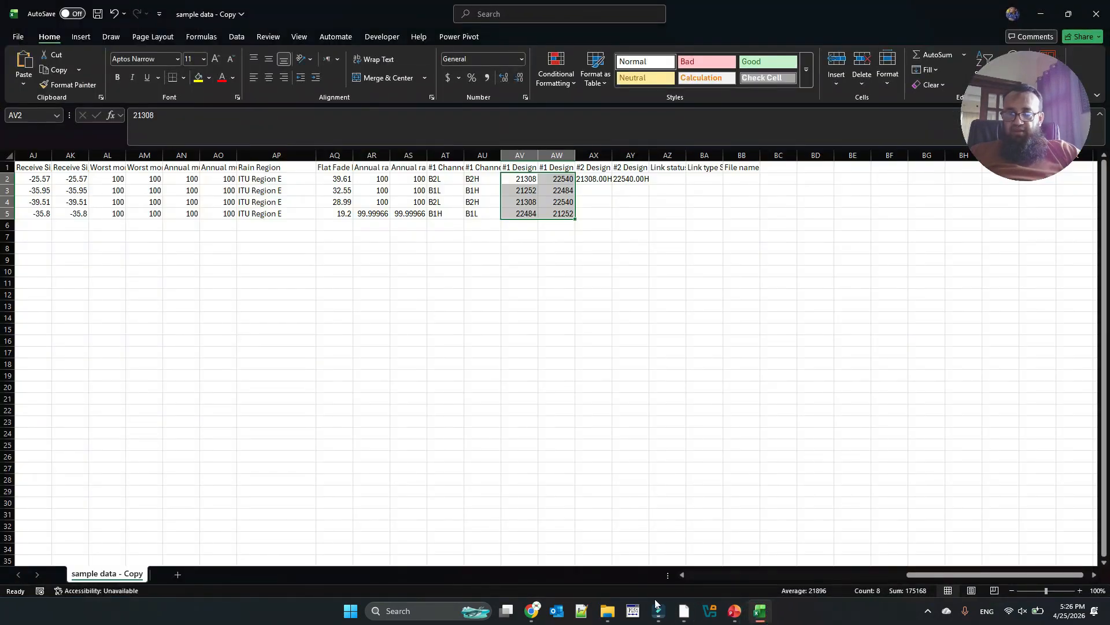
pyautogui.hscroll(-10, 365, 402)
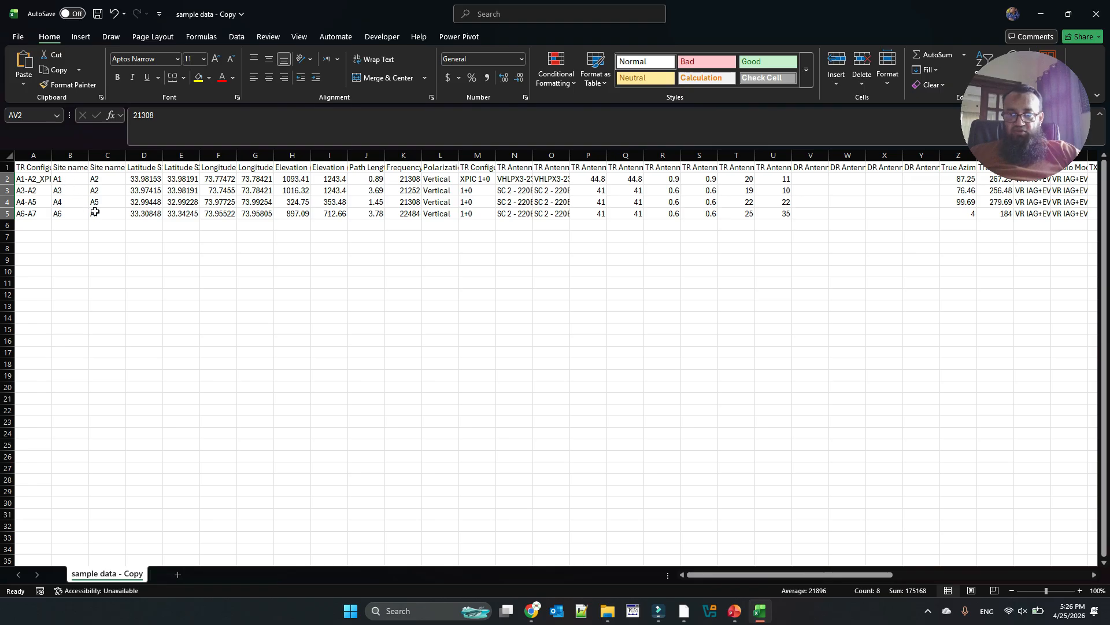
pyautogui.click(1039, 24)
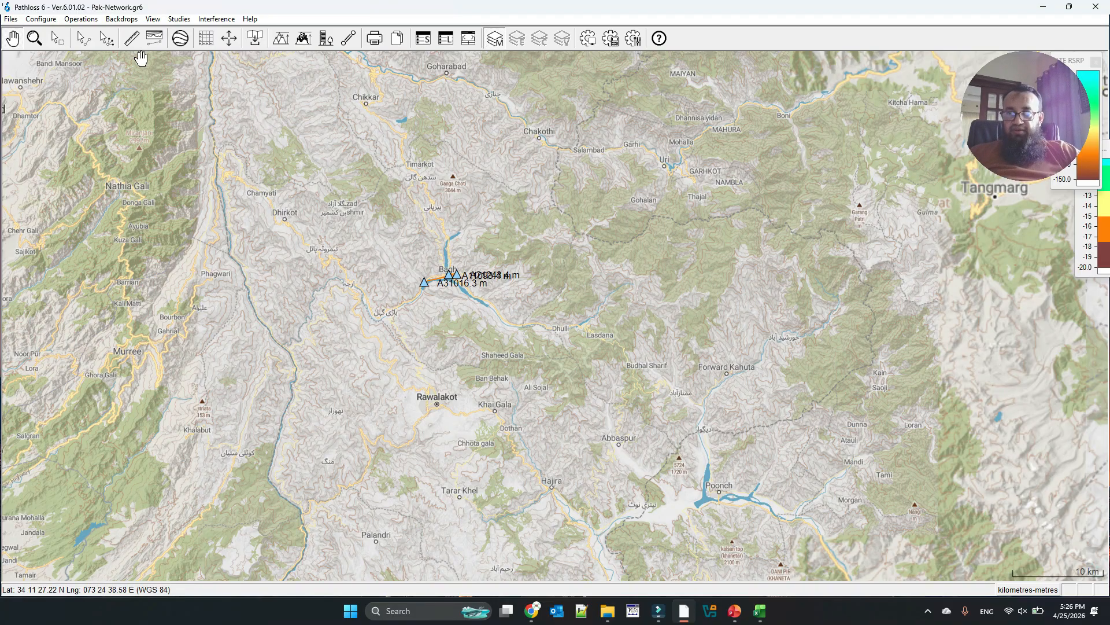
pyautogui.click(759, 610)
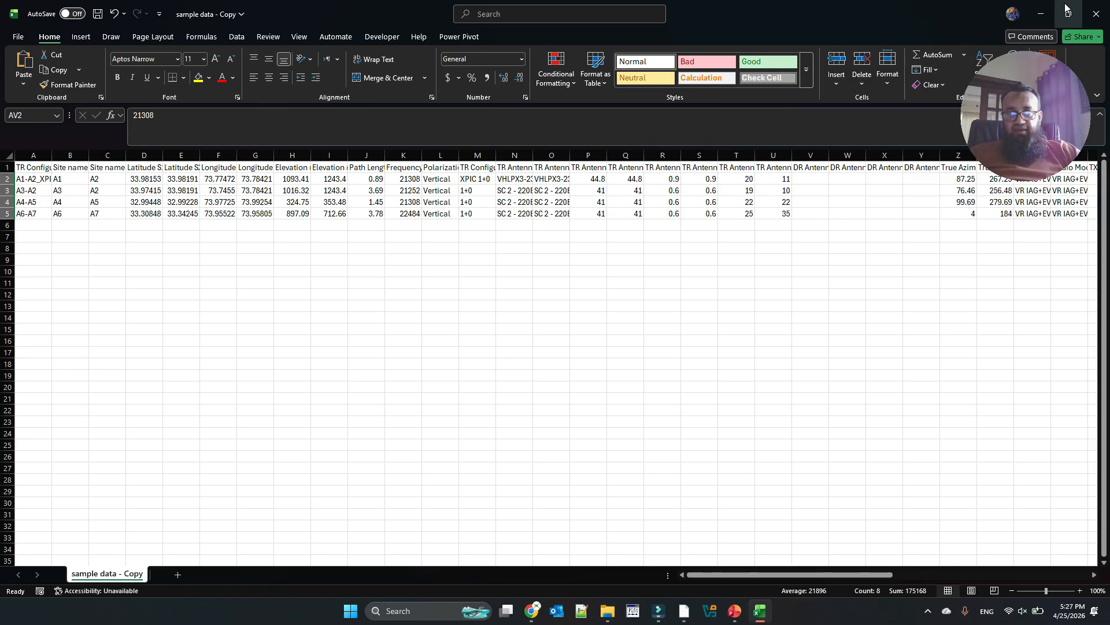
pyautogui.click(1043, 15)
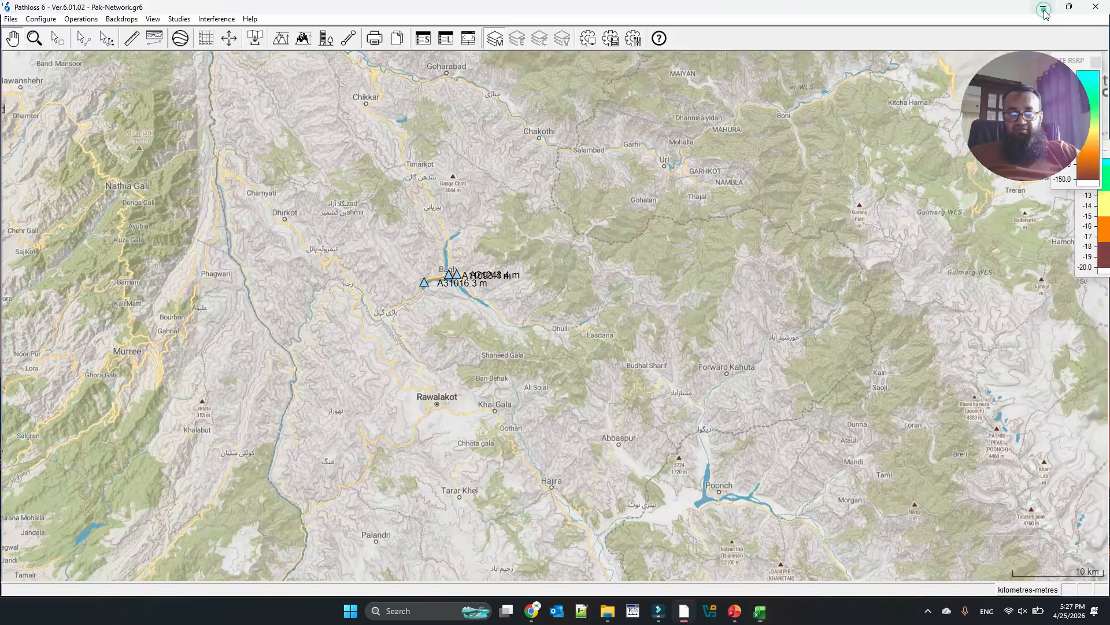
# Step: Open the site list and load sample data.csv from the link-reporter folder as a link text file import
pyautogui.click(153, 19)
pyautogui.click(171, 31)
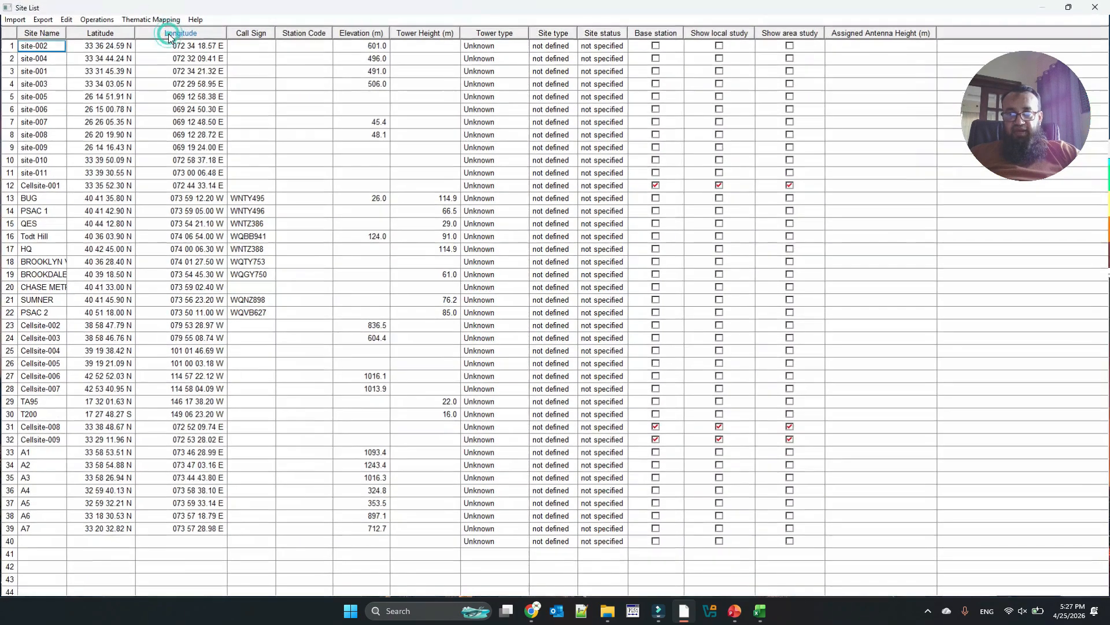
pyautogui.click(14, 19)
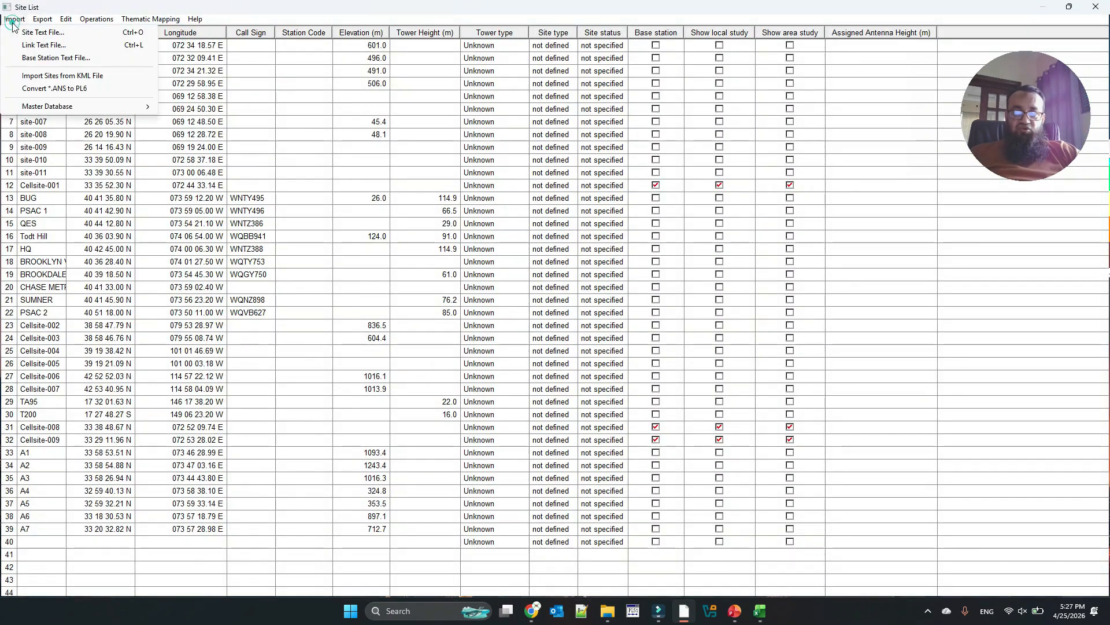
pyautogui.click(56, 46)
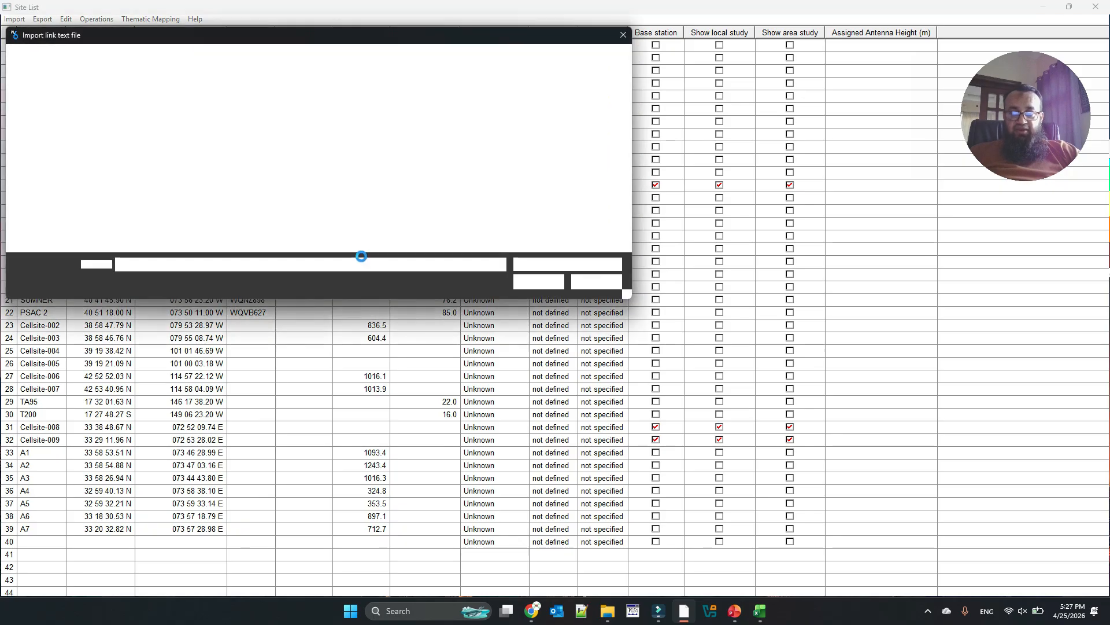
pyautogui.doubleClick(155, 137)
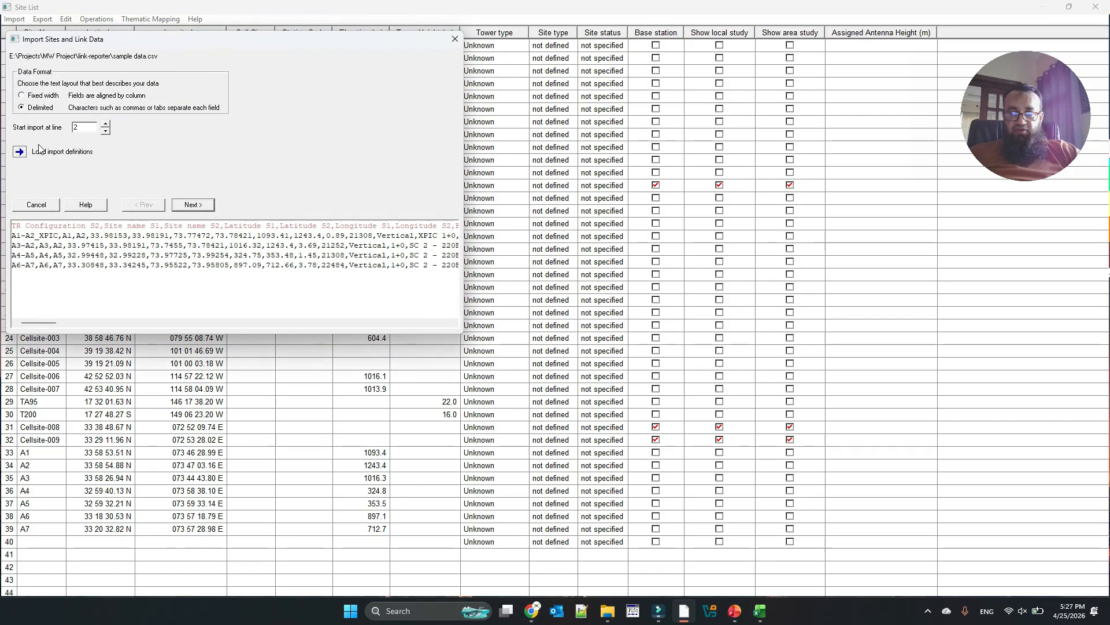
# Step: Review the import's column assignments, including the Design frequency field under Link Data, and close the import and site list without importing
pyautogui.click(191, 205)
pyautogui.click(191, 205)
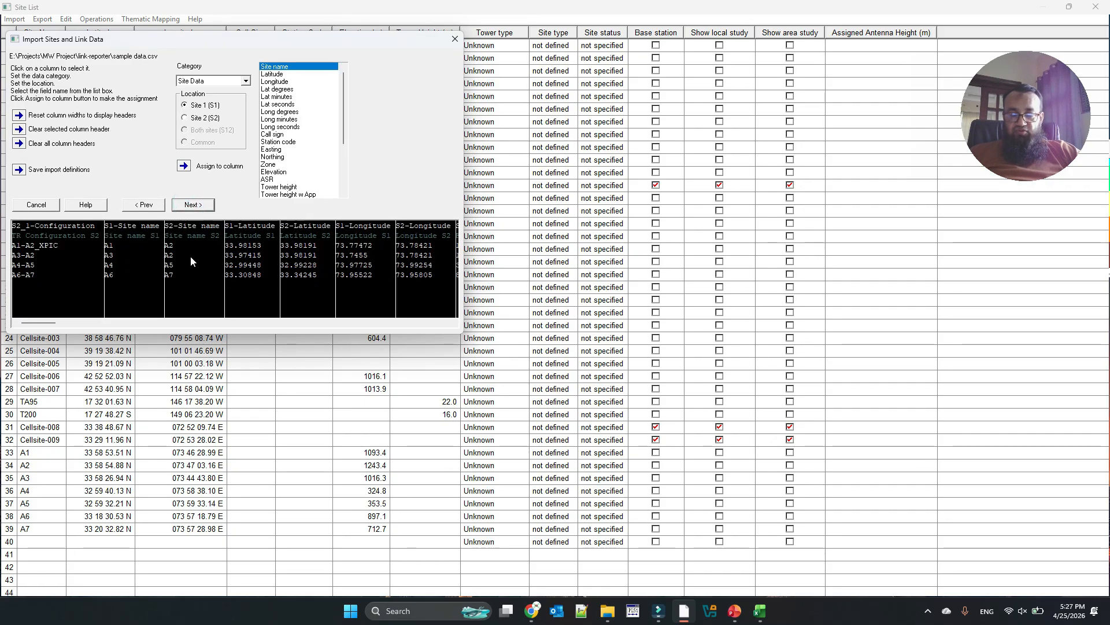
pyautogui.moveTo(46, 325); pyautogui.dragTo(79, 324)
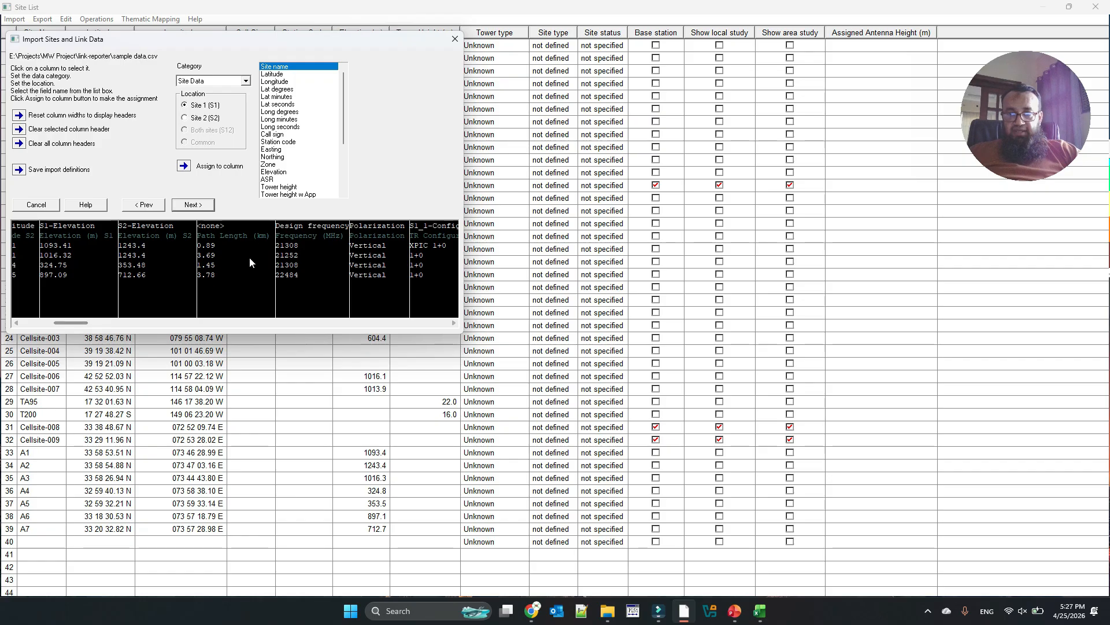
pyautogui.click(318, 262)
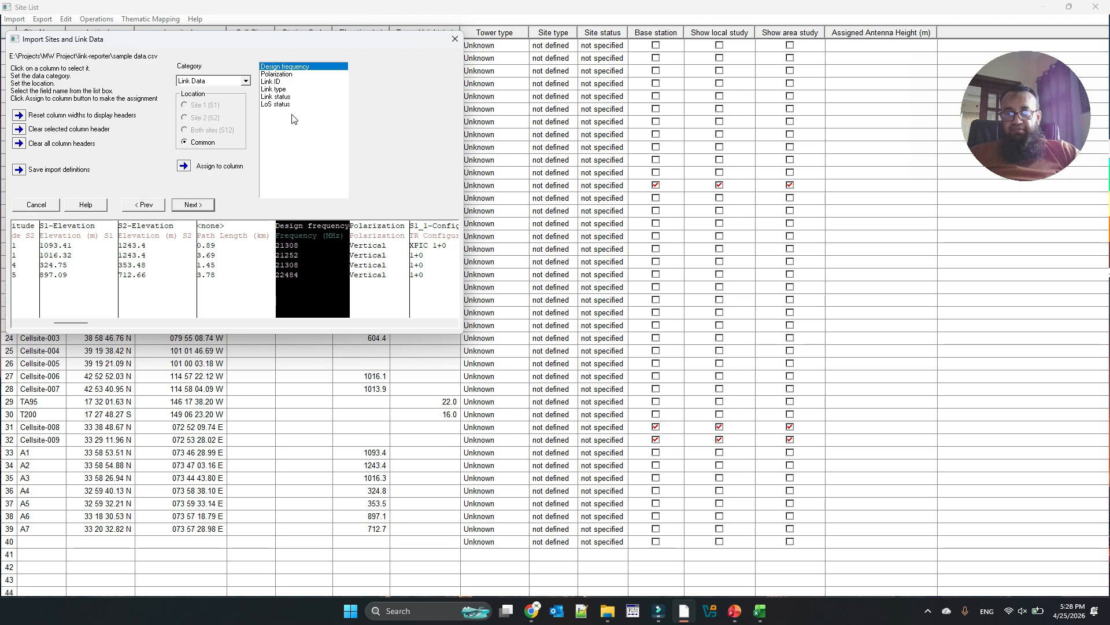
pyautogui.click(455, 41)
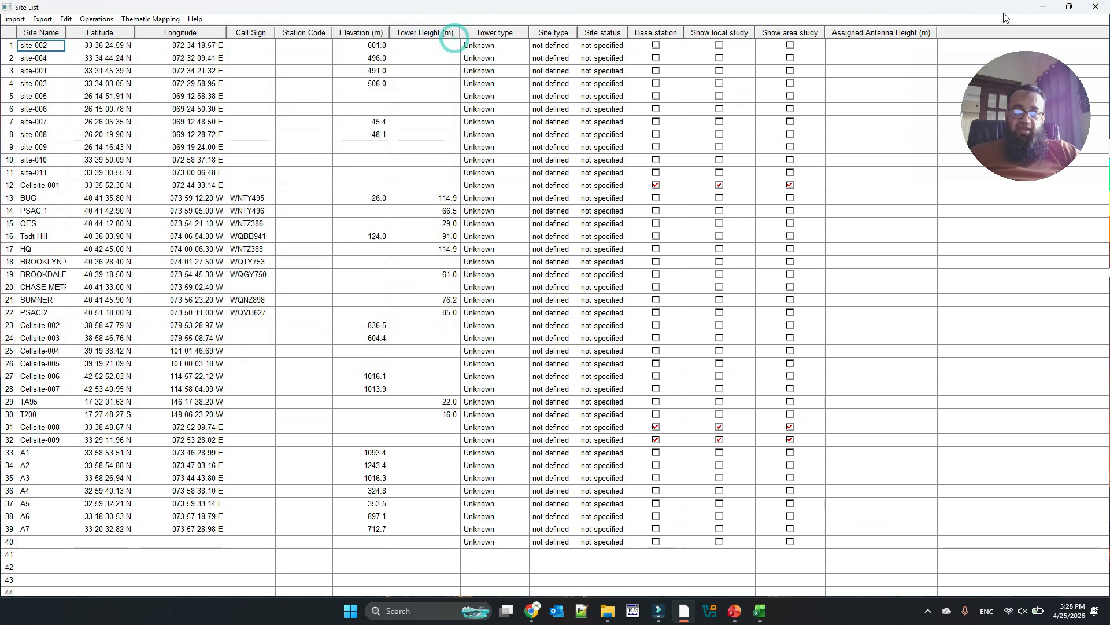
pyautogui.click(1096, 6)
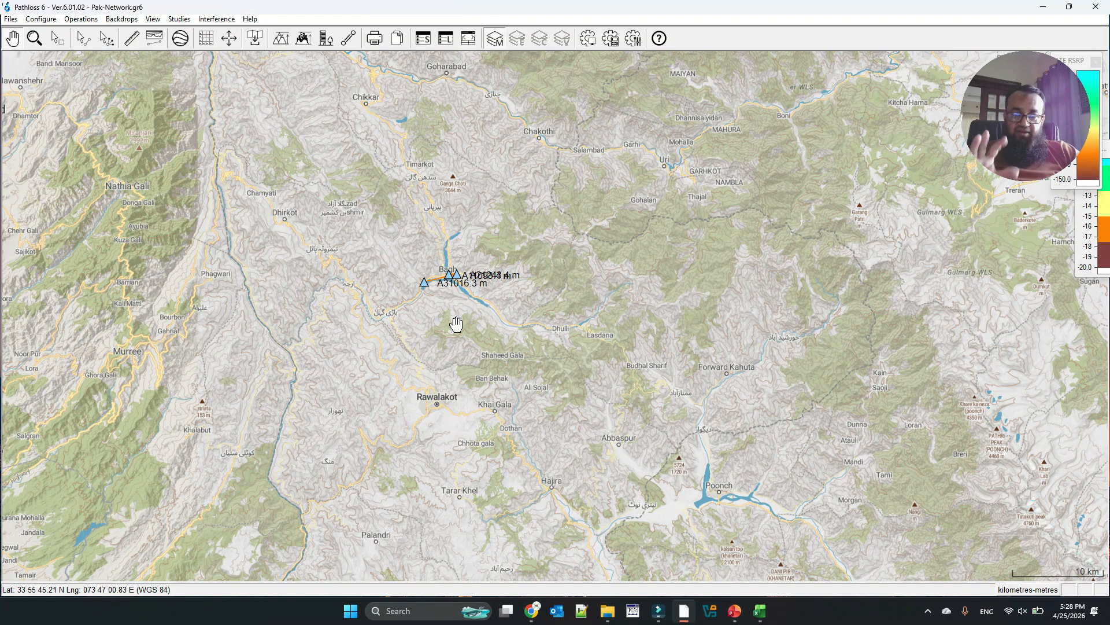
# Step: View the imported A1, A2 and A3 sites around Bagh more closely on the map
pyautogui.moveTo(456, 324); pyautogui.dragTo(555, 313)
pyautogui.scroll(4, 554, 312)
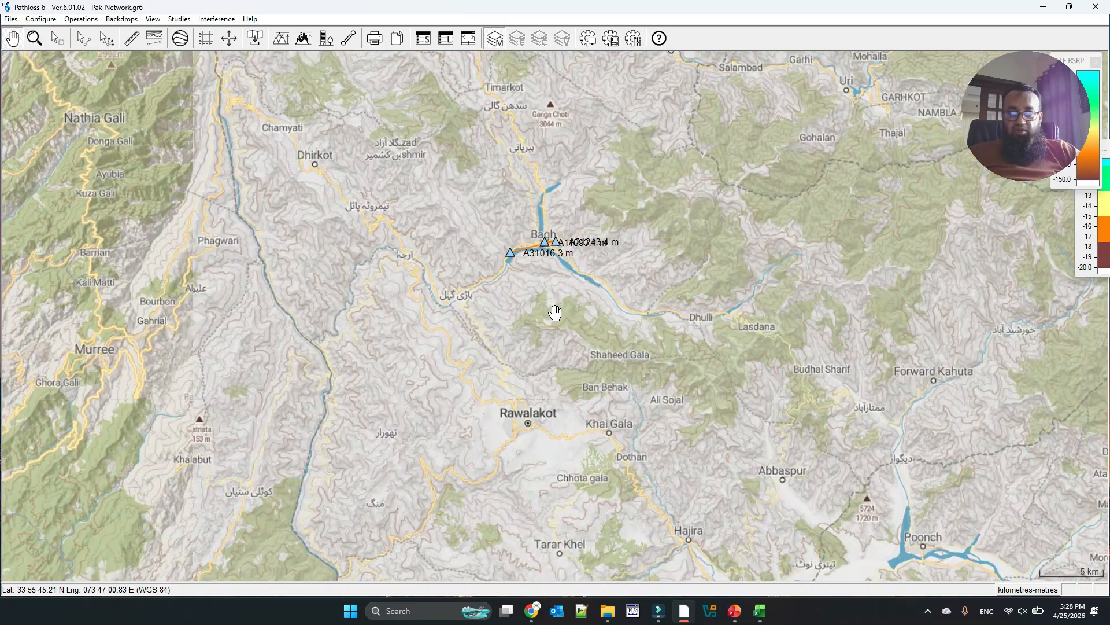